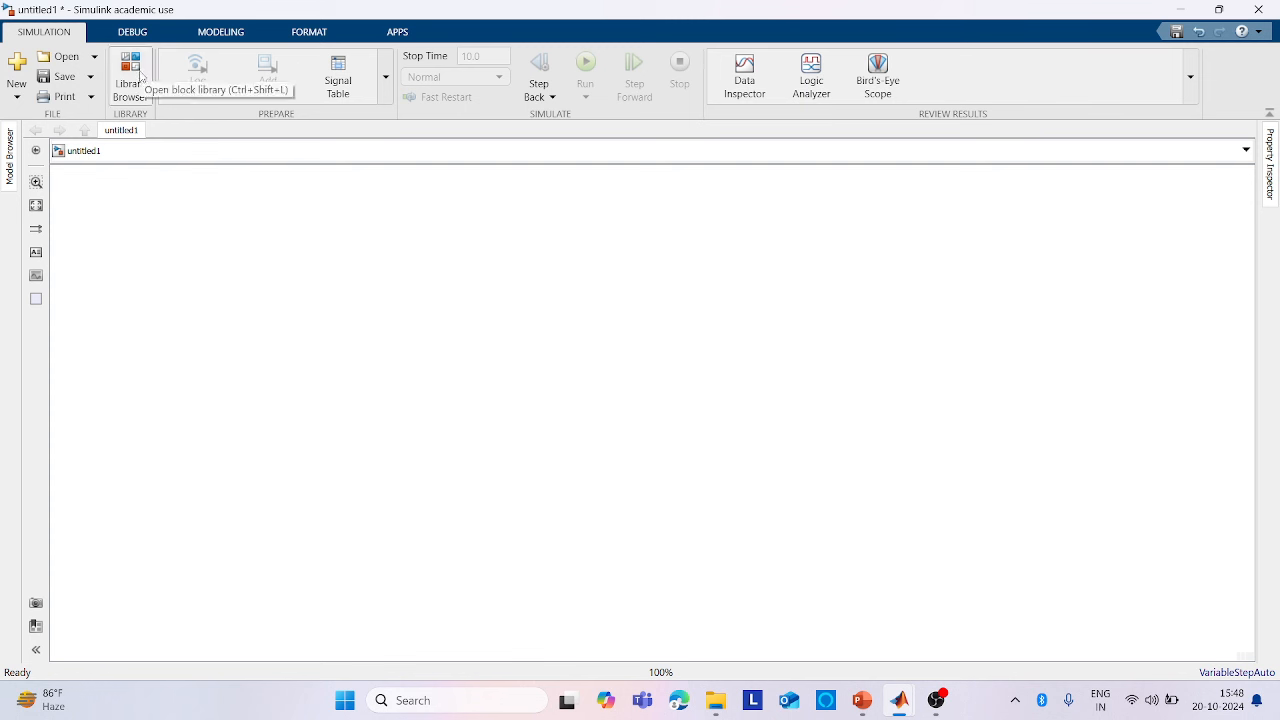
Add an AC Voltage Source to the untitled1 model from Simscape's Specialized Power Systems electrical sources in the block library
{"action": "left_click", "coordinate": [131, 68]}
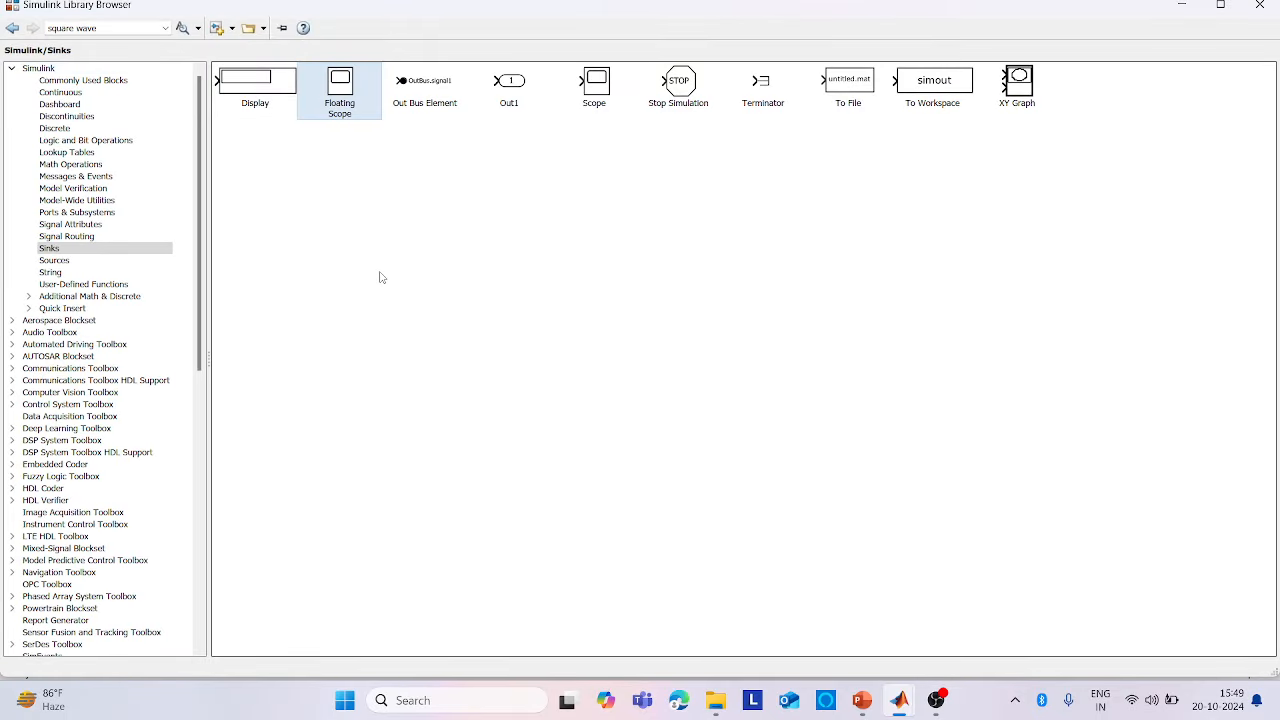
{"action": "left_click", "coordinate": [115, 80]}
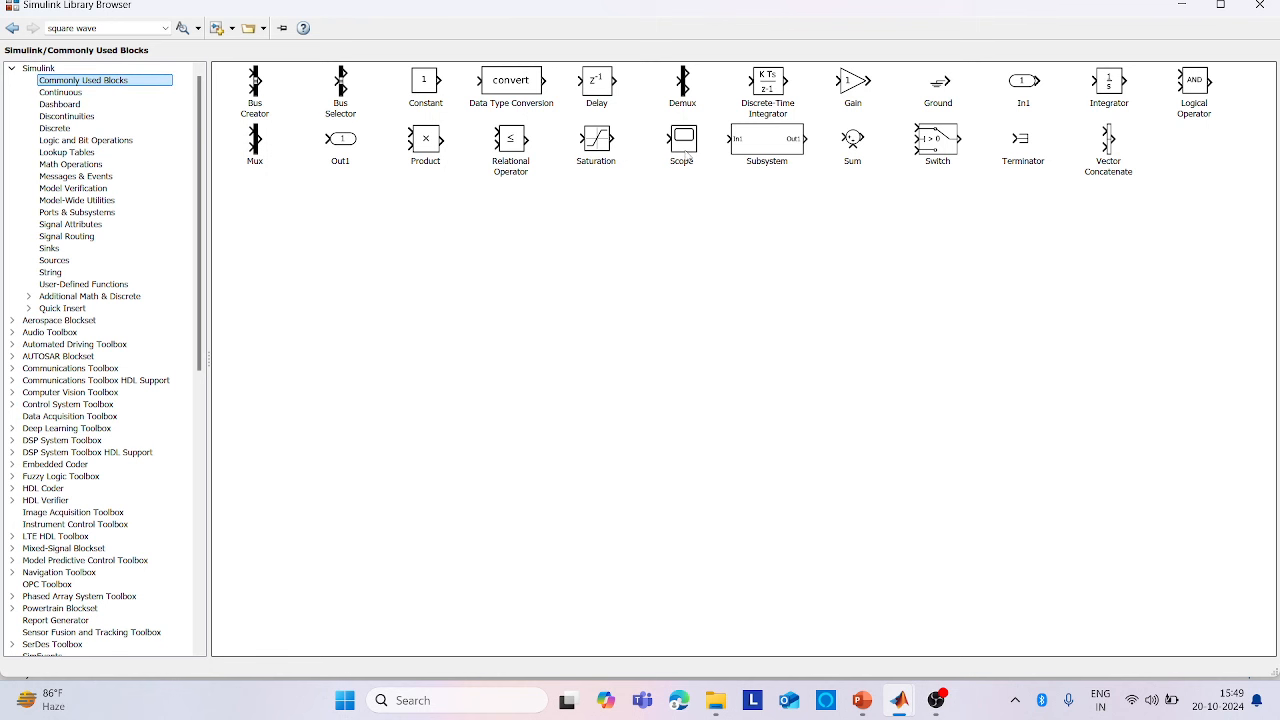
{"action": "scroll", "coordinate": [90, 498], "scroll_direction": "down", "scroll_amount": 2}
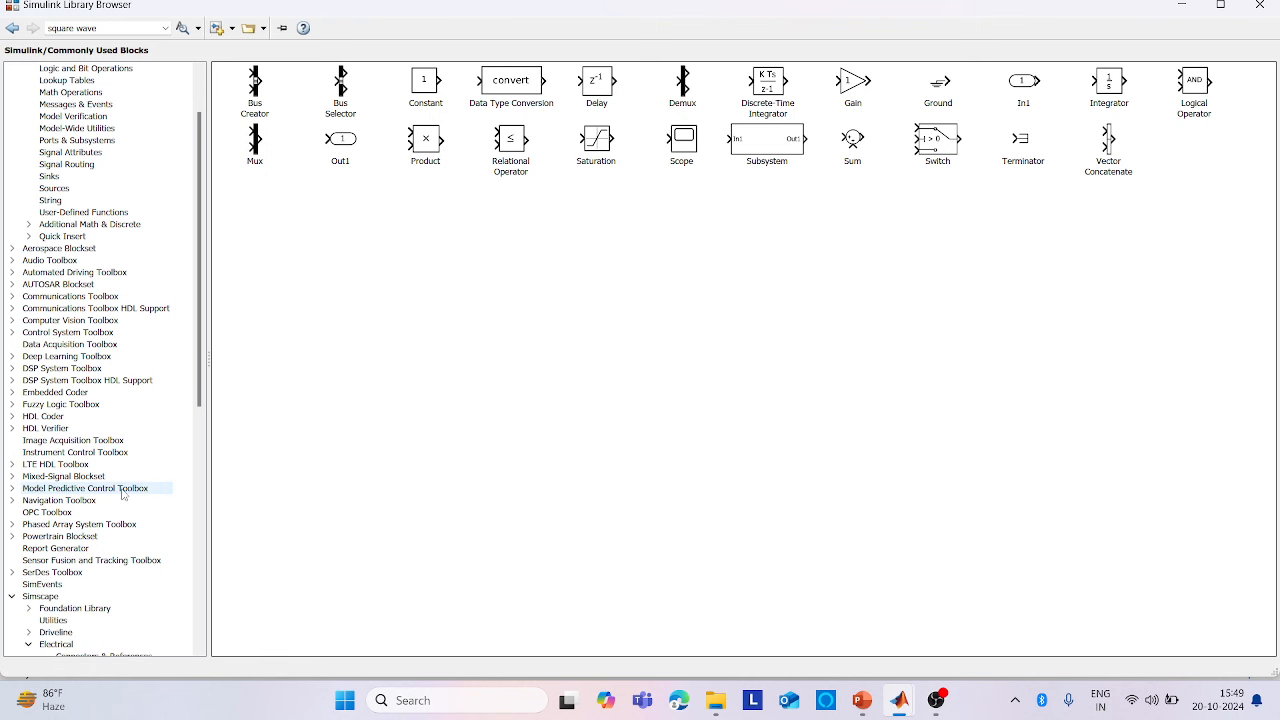
{"action": "left_click", "coordinate": [60, 597]}
{"action": "scroll", "coordinate": [104, 596], "scroll_direction": "down", "scroll_amount": 1}
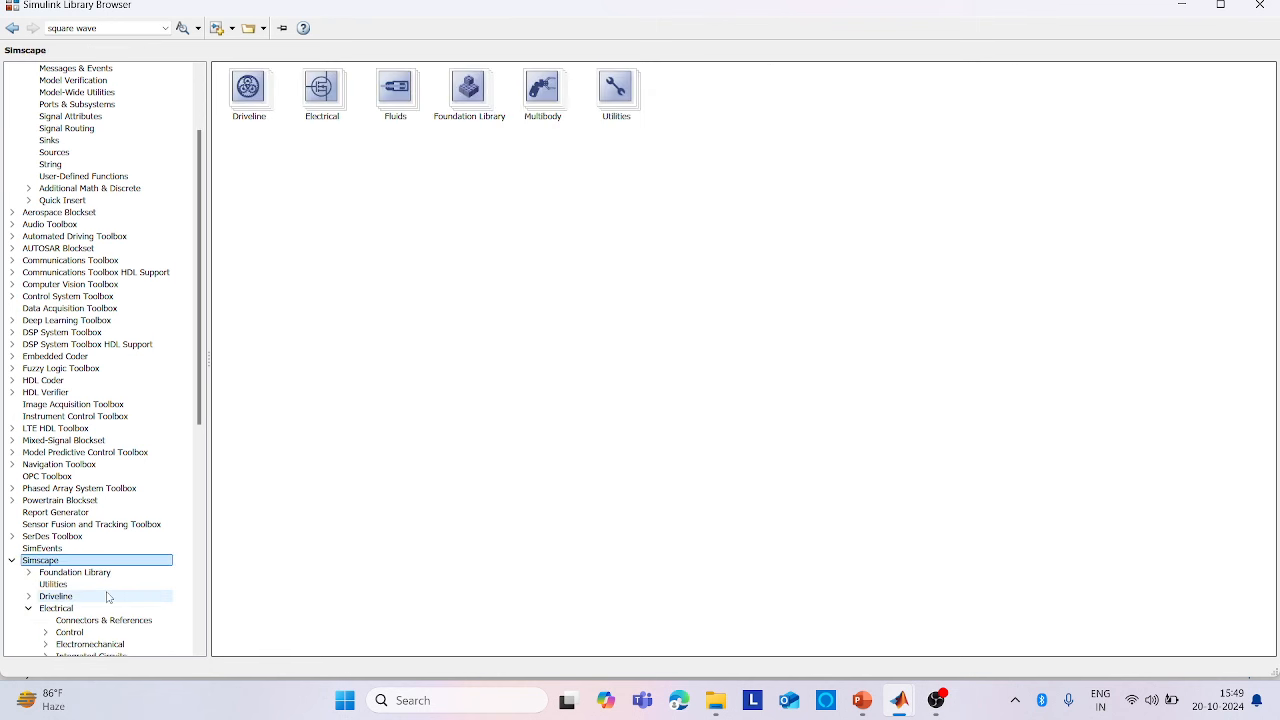
{"action": "left_click", "coordinate": [57, 608]}
{"action": "double_click", "coordinate": [1136, 117]}
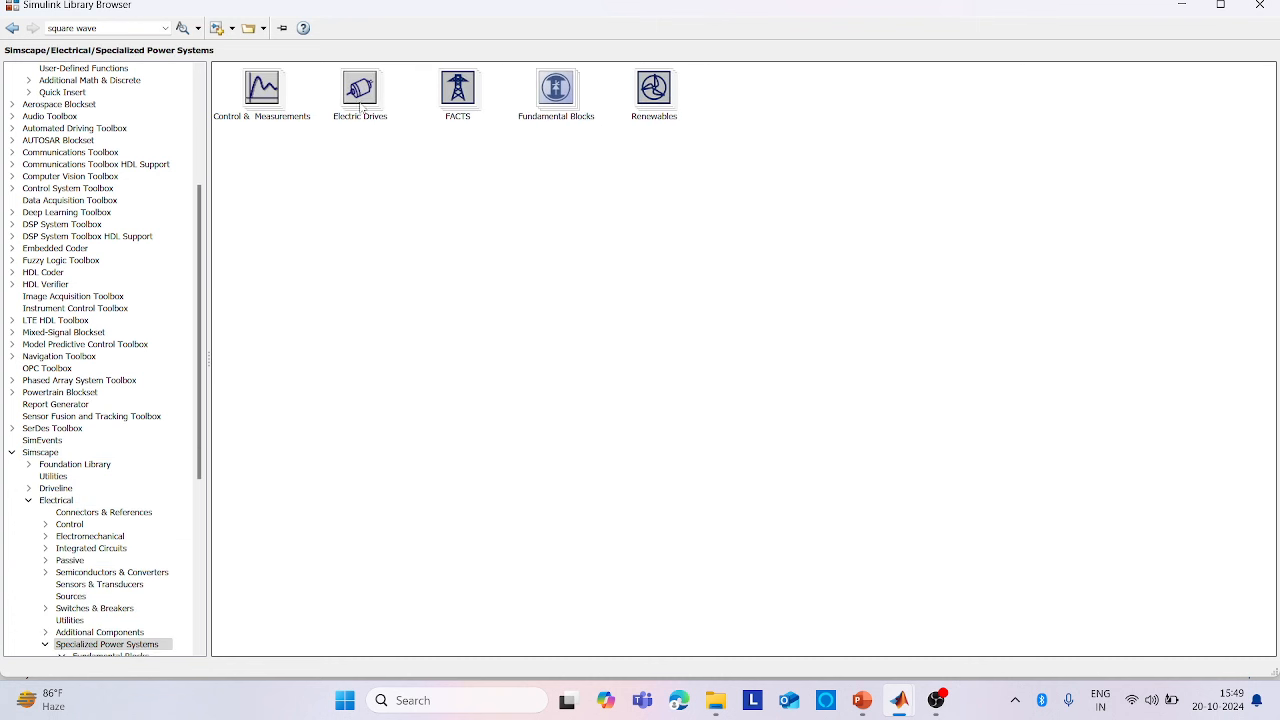
{"action": "double_click", "coordinate": [556, 90]}
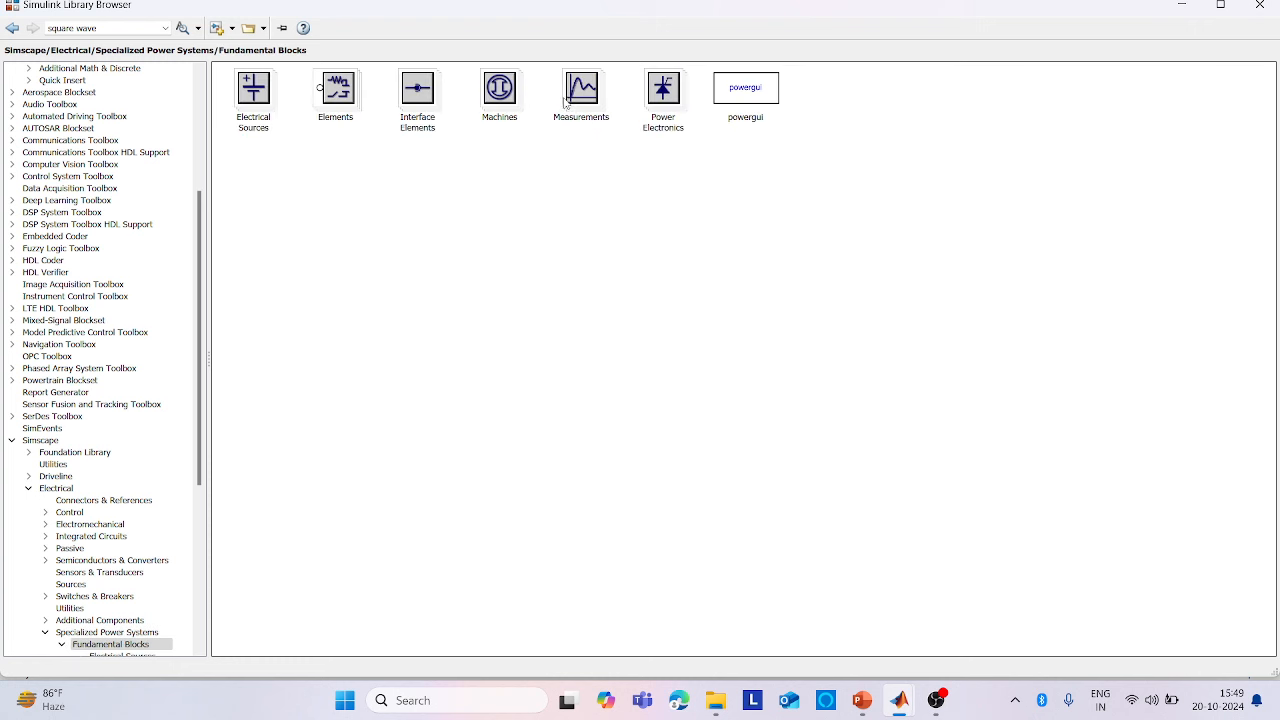
{"action": "double_click", "coordinate": [262, 95]}
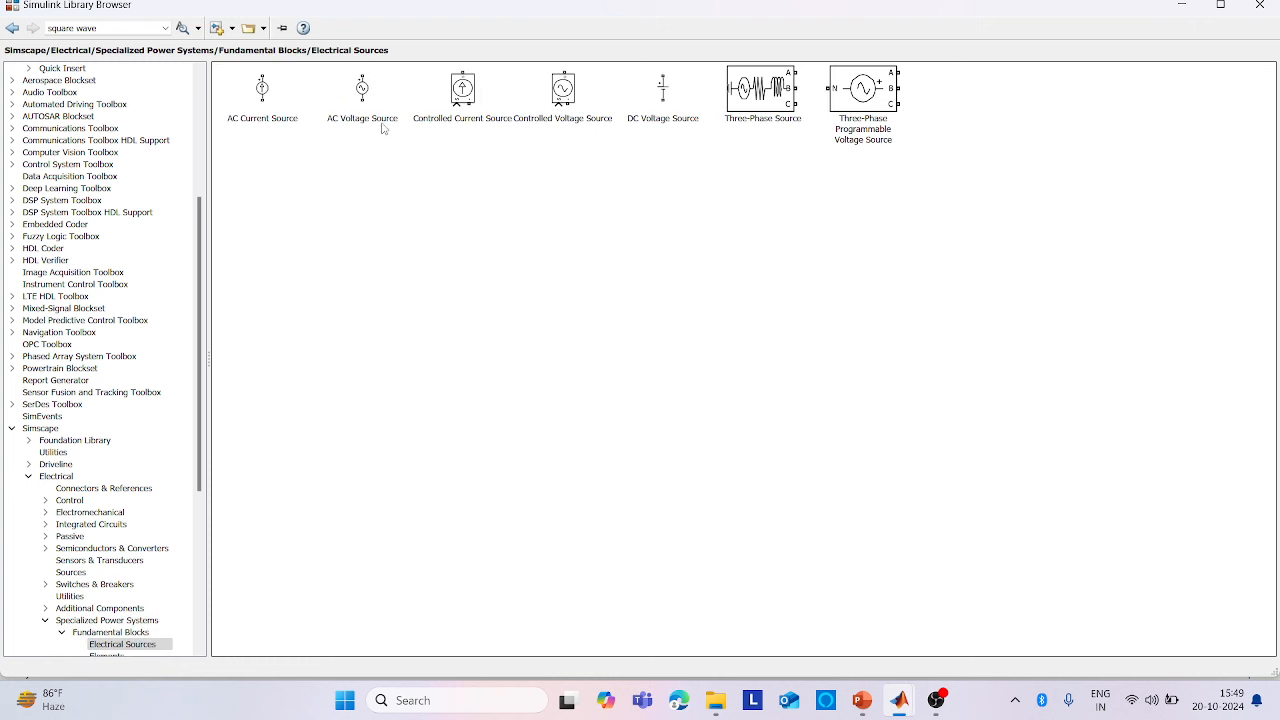
{"action": "right_click", "coordinate": [366, 92]}
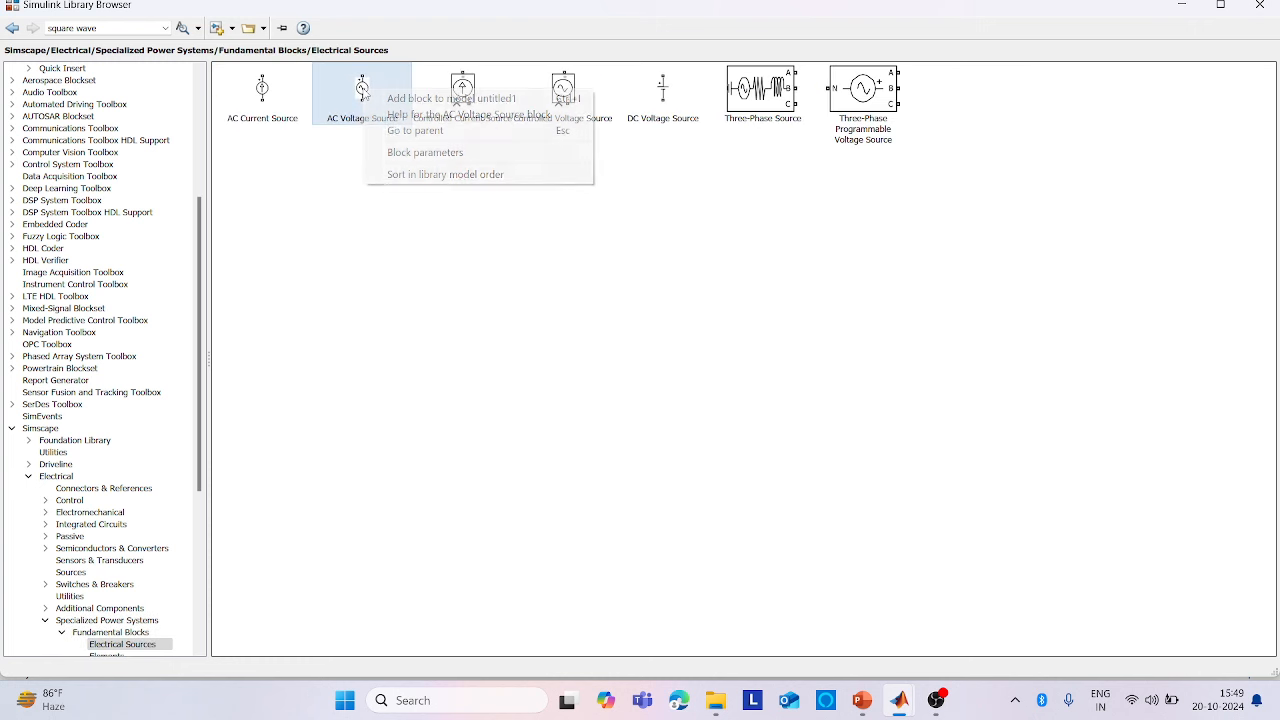
{"action": "left_click", "coordinate": [430, 99]}
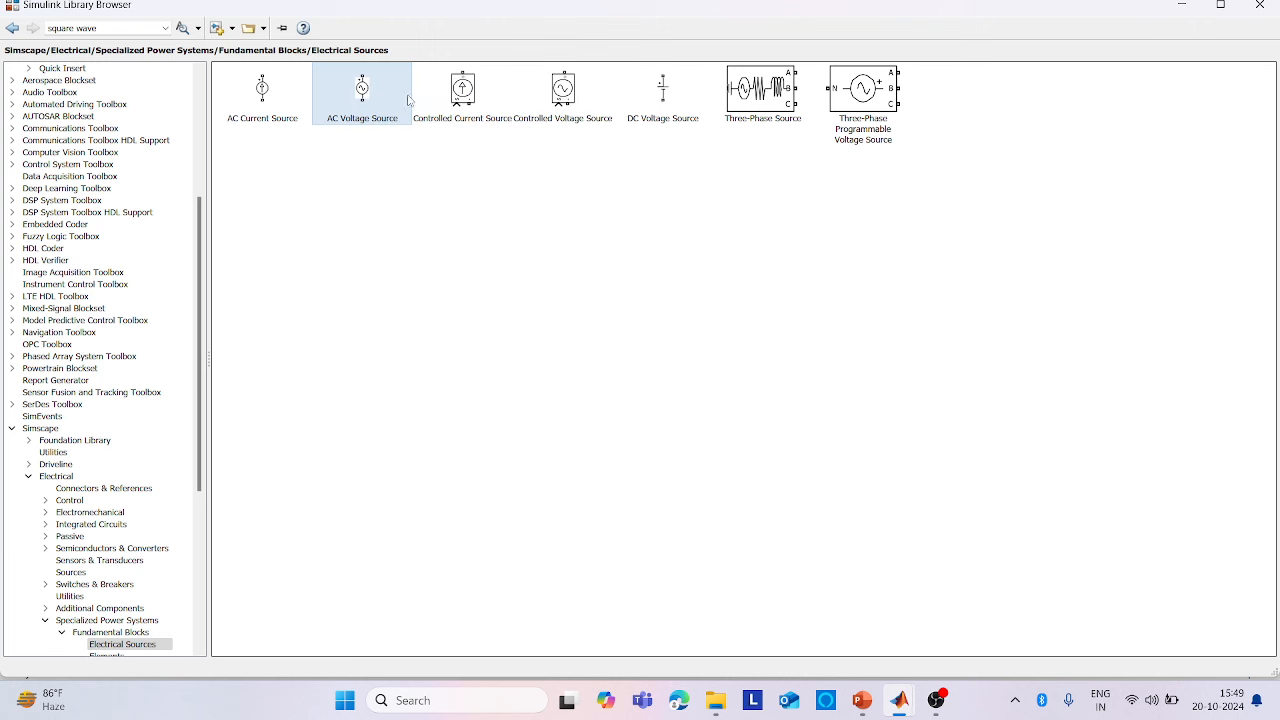
Add a Series RLC Branch from the Fundamental Blocks elements library to the untitled1 model
{"action": "left_click", "coordinate": [114, 644]}
{"action": "scroll", "coordinate": [114, 640], "scroll_direction": "down", "scroll_amount": 1}
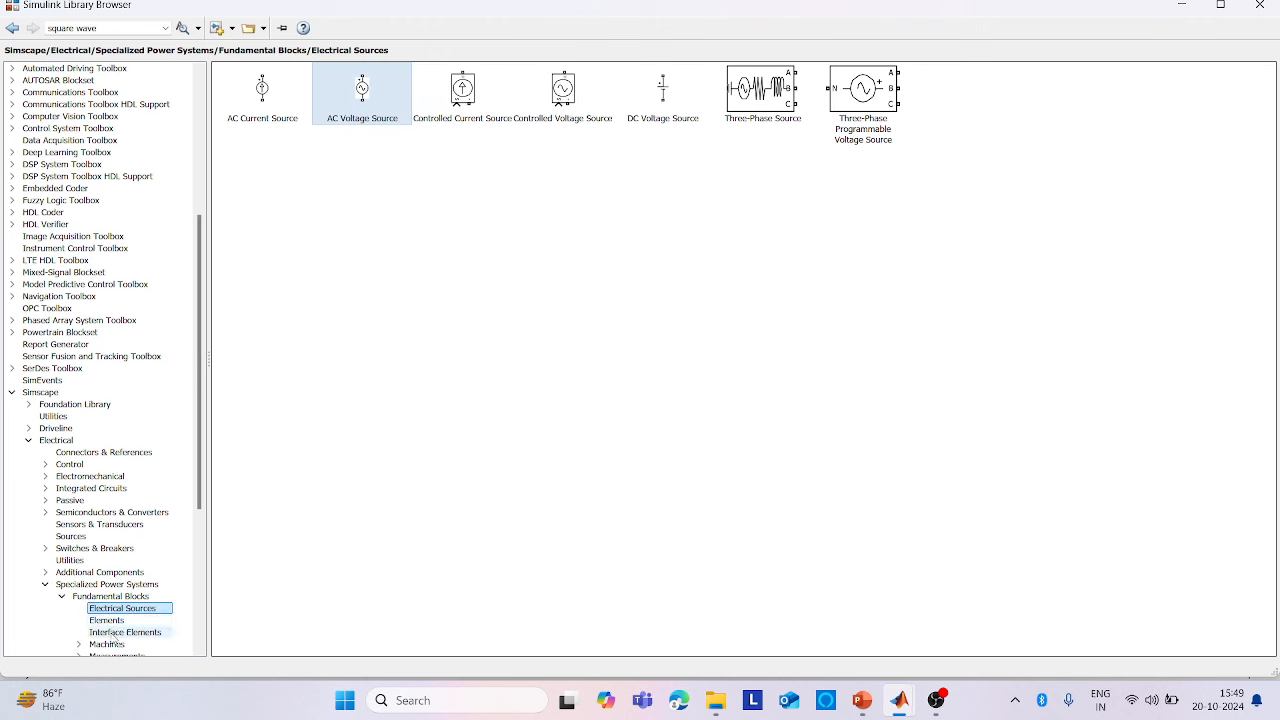
{"action": "left_click", "coordinate": [108, 621]}
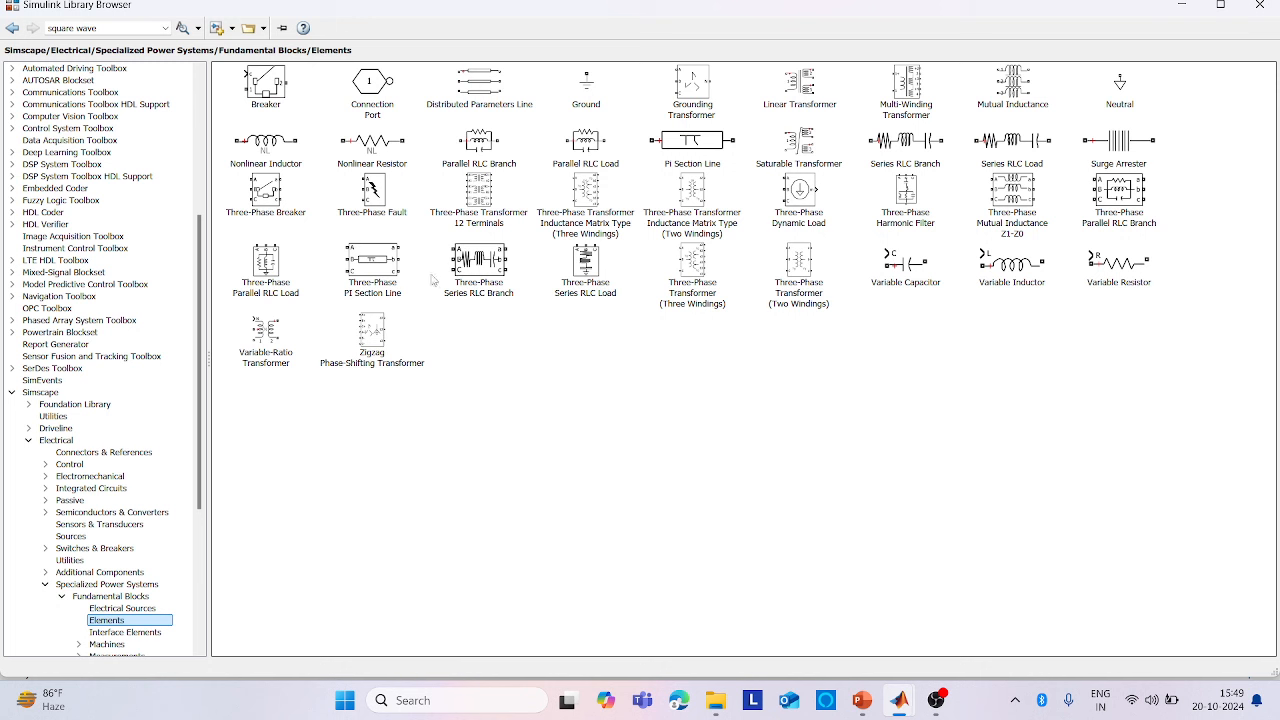
{"action": "right_click", "coordinate": [897, 145]}
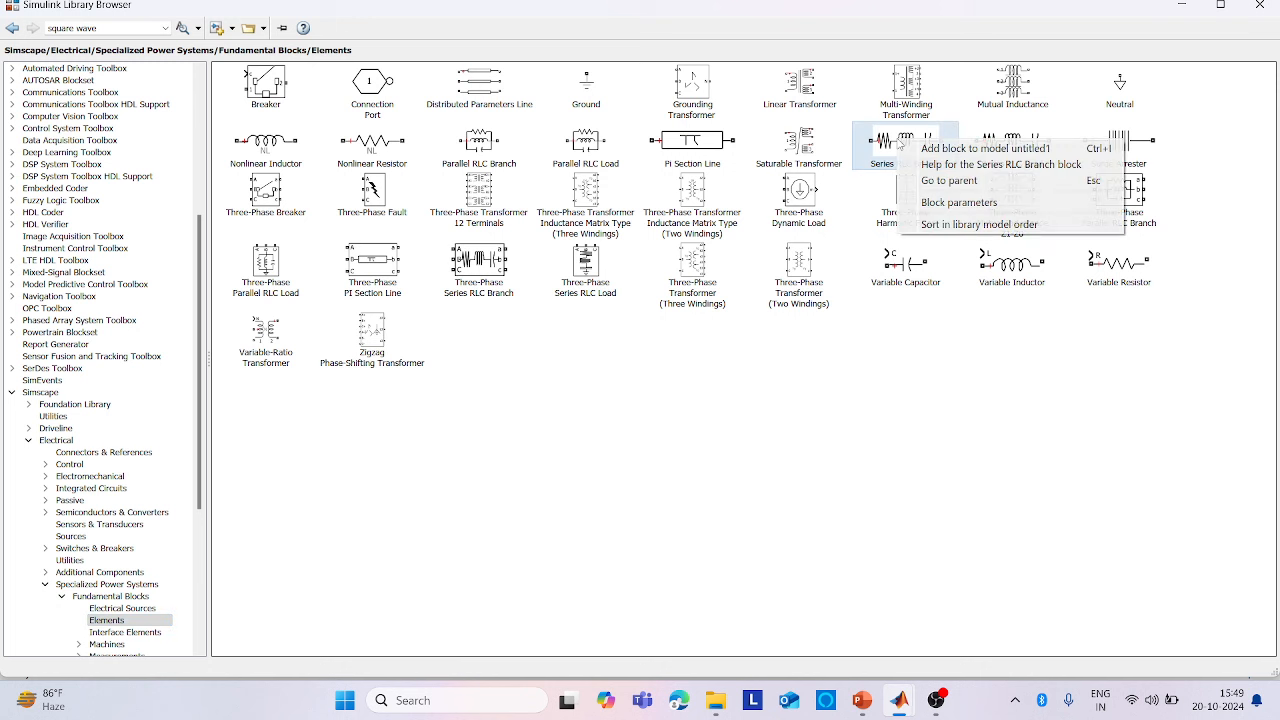
{"action": "left_click", "coordinate": [950, 148]}
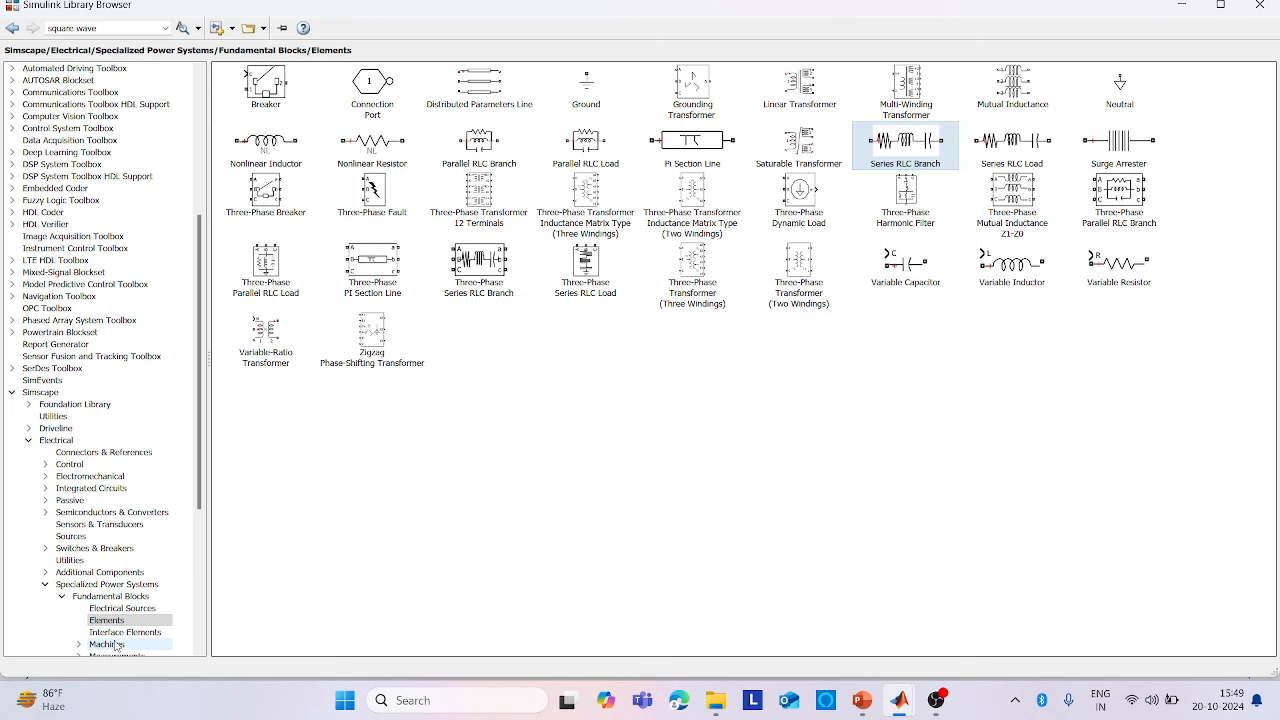
Add a Current Measurement and a Voltage Measurement block from the Fundamental Blocks measurements library to the model
{"action": "scroll", "coordinate": [140, 612], "scroll_direction": "down", "scroll_amount": 2}
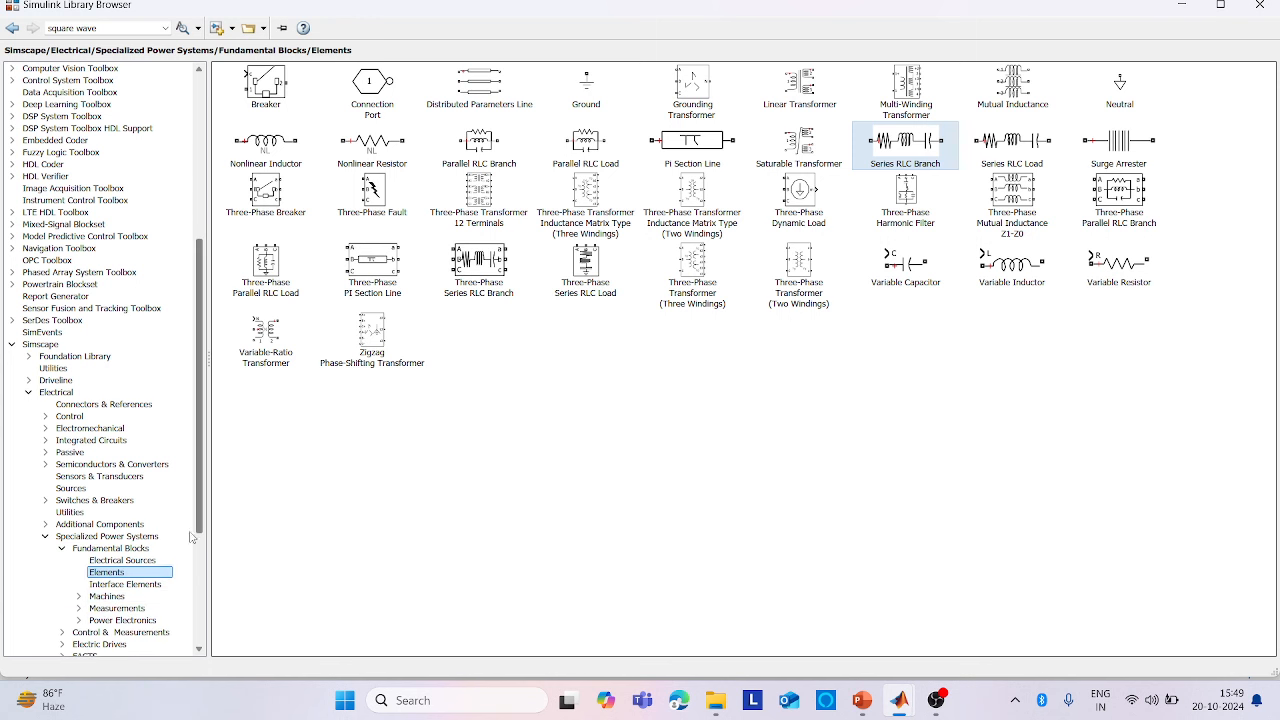
{"action": "left_click", "coordinate": [117, 608]}
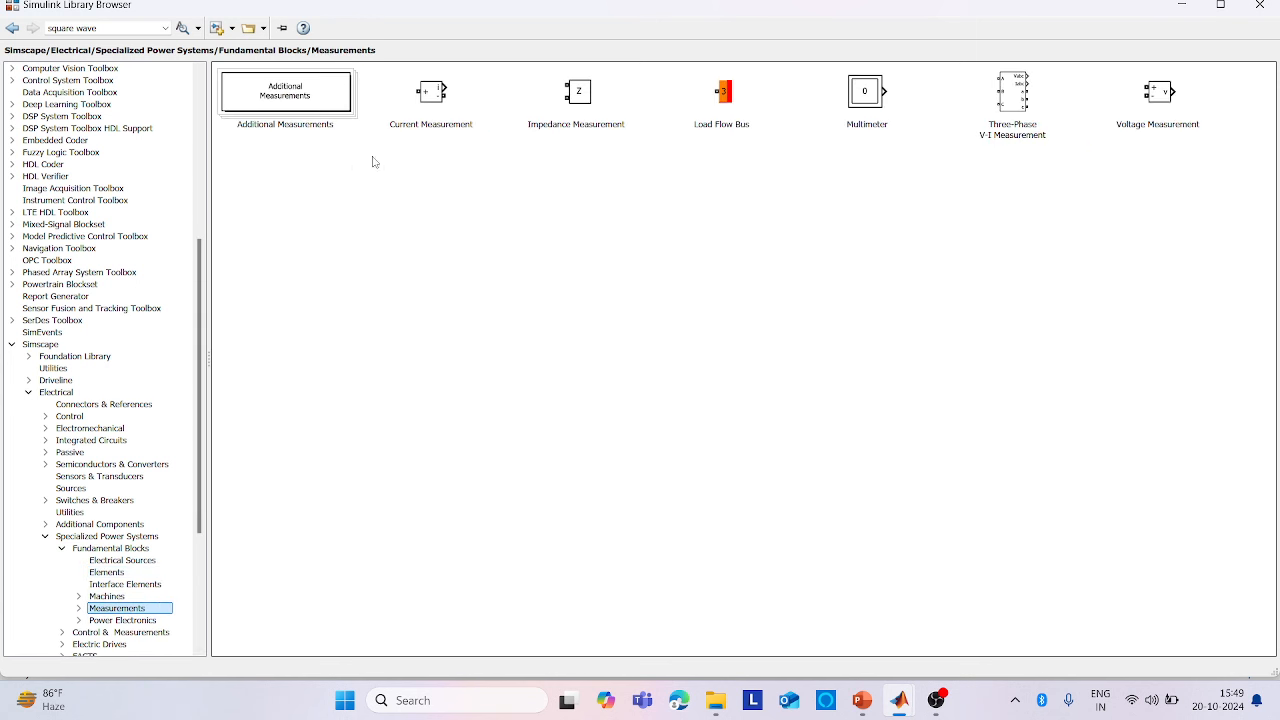
{"action": "right_click", "coordinate": [438, 95]}
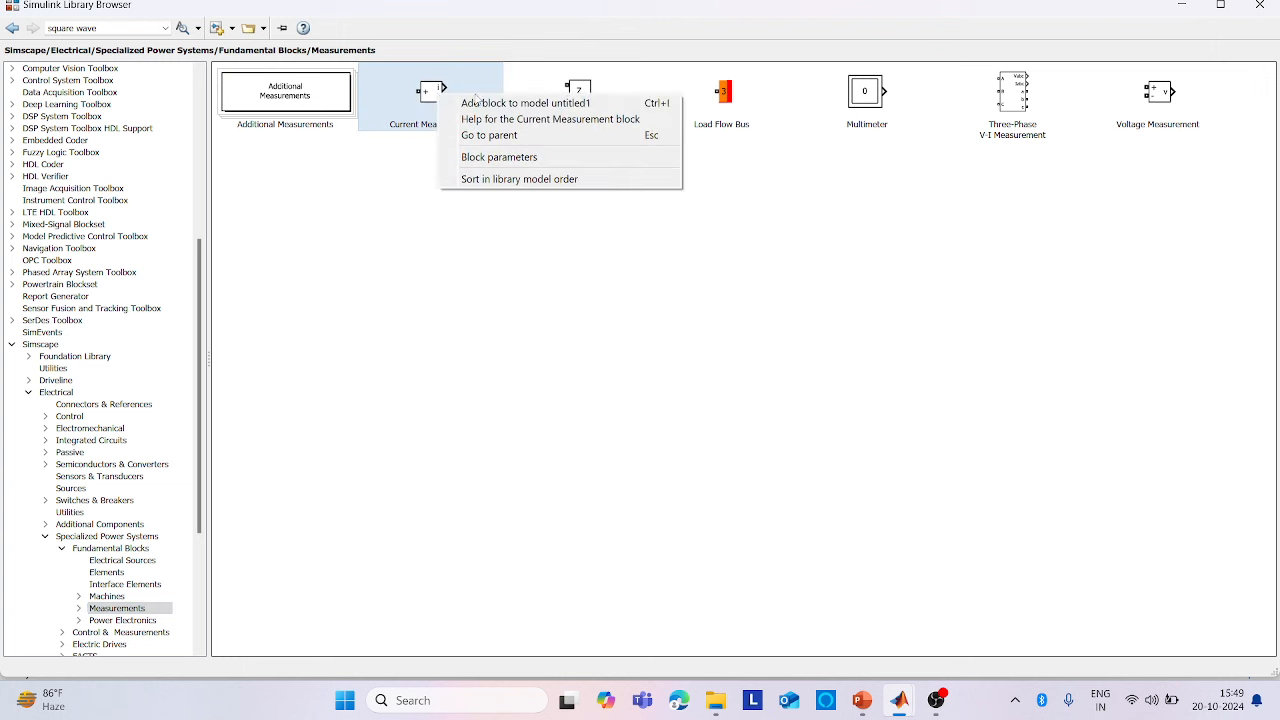
{"action": "left_click", "coordinate": [646, 106]}
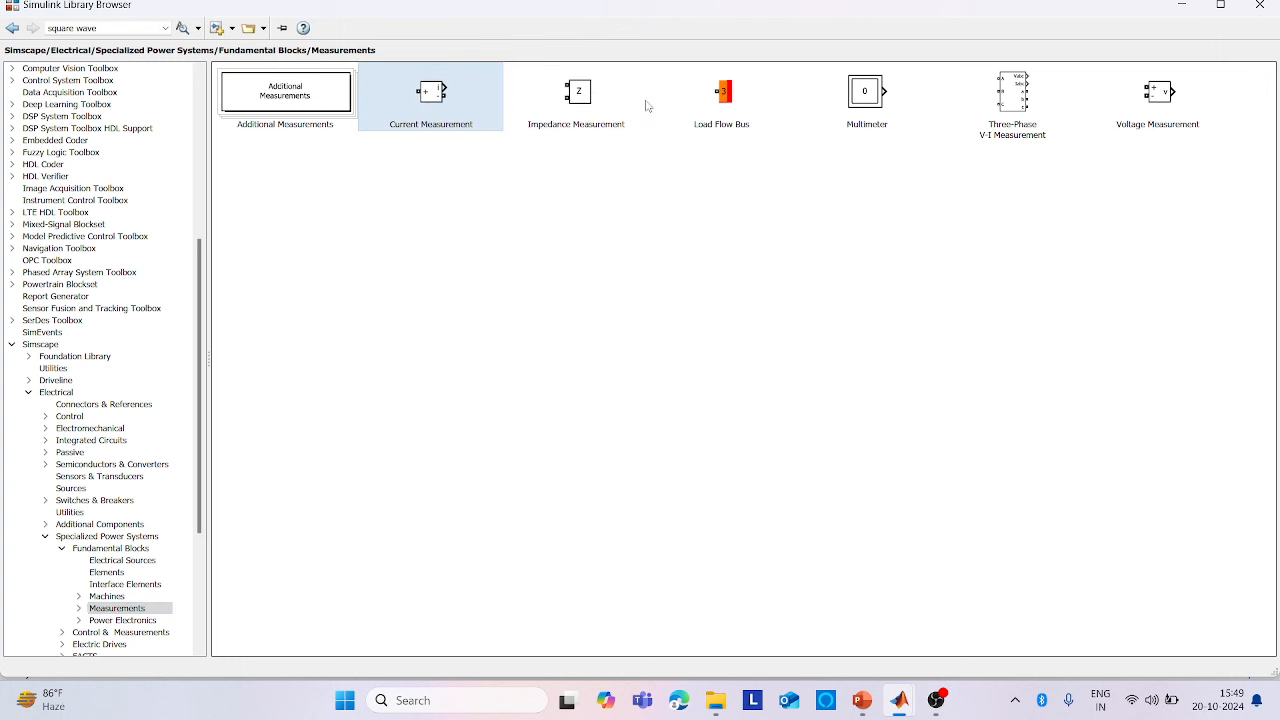
{"action": "right_click", "coordinate": [1168, 98]}
{"action": "left_click", "coordinate": [1165, 101]}
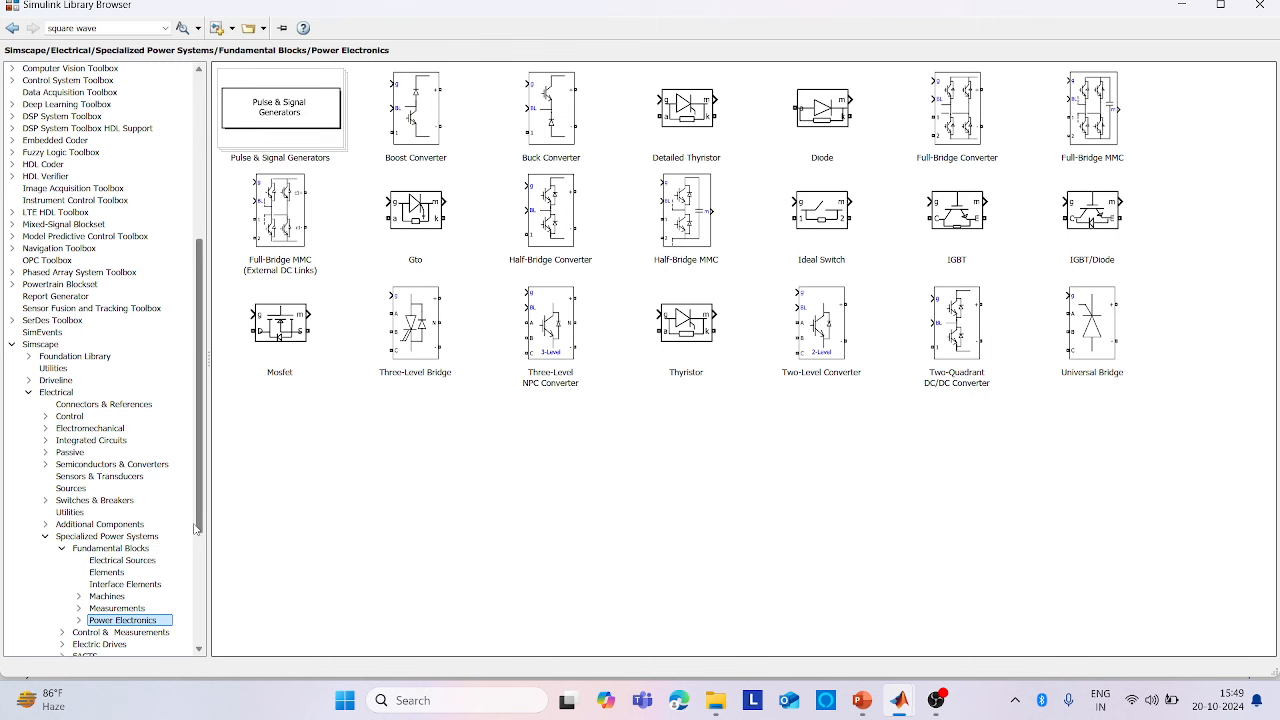
Add the powergui block from the Specialized Power Systems Fundamental Blocks library to the model
{"action": "left_click_drag", "start_coordinate": [198, 530], "coordinate": [196, 558]}
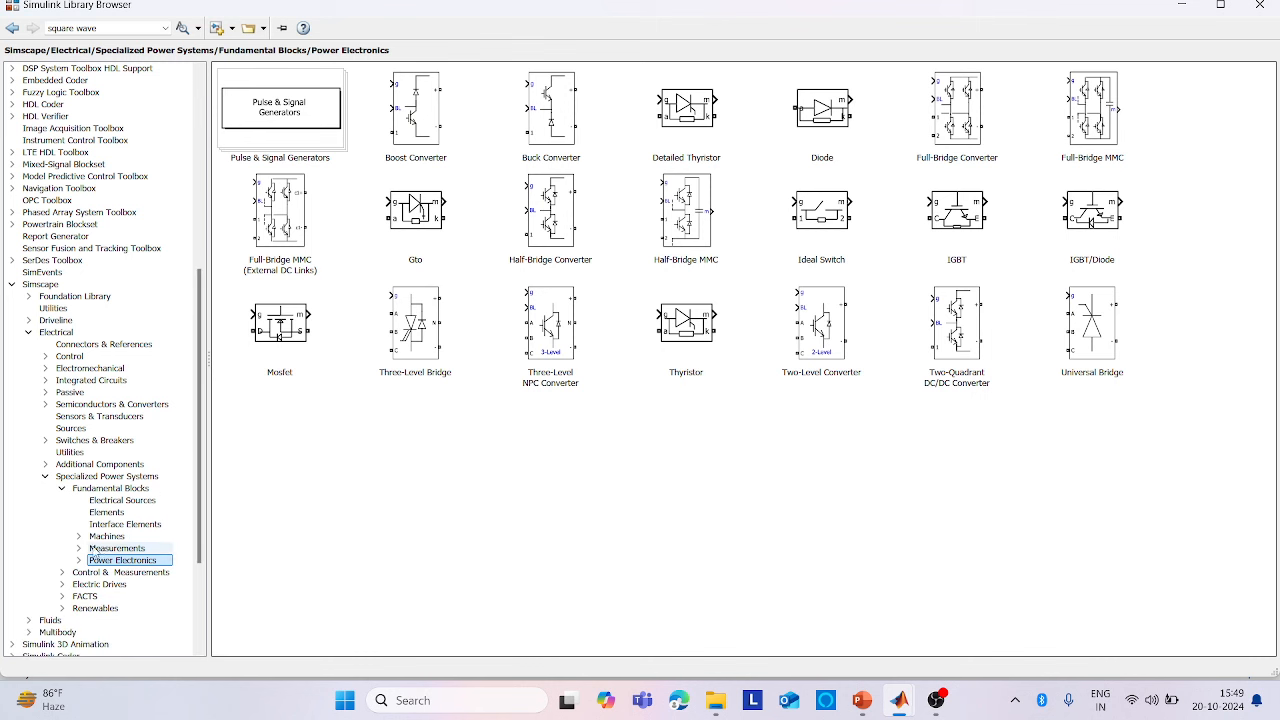
{"action": "left_click", "coordinate": [100, 477]}
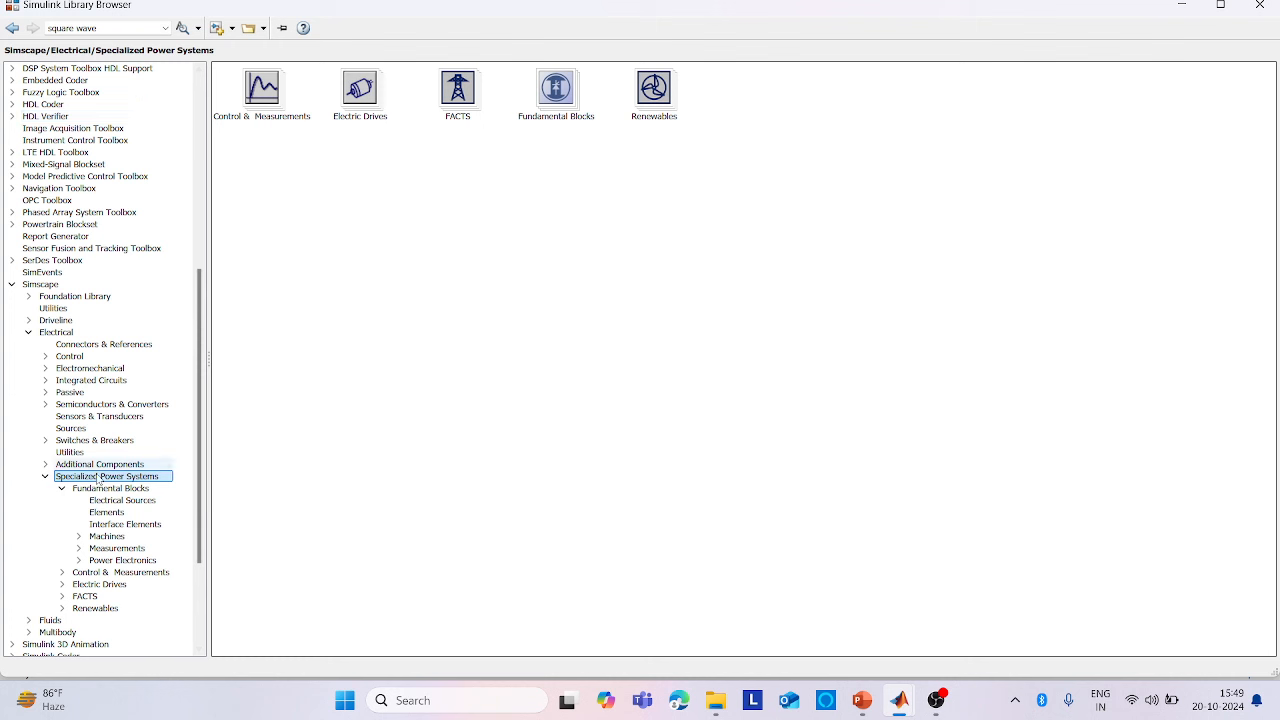
{"action": "left_click", "coordinate": [103, 489]}
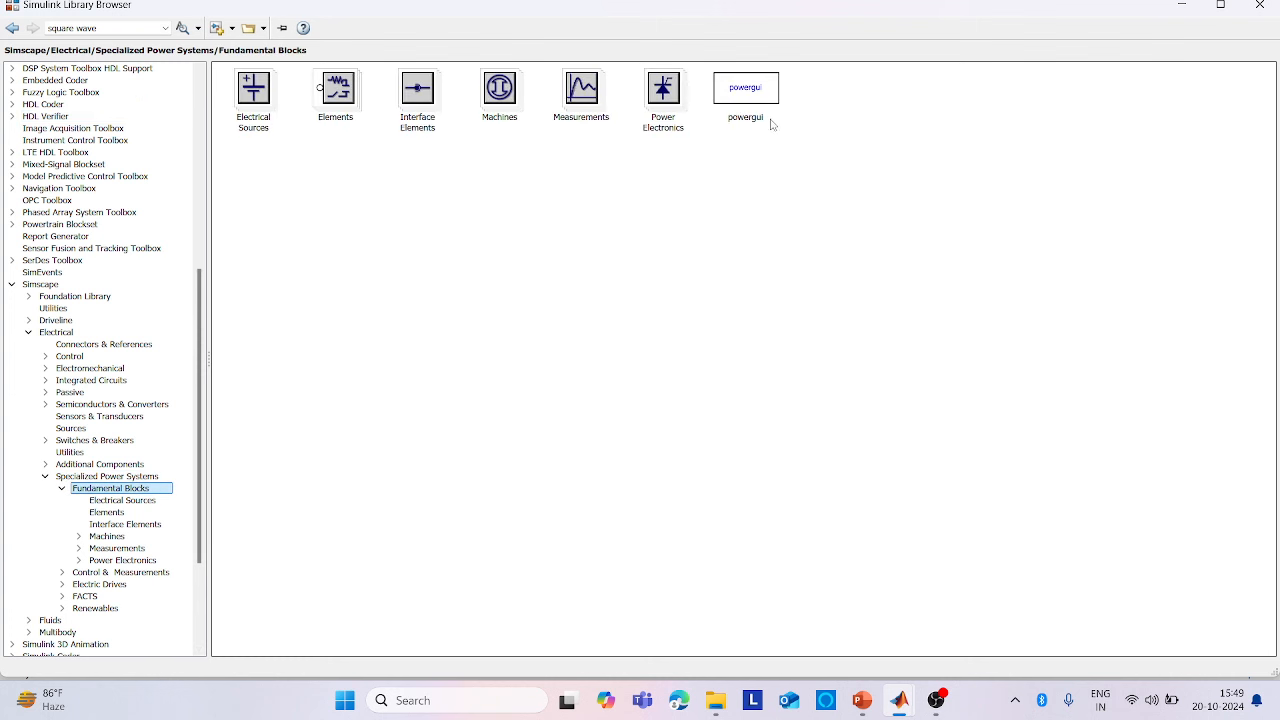
{"action": "right_click", "coordinate": [744, 92]}
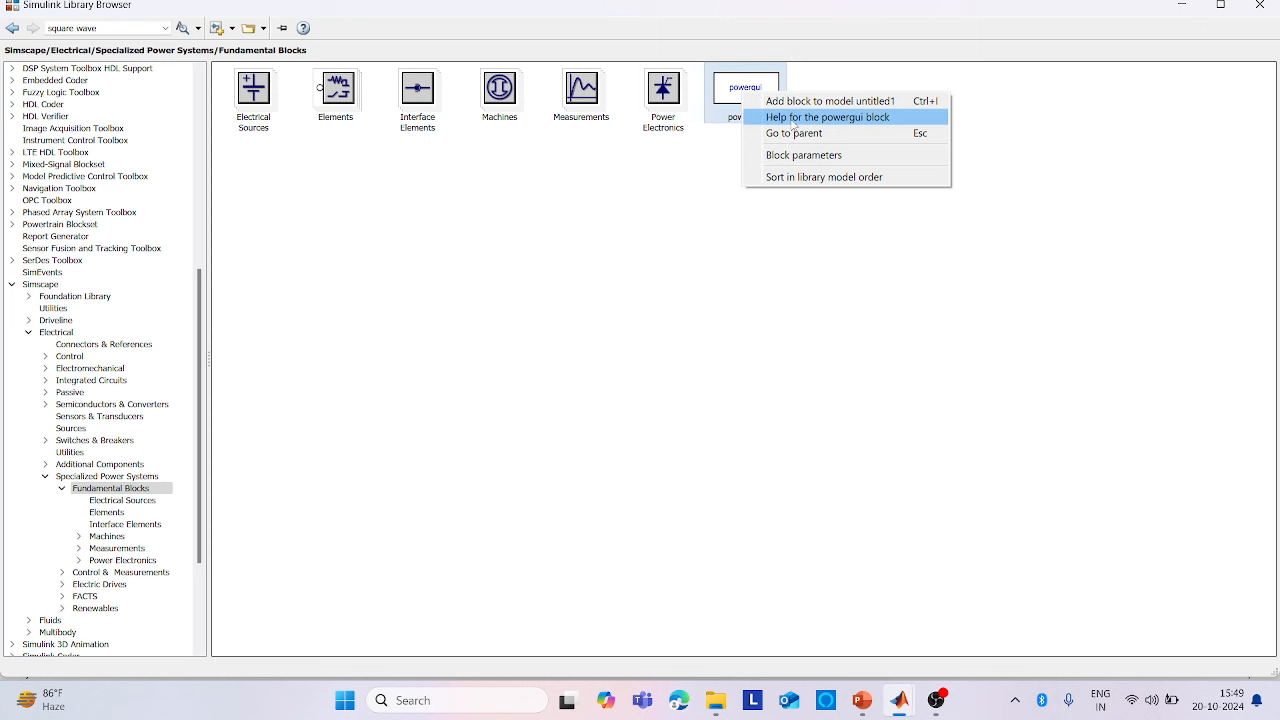
{"action": "left_click", "coordinate": [906, 106]}
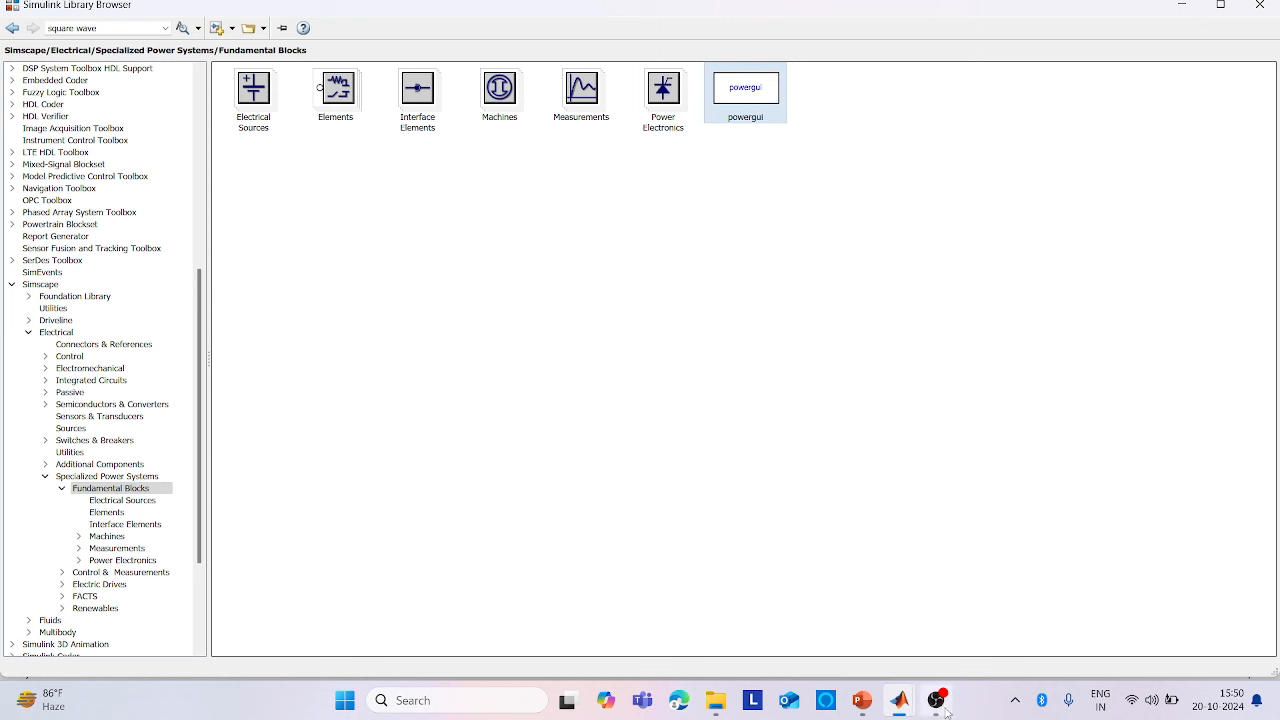
Return to the model canvas, then move the powergui block to its upper-left corner and enlarge it
{"action": "mouse_move", "coordinate": [900, 705]}
{"action": "left_click", "coordinate": [1135, 640]}
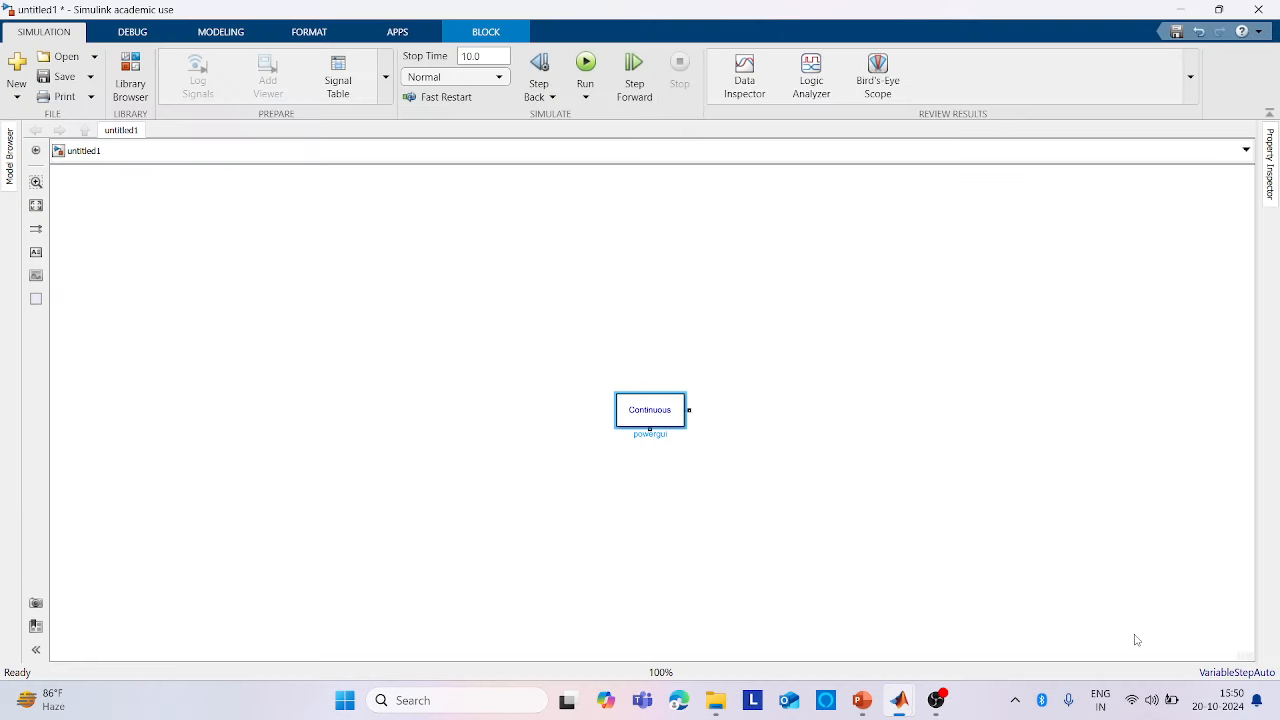
{"action": "left_click", "coordinate": [643, 424]}
{"action": "left_click_drag", "start_coordinate": [669, 413], "coordinate": [190, 248]}
Separate the stacked measurement, Series RLC Branch and AC Voltage Source blocks, placing the enlarged source below and left of the branch
{"action": "left_click", "coordinate": [646, 425]}
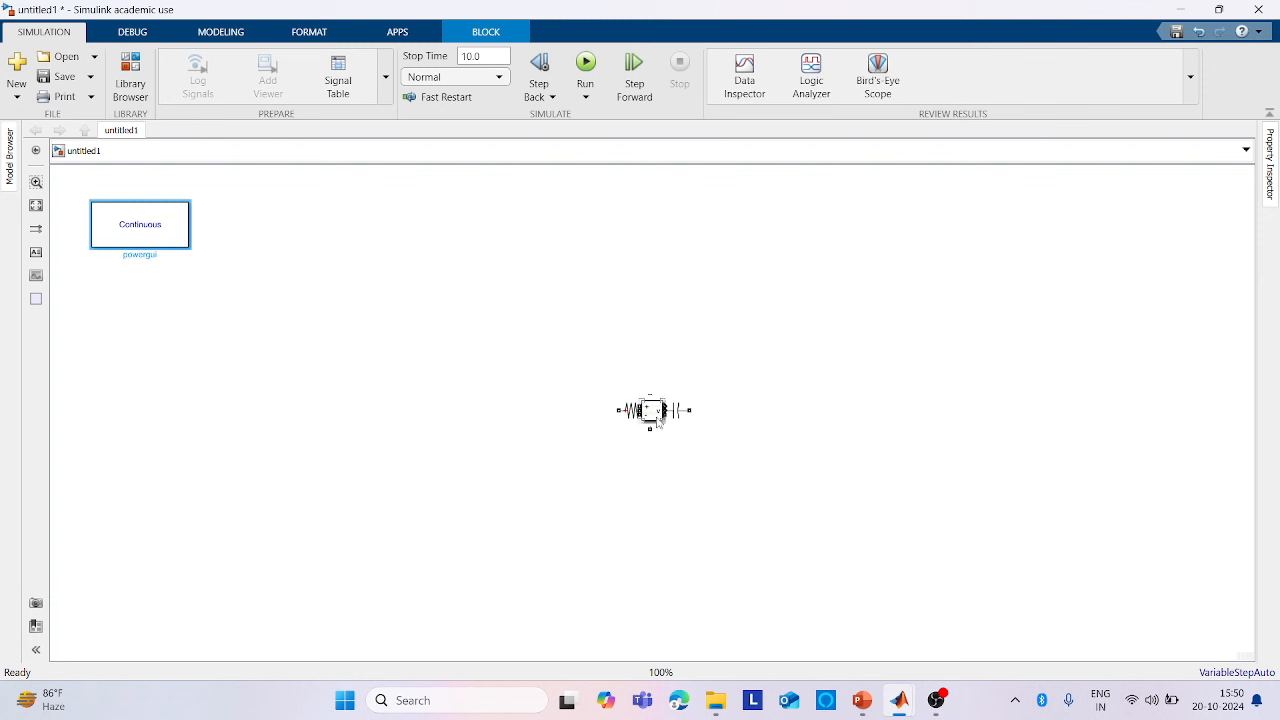
{"action": "left_click_drag", "start_coordinate": [653, 415], "coordinate": [591, 331]}
{"action": "left_click_drag", "start_coordinate": [653, 417], "coordinate": [695, 313]}
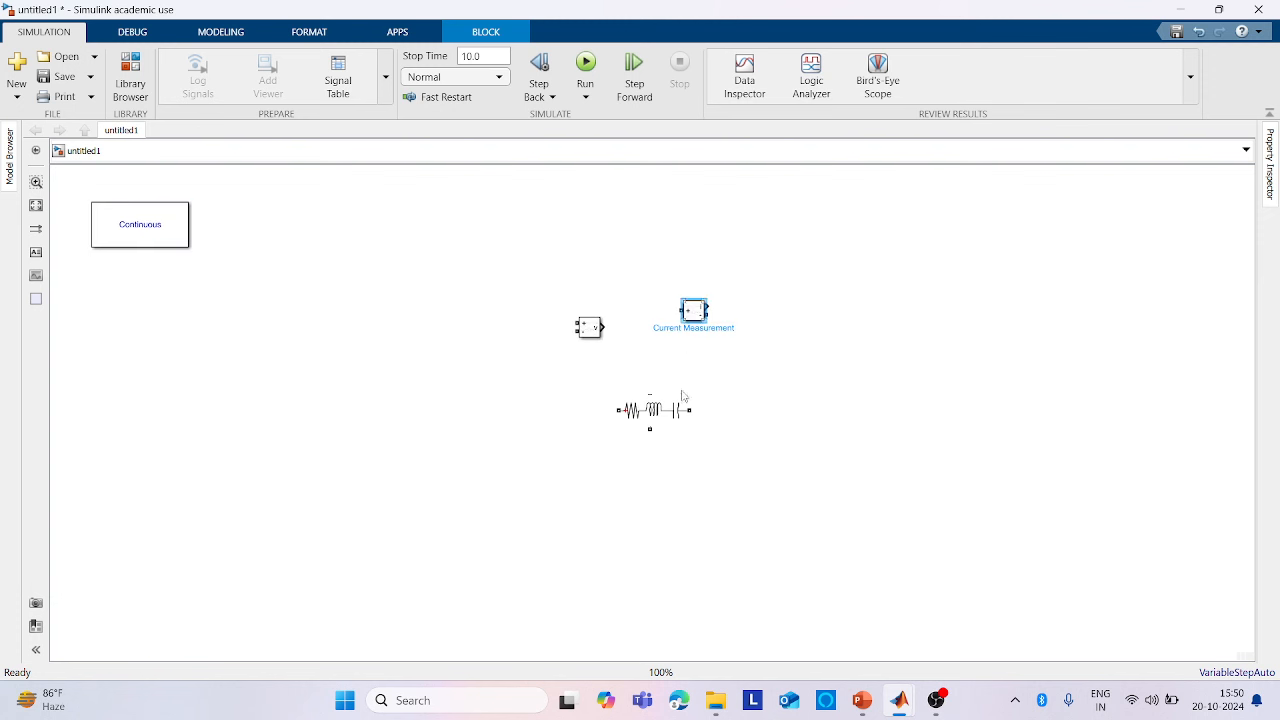
{"action": "left_click", "coordinate": [668, 410]}
{"action": "left_click_drag", "start_coordinate": [668, 410], "coordinate": [436, 360]}
{"action": "left_click_drag", "start_coordinate": [656, 424], "coordinate": [286, 481]}
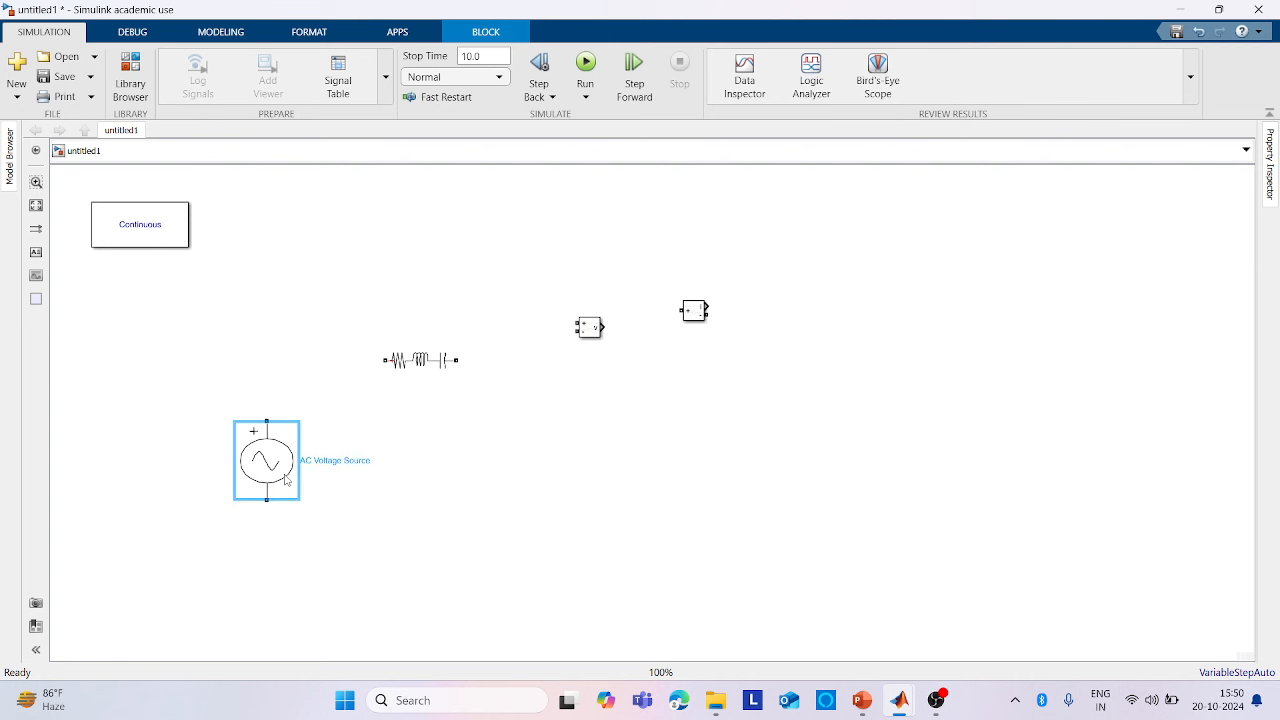
{"action": "left_click_drag", "start_coordinate": [421, 372], "coordinate": [399, 350]}
Change the Series RLC Branch to branch type R with a resistance of 2 ohms
{"action": "double_click", "coordinate": [399, 350]}
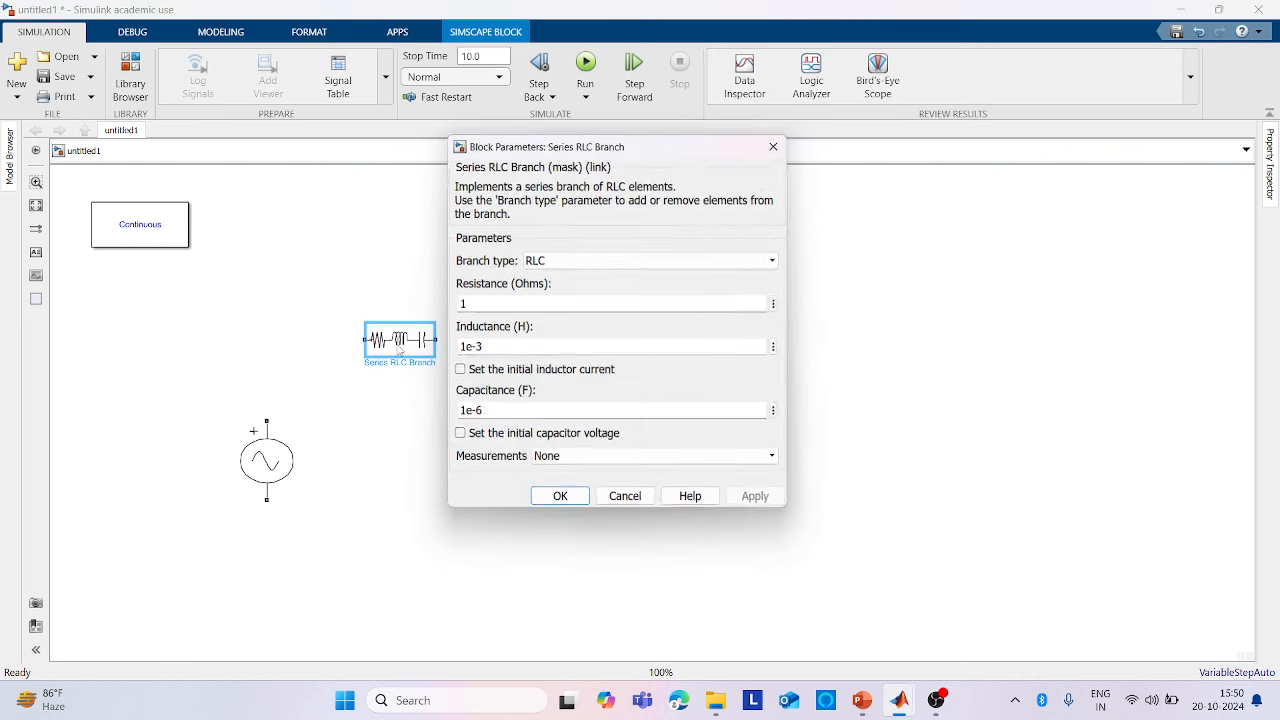
{"action": "left_click", "coordinate": [651, 259]}
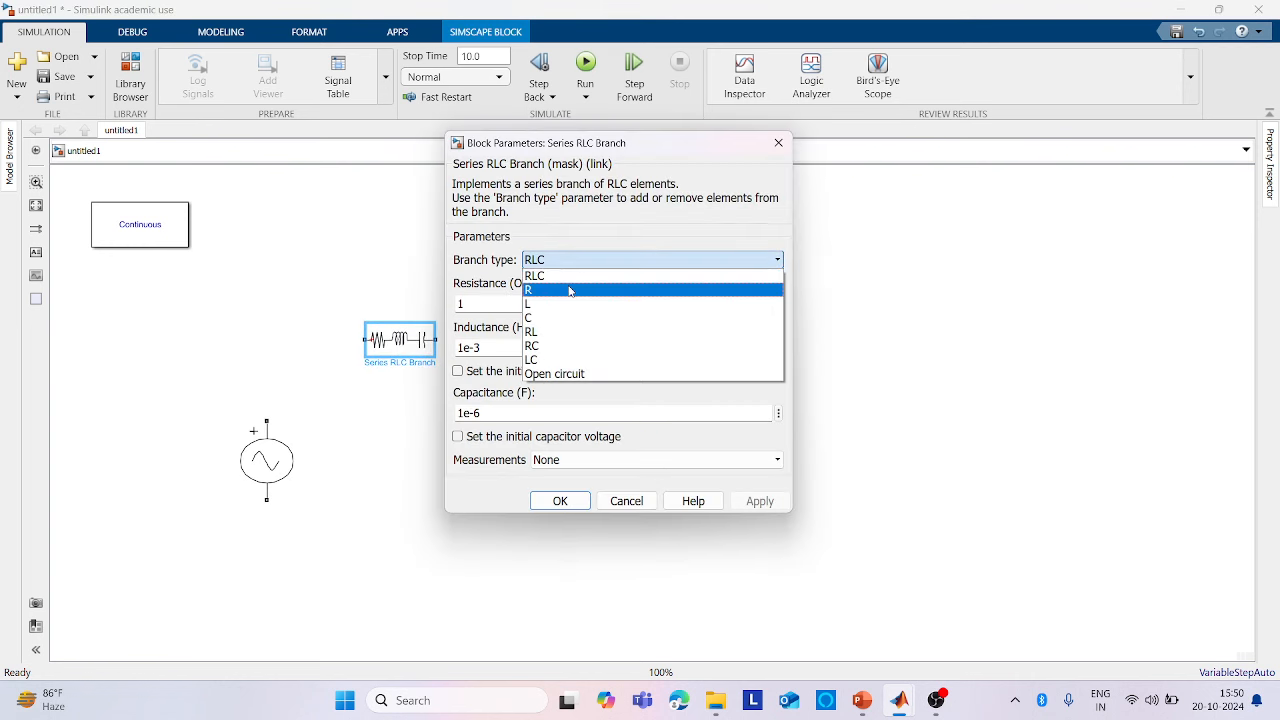
{"action": "left_click", "coordinate": [575, 289]}
{"action": "double_click", "coordinate": [555, 302]}
{"action": "type", "text": "2"}
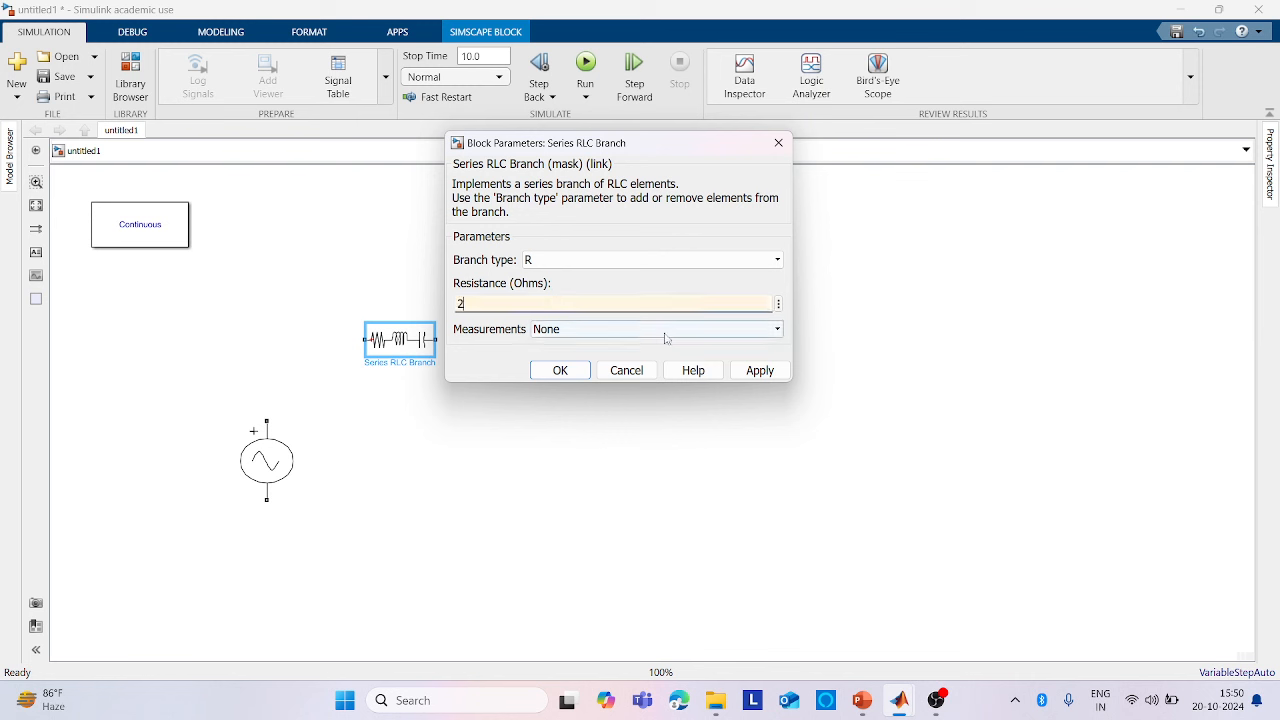
{"action": "left_click", "coordinate": [758, 370]}
{"action": "left_click", "coordinate": [584, 378]}
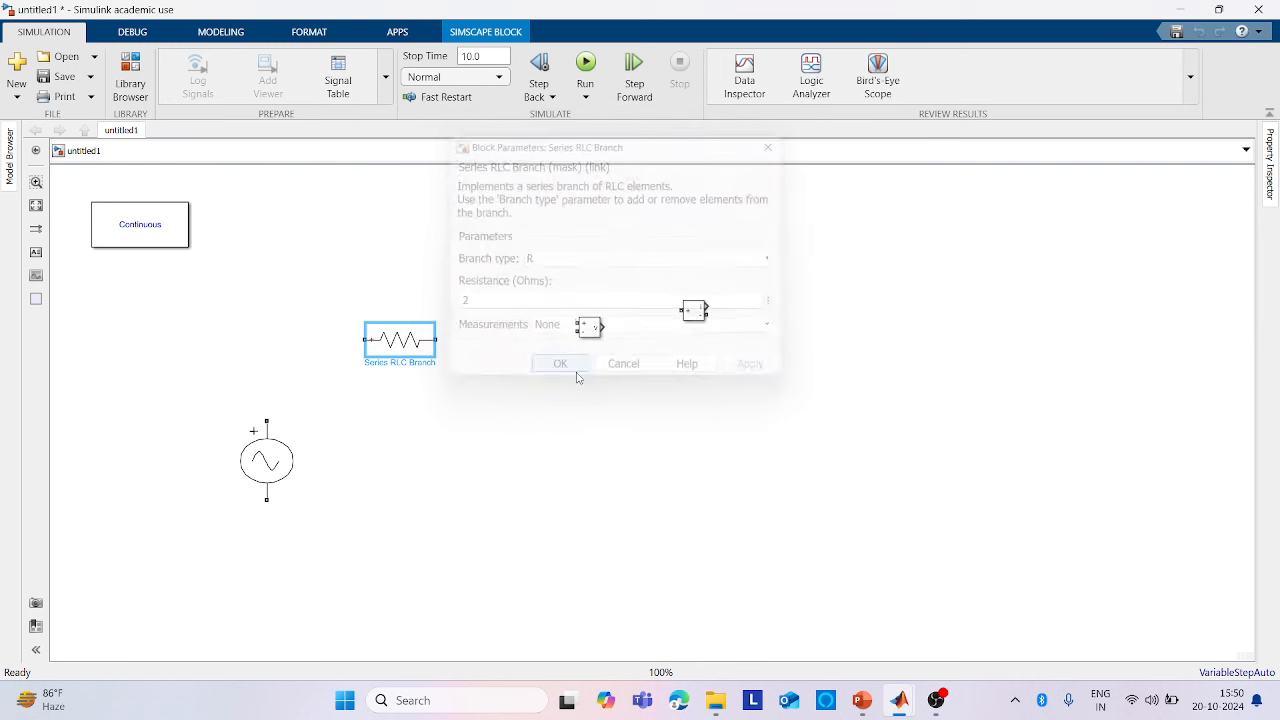
Connect the resistor's left terminal to the AC source's positive terminal and place a copy of the resistor to its right
{"action": "mouse_move", "coordinate": [378, 346]}
{"action": "left_mouse_down"}
{"action": "mouse_move", "coordinate": [386, 358]}
{"action": "mouse_move", "coordinate": [266, 420]}
{"action": "left_mouse_up"}
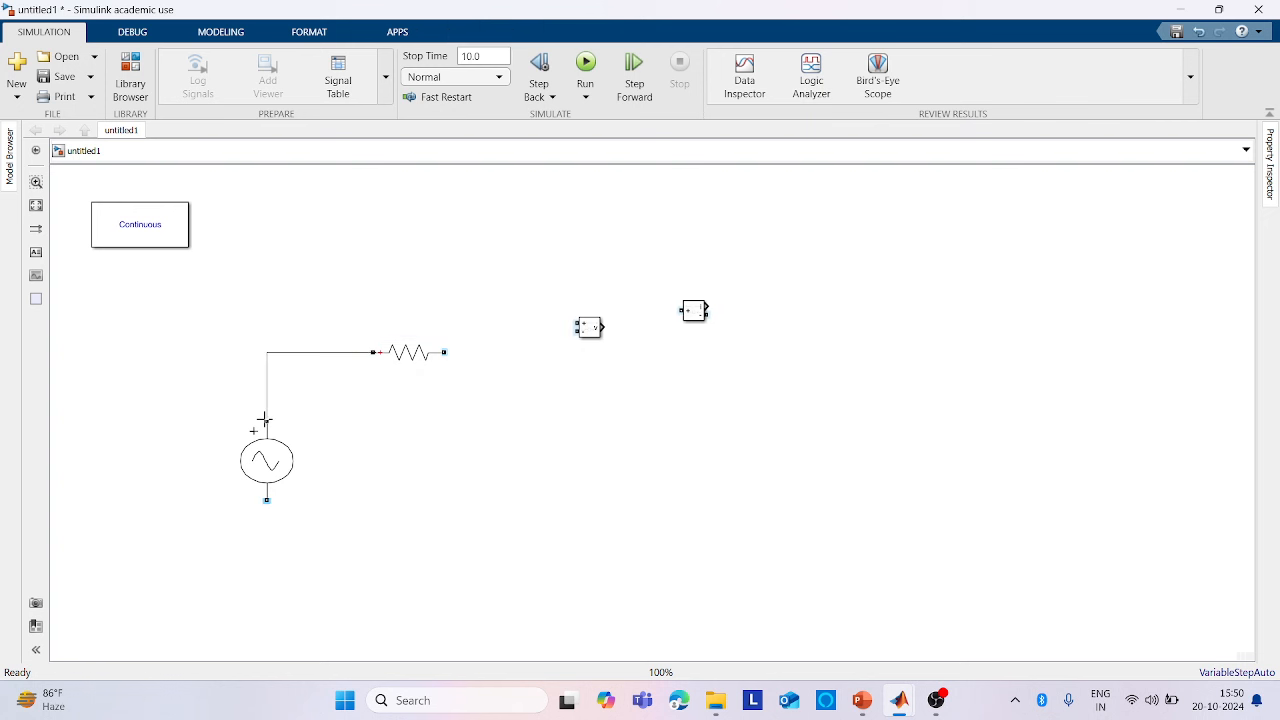
{"action": "left_click", "coordinate": [425, 359]}
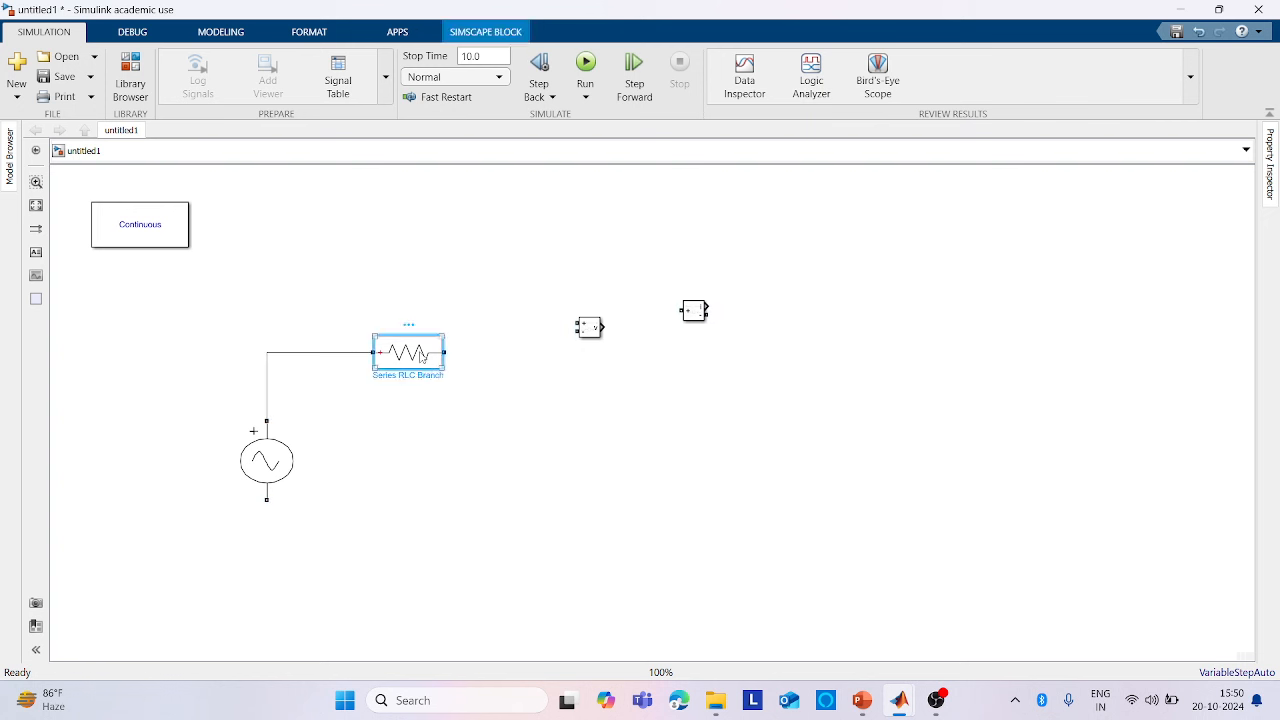
{"action": "left_click_drag", "start_coordinate": [422, 357], "coordinate": [516, 385]}
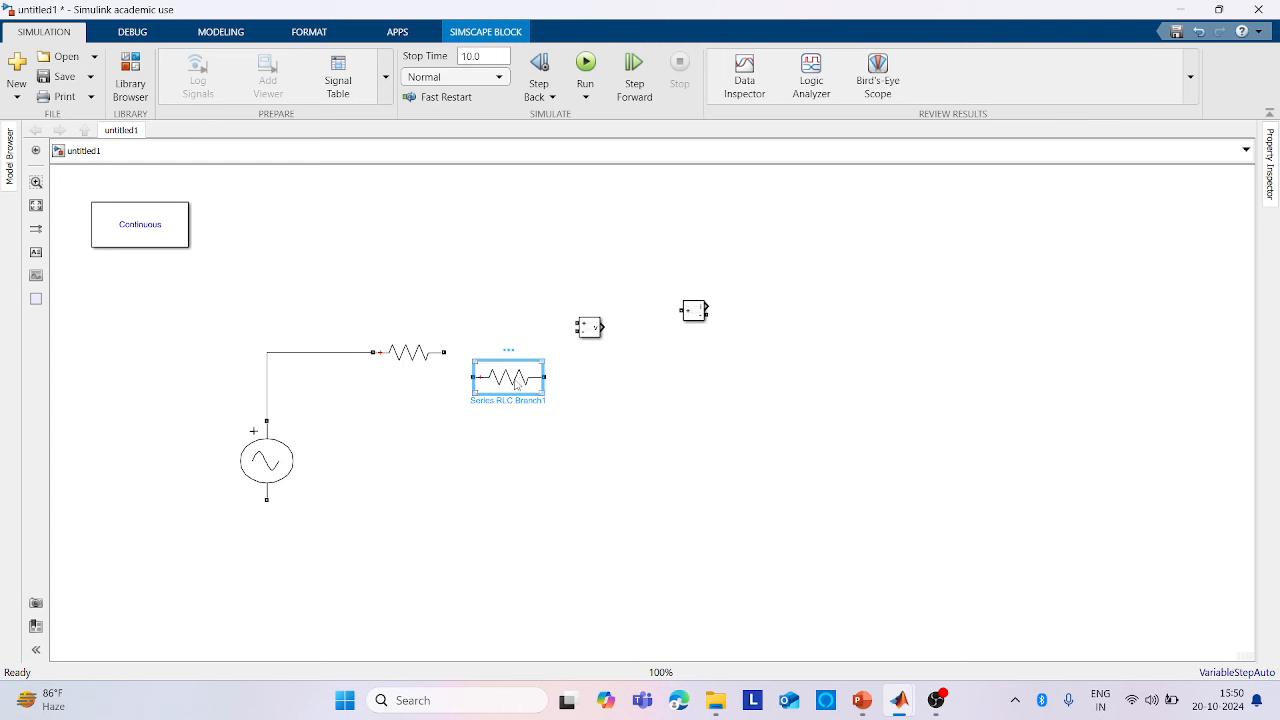
Change the copied branch beside the resistor to branch type L with an inductance of 0.2 H
{"action": "double_click", "coordinate": [516, 385]}
{"action": "left_click", "coordinate": [645, 362]}
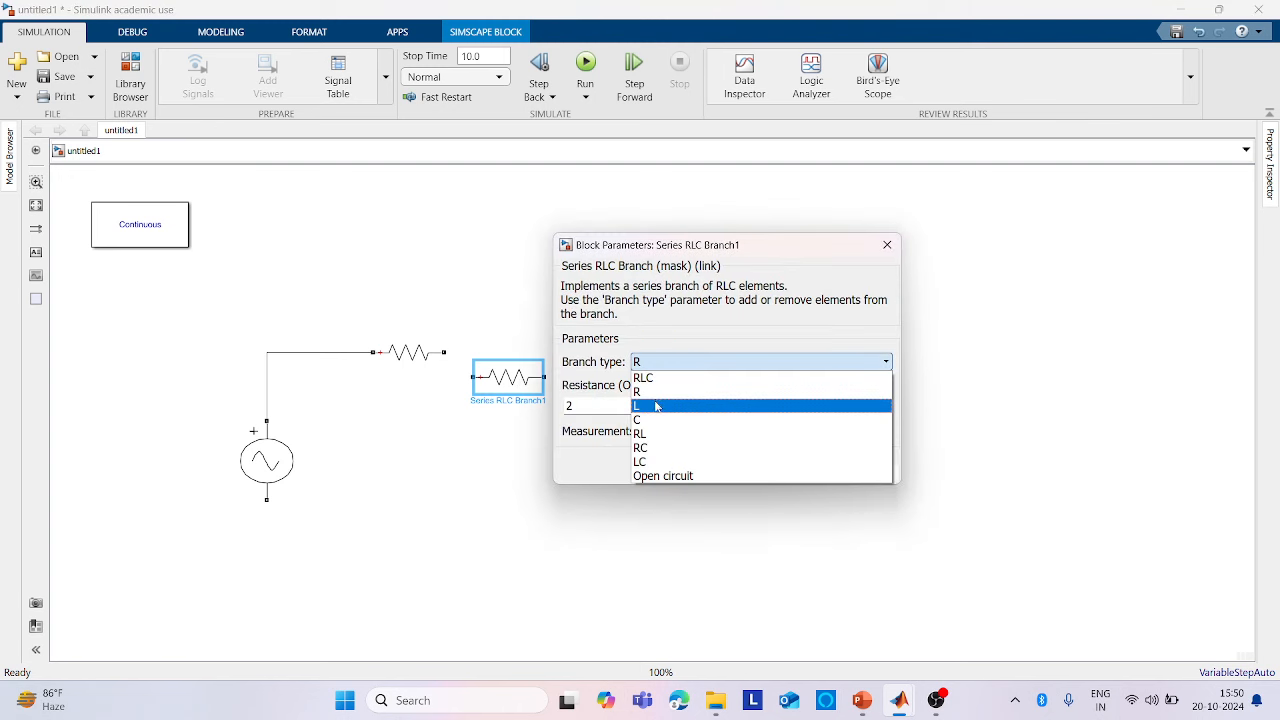
{"action": "left_click", "coordinate": [656, 406]}
{"action": "double_click", "coordinate": [639, 408]}
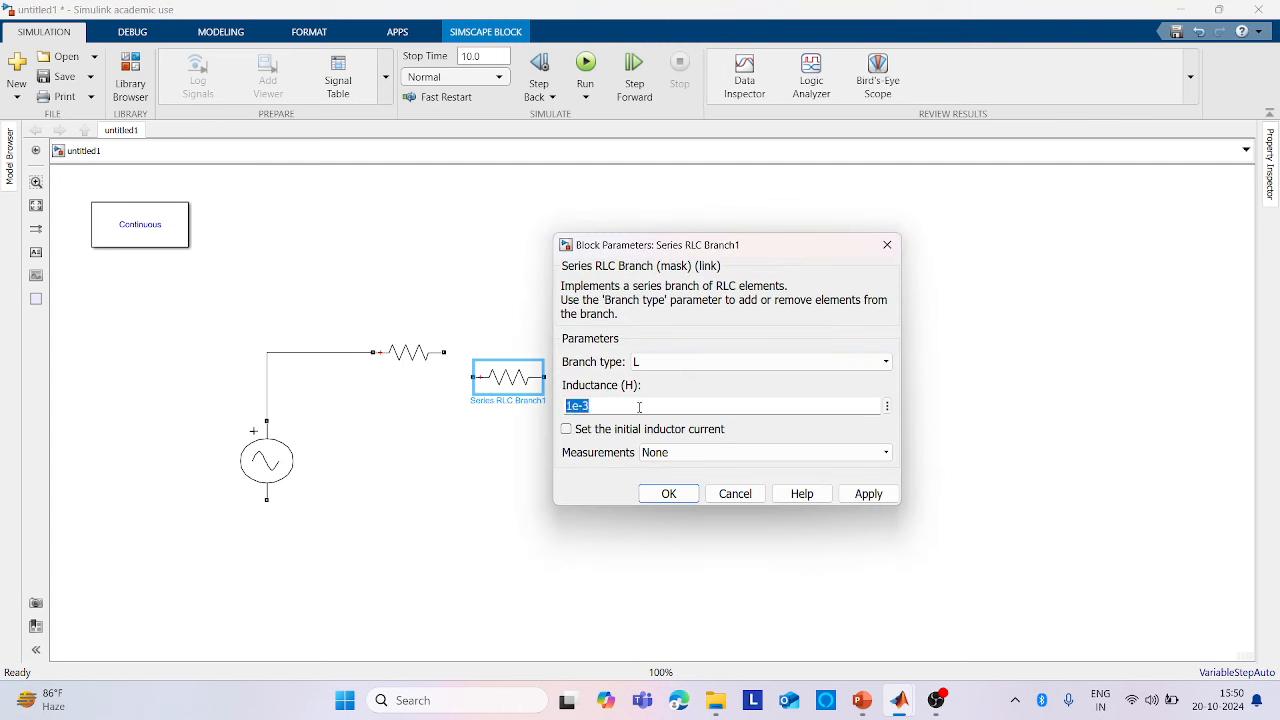
{"action": "type", "text": "0.2"}
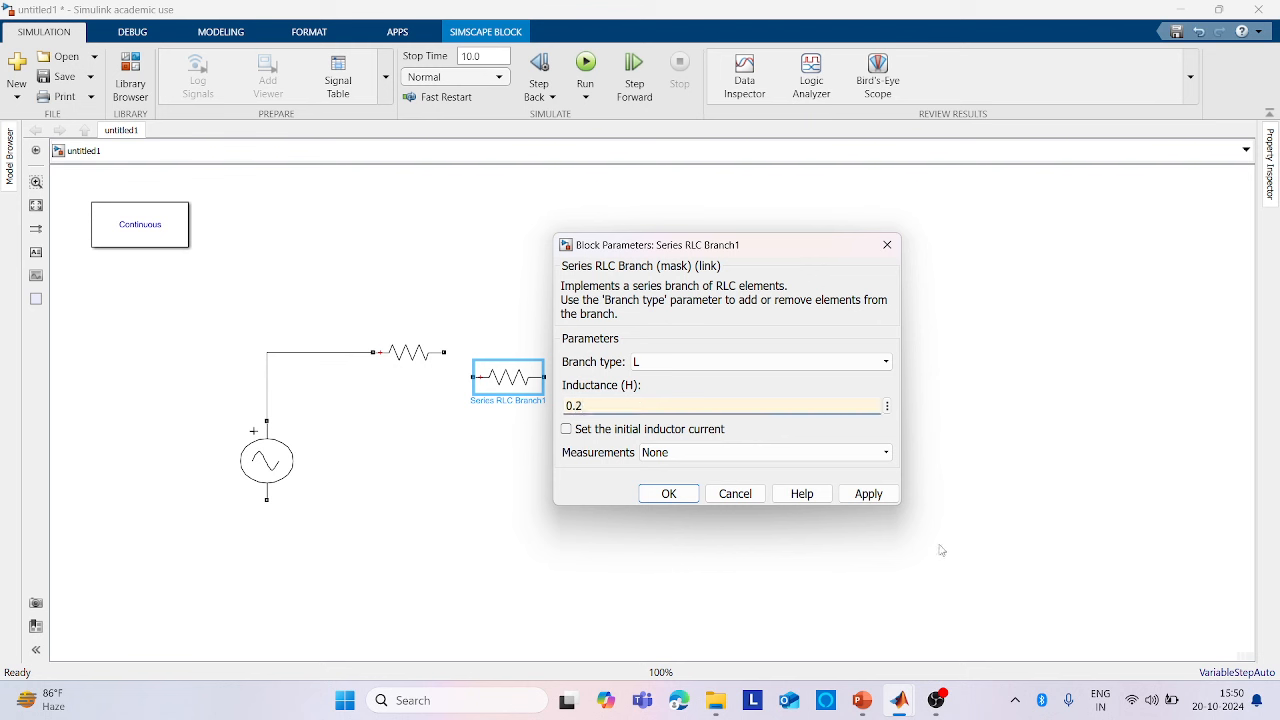
{"action": "left_click", "coordinate": [866, 494]}
{"action": "left_click", "coordinate": [669, 494]}
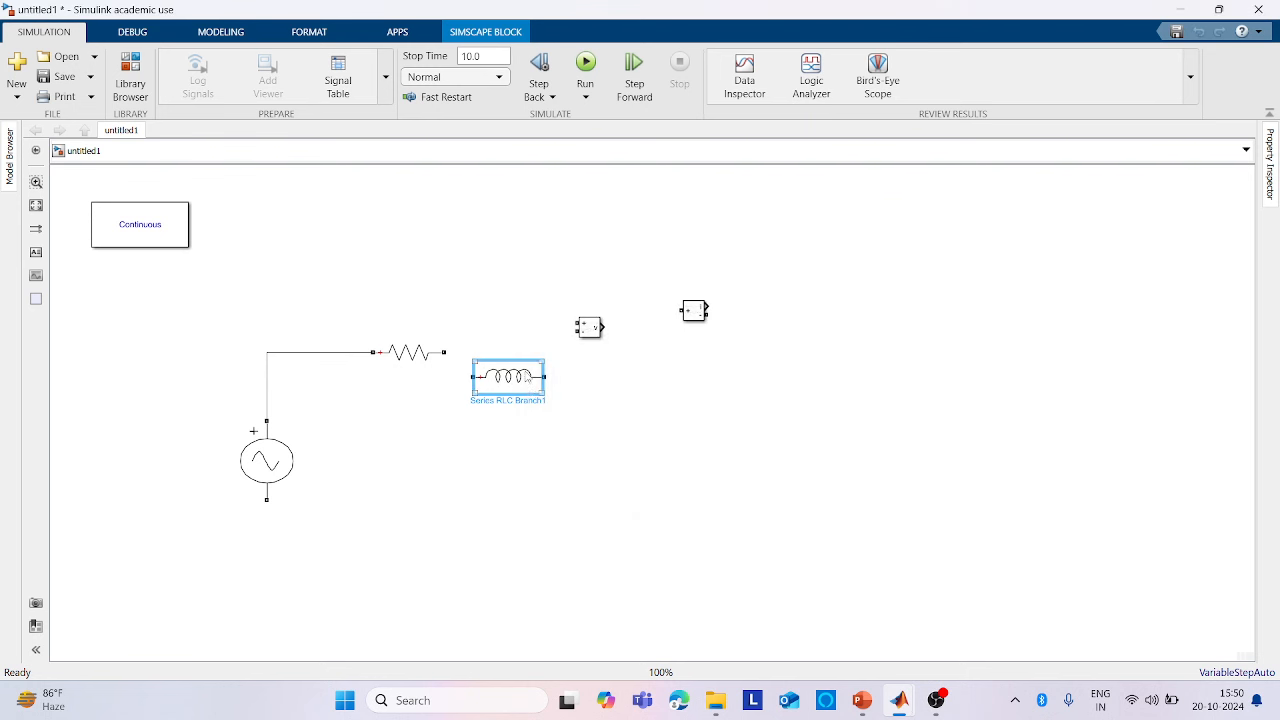
Align the inductor with the resistor and wire them in series, and move the Voltage Measurement block up out of the way
{"action": "left_click_drag", "start_coordinate": [508, 377], "coordinate": [508, 352]}
{"action": "mouse_move", "coordinate": [415, 358]}
{"action": "left_mouse_down"}
{"action": "mouse_move", "coordinate": [399, 358]}
{"action": "mouse_move", "coordinate": [471, 351]}
{"action": "left_mouse_up"}
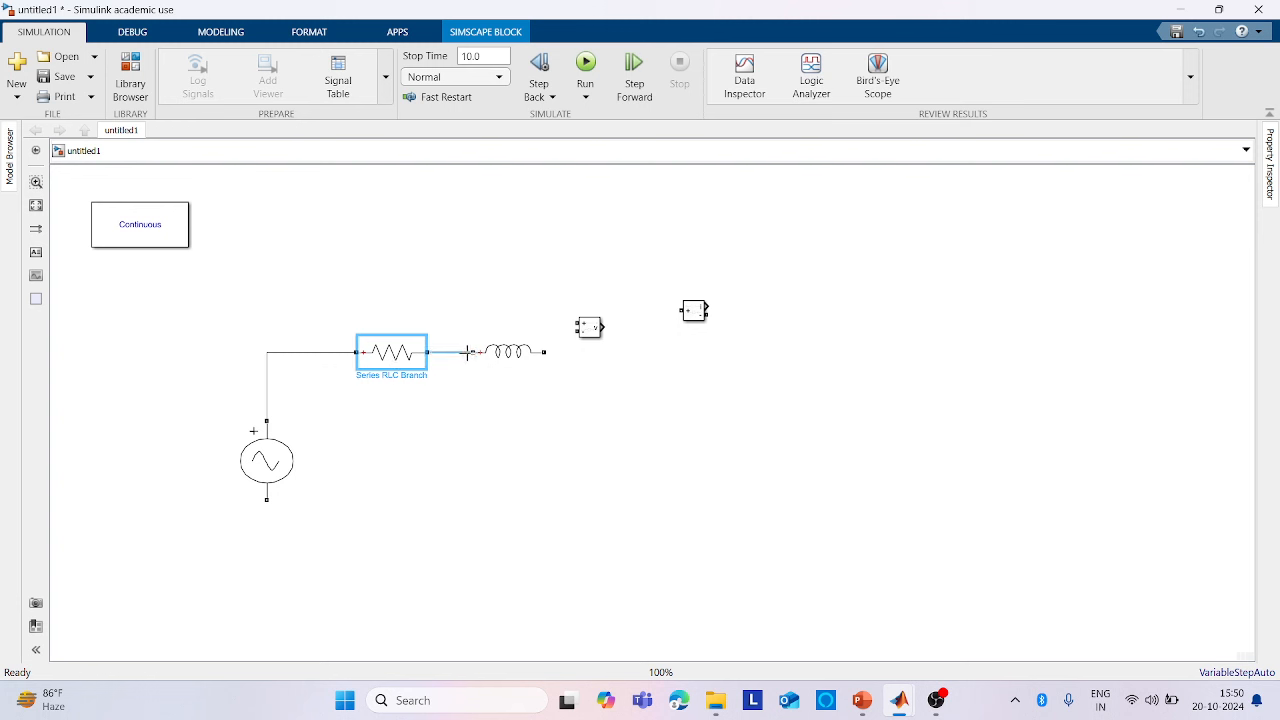
{"action": "left_click_drag", "start_coordinate": [593, 338], "coordinate": [610, 250]}
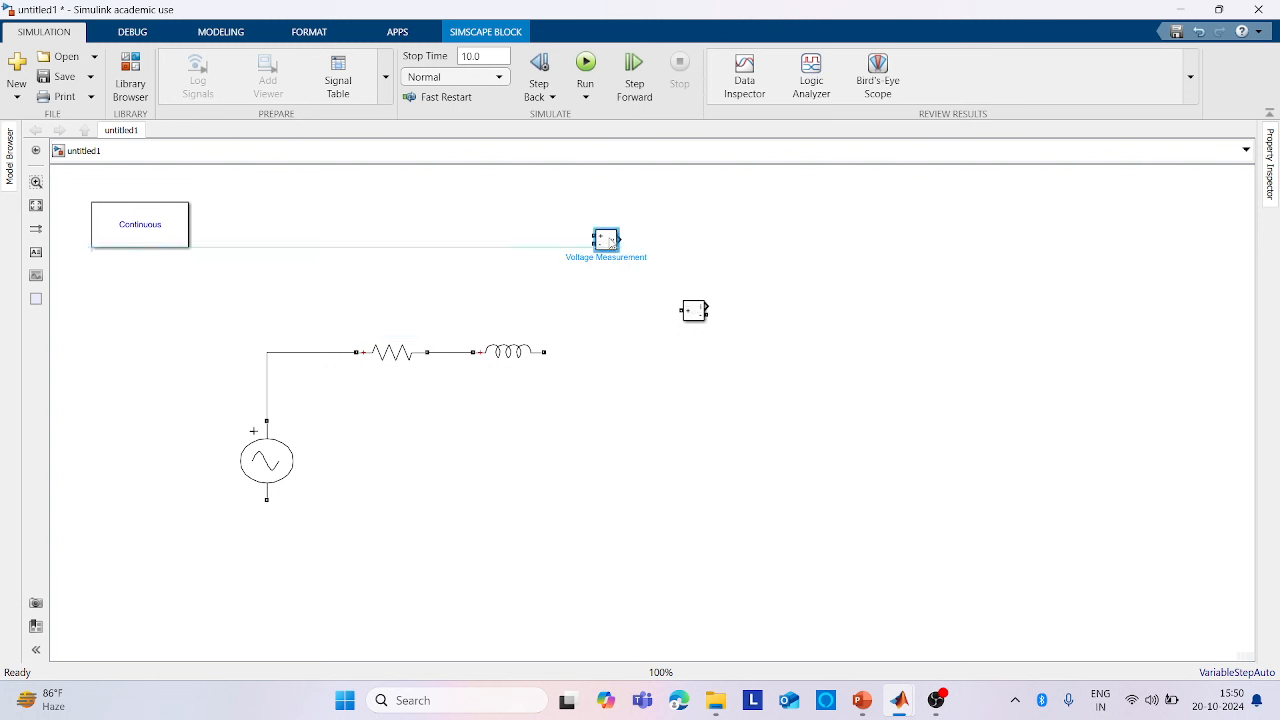
Place a copy of the inductor below and right of the original and rotate it clockwise to stand vertically
{"action": "left_click", "coordinate": [518, 367]}
{"action": "left_click", "coordinate": [517, 356]}
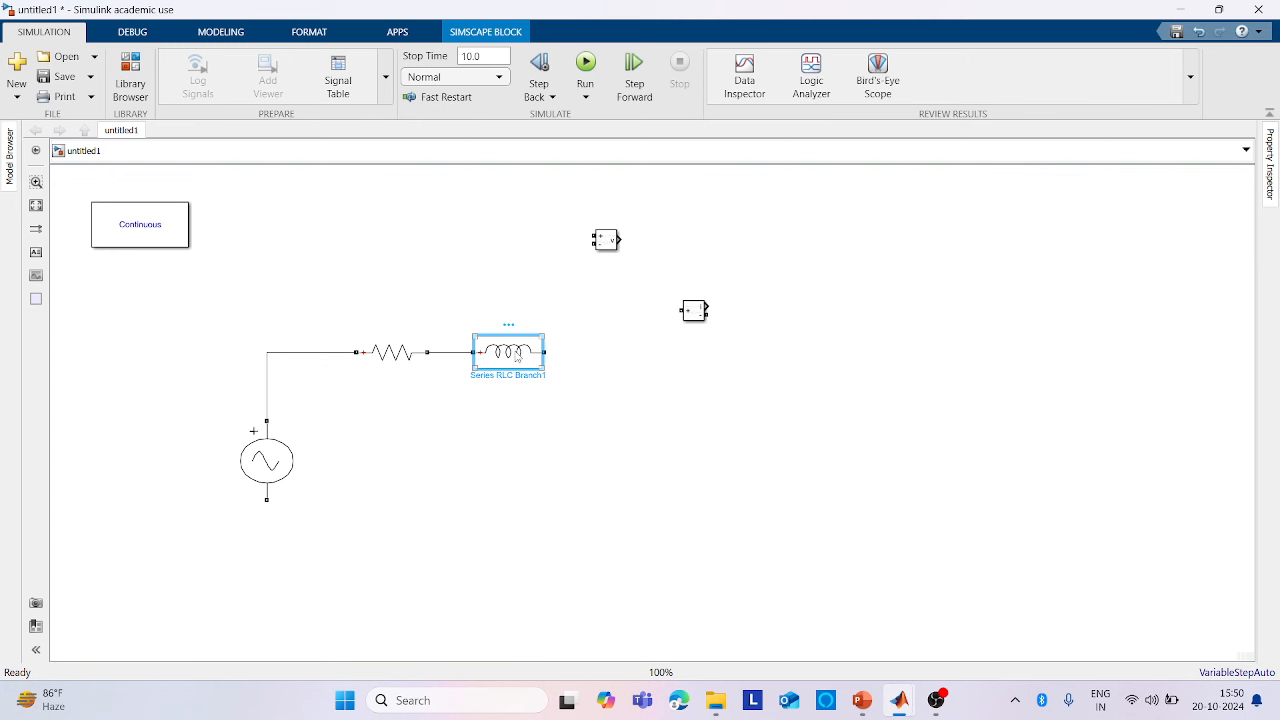
{"action": "left_click_drag", "start_coordinate": [517, 357], "coordinate": [628, 420]}
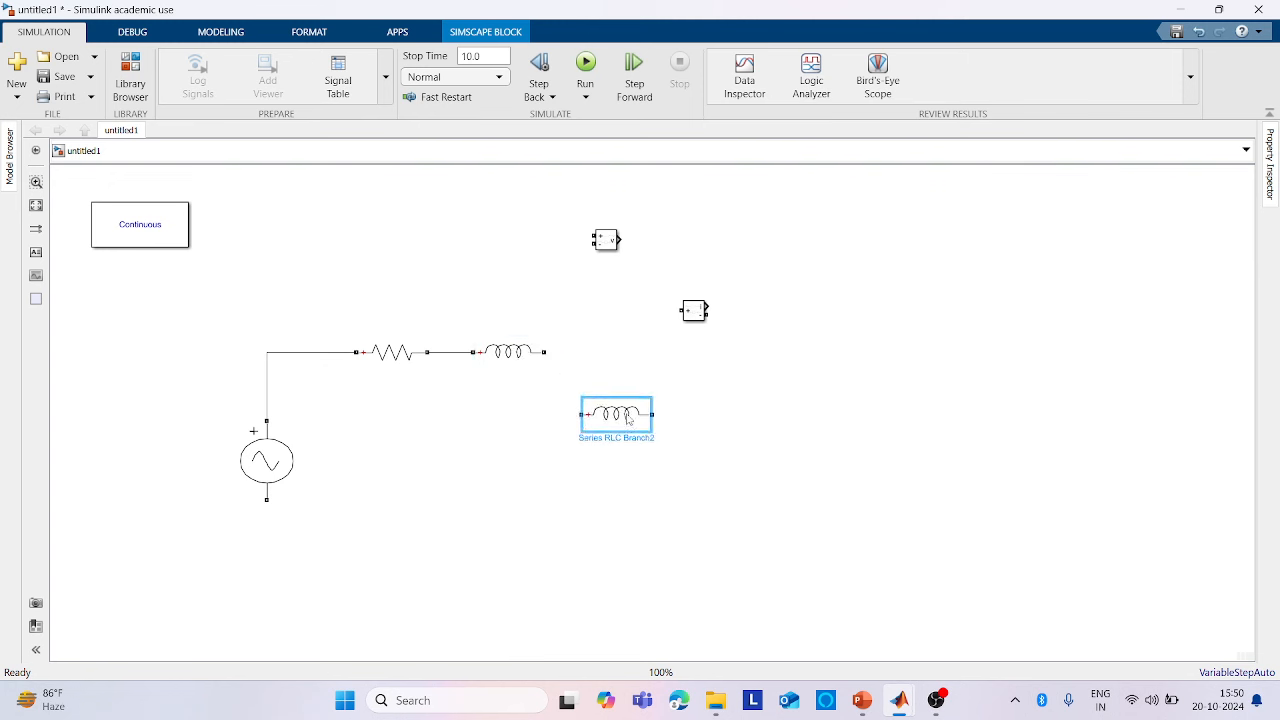
{"action": "right_click", "coordinate": [628, 418]}
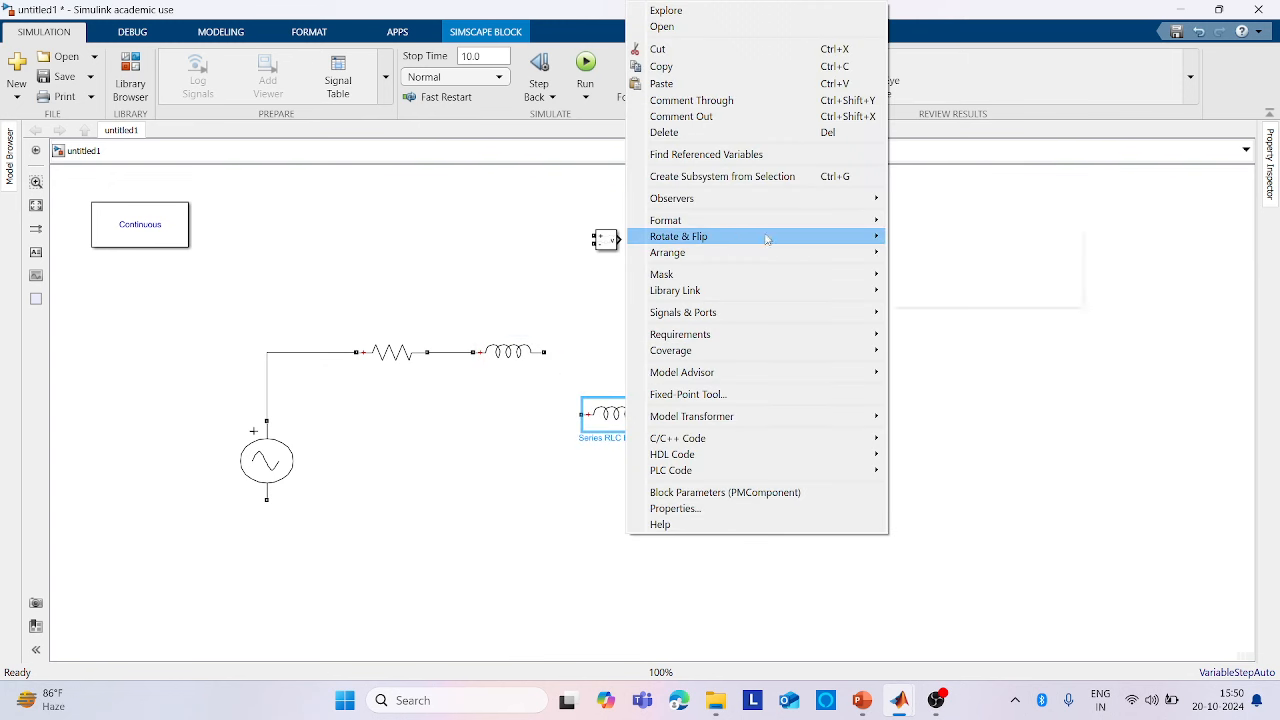
{"action": "mouse_move", "coordinate": [766, 236]}
{"action": "left_click", "coordinate": [903, 241]}
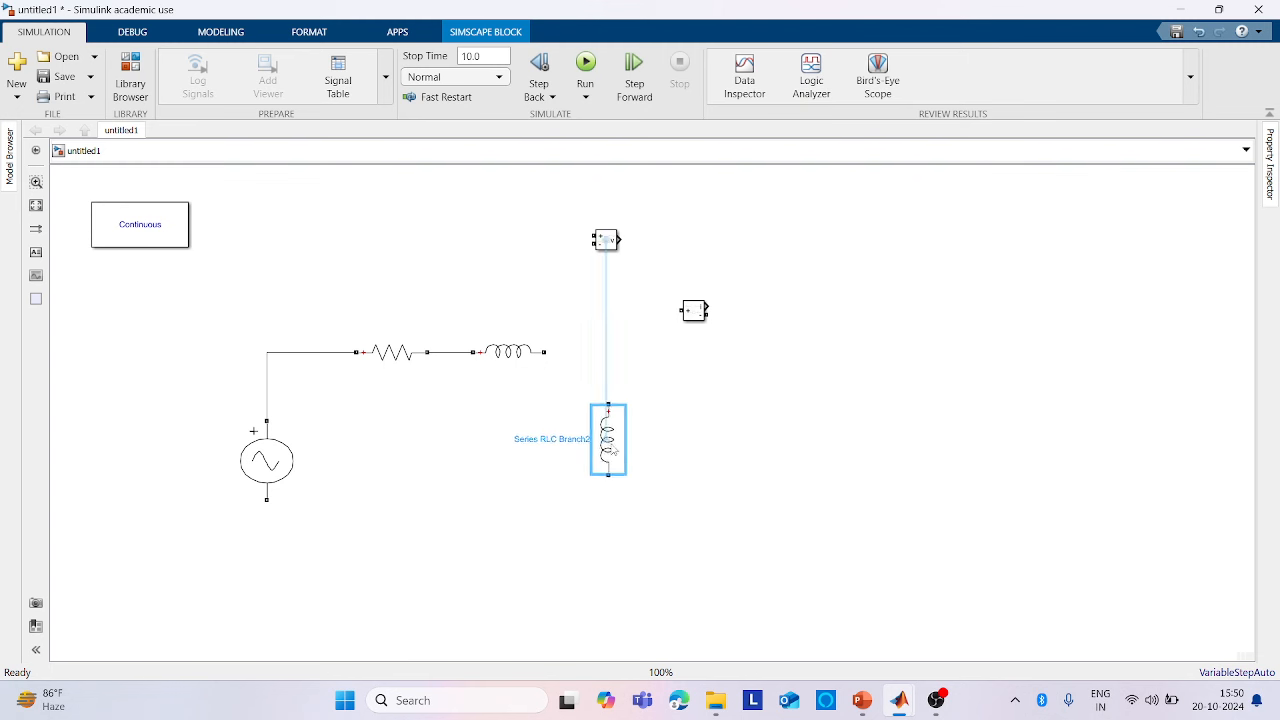
Change the vertical branch to branch type C with a capacitance of 100e-6 F
{"action": "double_click", "coordinate": [614, 450]}
{"action": "left_click", "coordinate": [773, 425]}
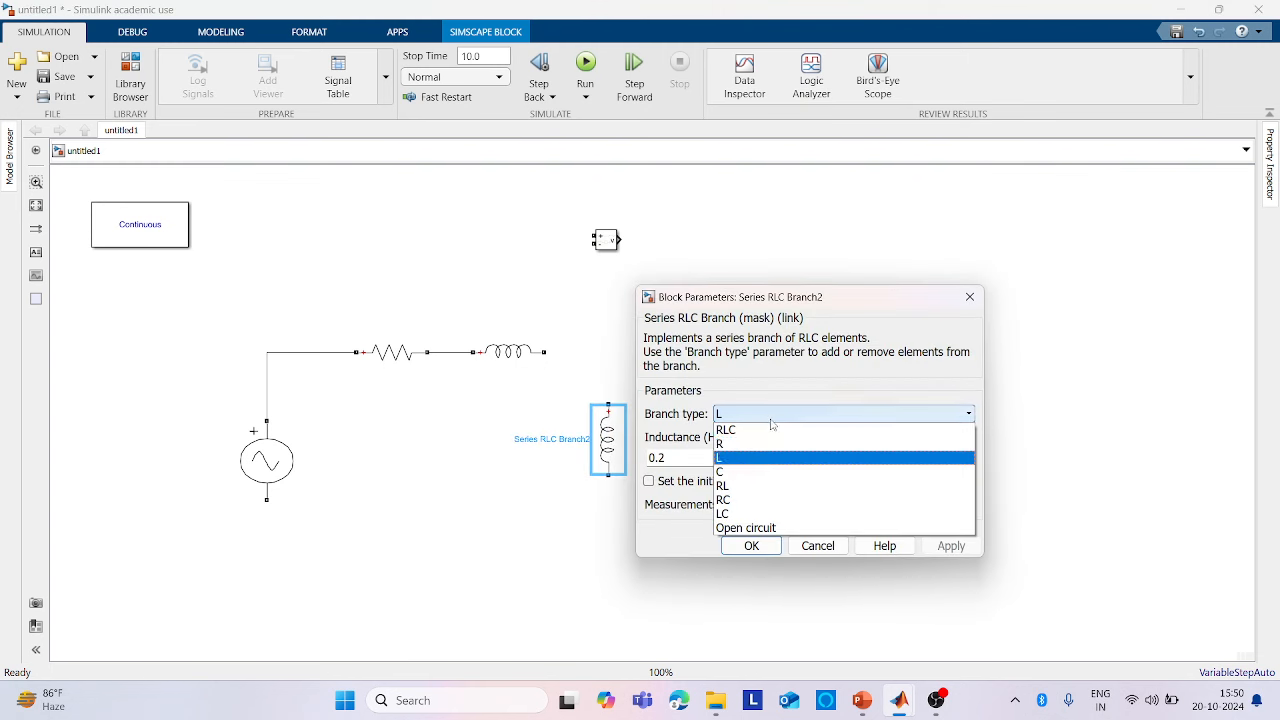
{"action": "left_click", "coordinate": [735, 468]}
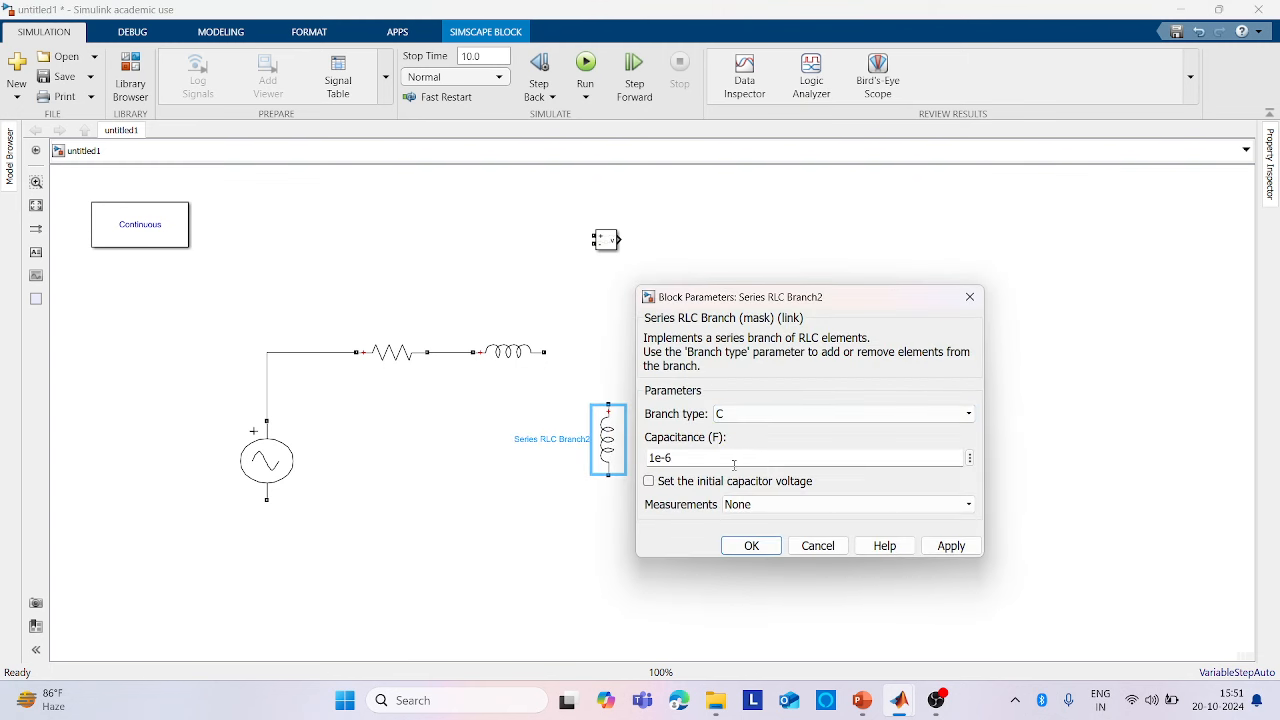
{"action": "double_click", "coordinate": [660, 457]}
{"action": "left_click", "coordinate": [652, 457]}
{"action": "type", "text": "00"}
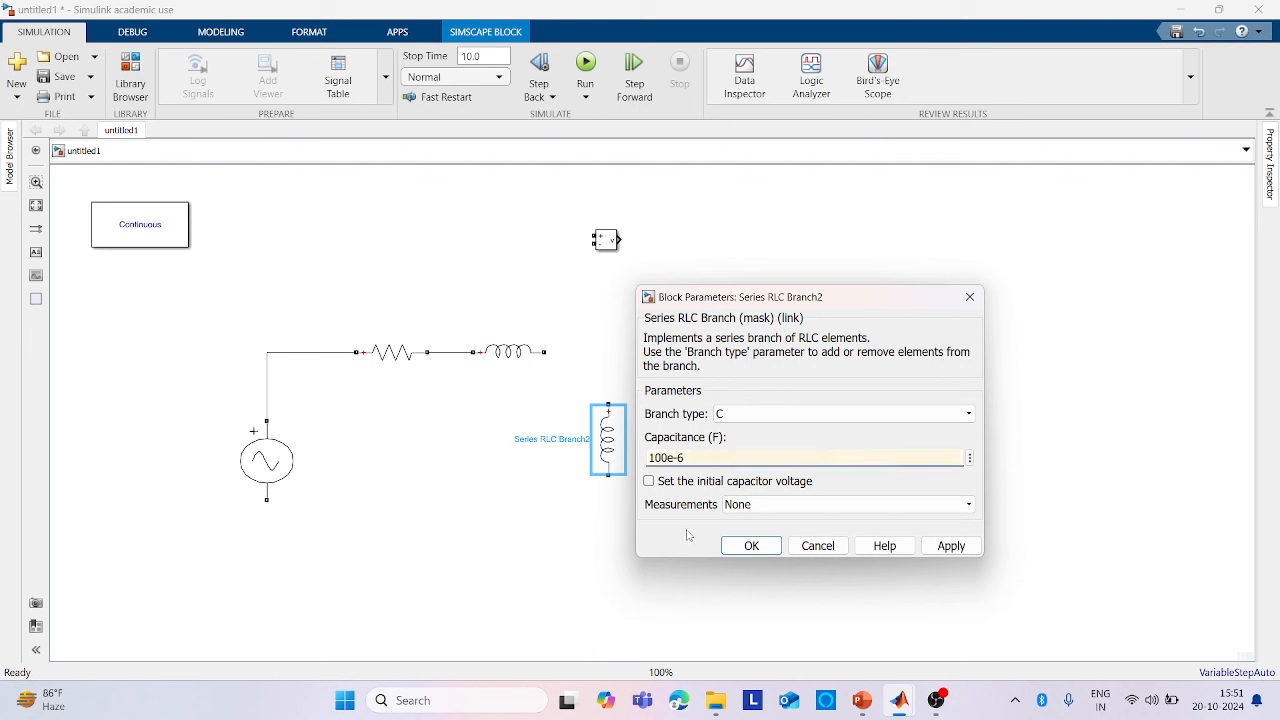
{"action": "left_click", "coordinate": [951, 545]}
{"action": "left_click", "coordinate": [750, 545]}
Shift the capacitor slightly right, then rotate the Current Measurement block clockwise and attach it directly beneath the capacitor
{"action": "left_click_drag", "start_coordinate": [611, 441], "coordinate": [632, 437]}
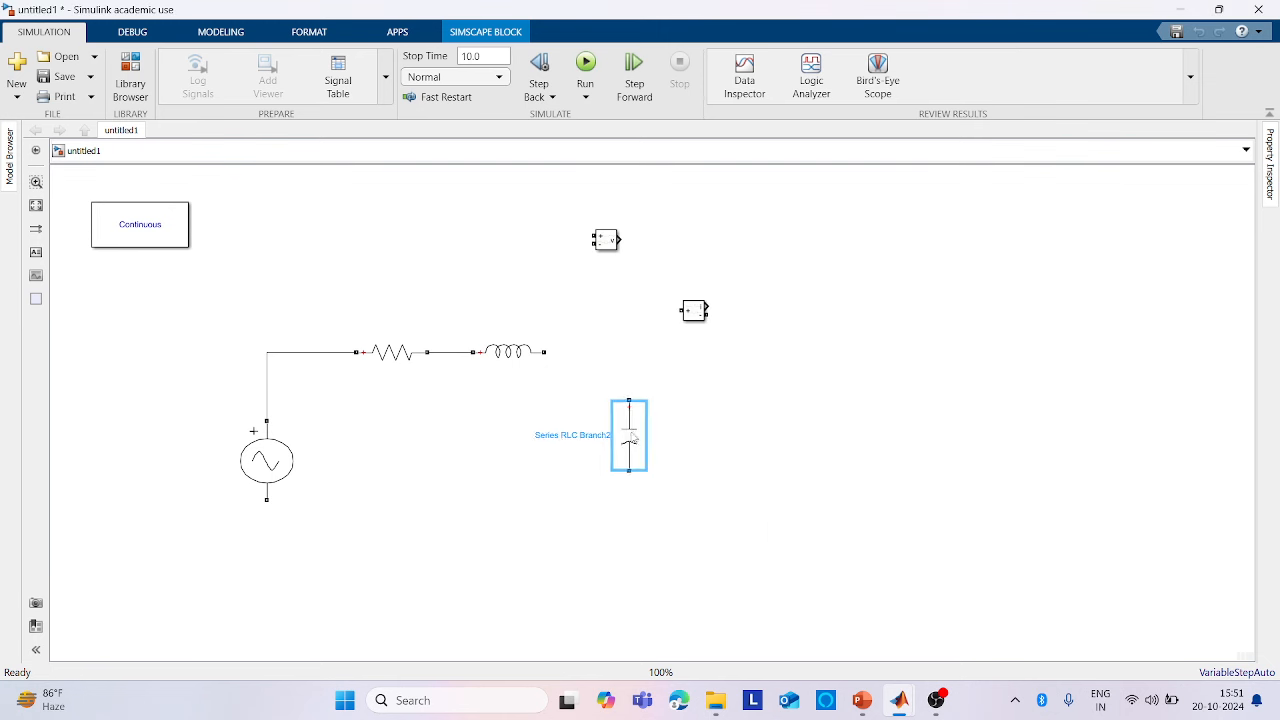
{"action": "left_click_drag", "start_coordinate": [694, 311], "coordinate": [760, 402]}
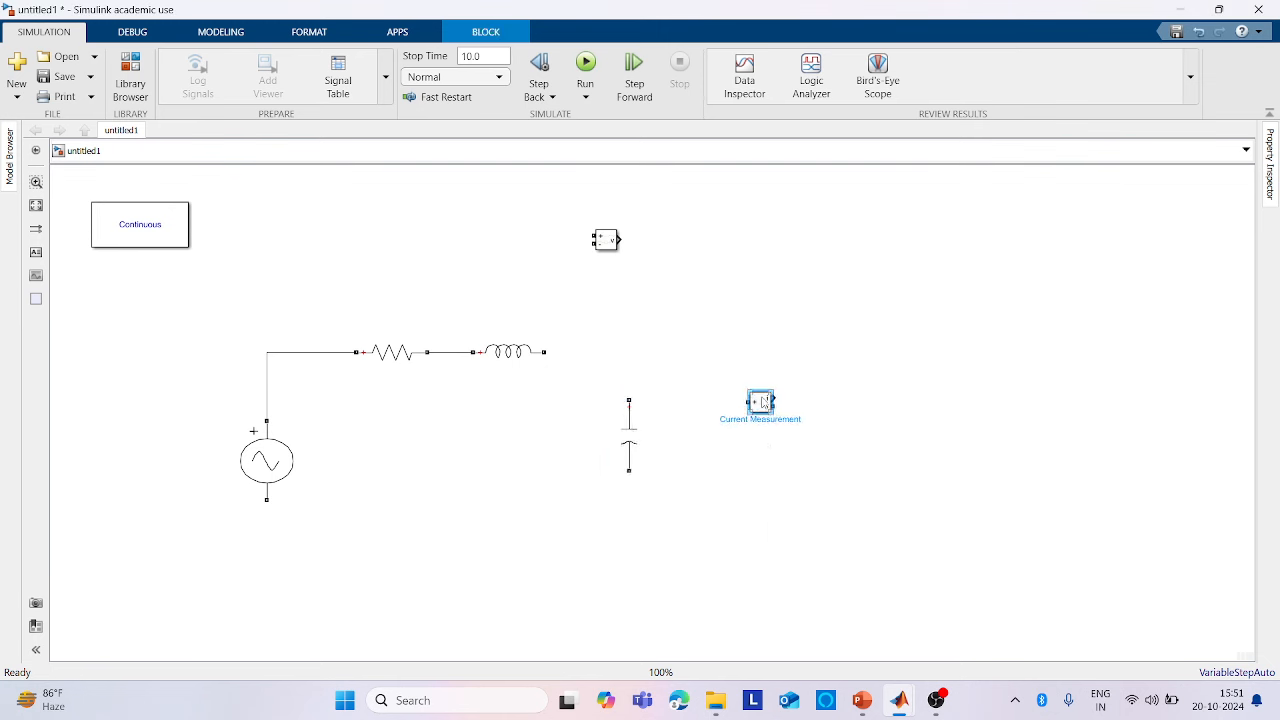
{"action": "right_click", "coordinate": [762, 401]}
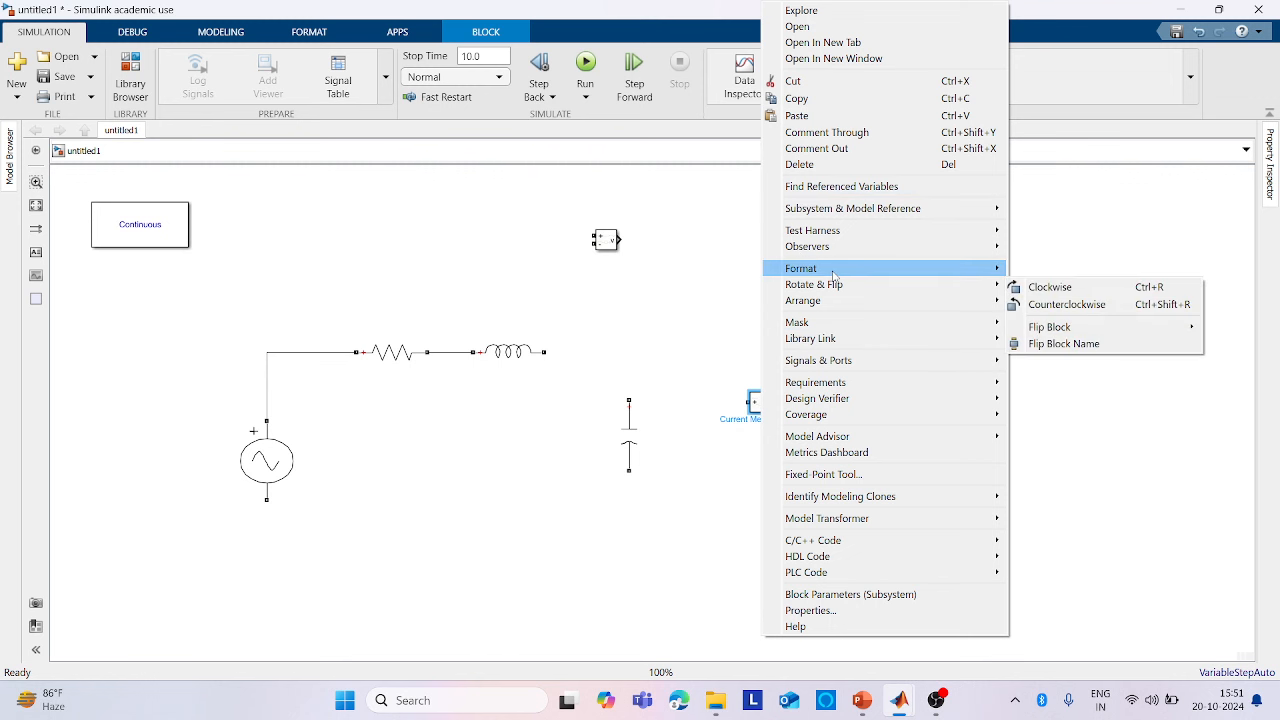
{"action": "left_click", "coordinate": [1049, 287]}
{"action": "left_click_drag", "start_coordinate": [762, 400], "coordinate": [629, 512]}
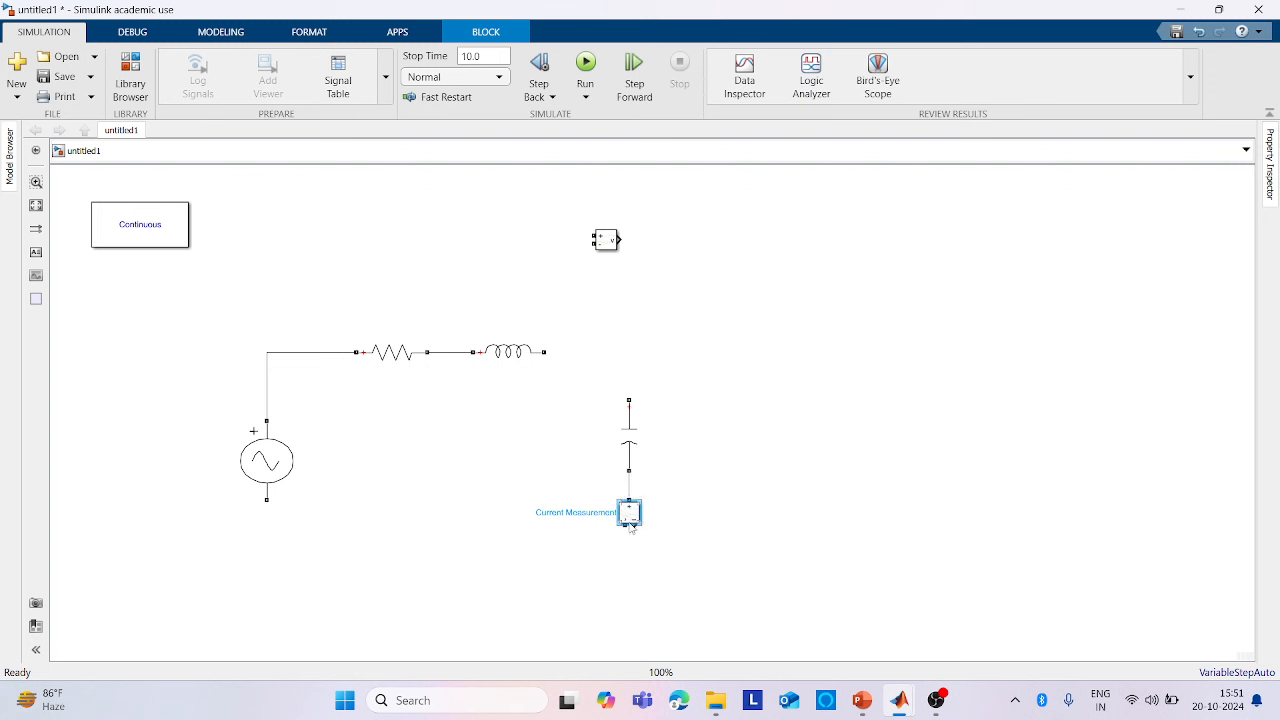
Close the series loop from the inductor through the capacitor and Current Measurement to the source, and connect the Voltage Measurement across the source
{"action": "left_click_drag", "start_coordinate": [624, 525], "coordinate": [266, 499]}
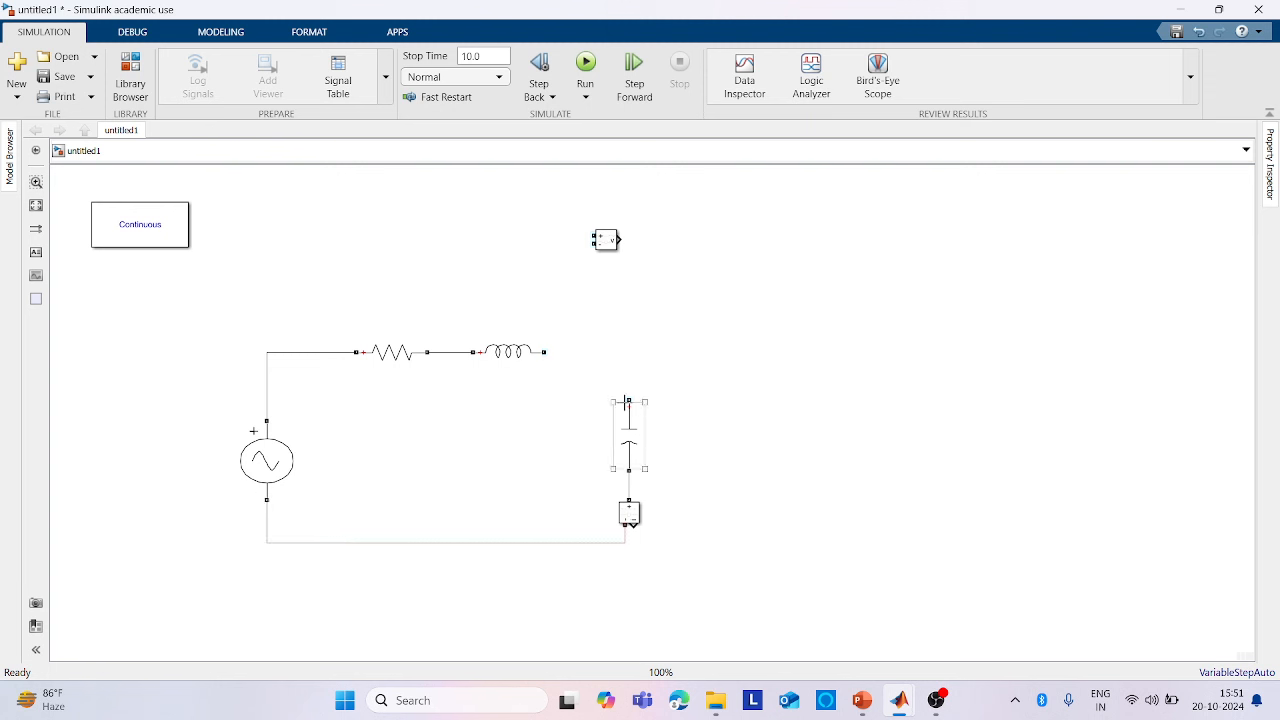
{"action": "left_click_drag", "start_coordinate": [630, 402], "coordinate": [546, 352]}
{"action": "left_click_drag", "start_coordinate": [609, 243], "coordinate": [322, 352]}
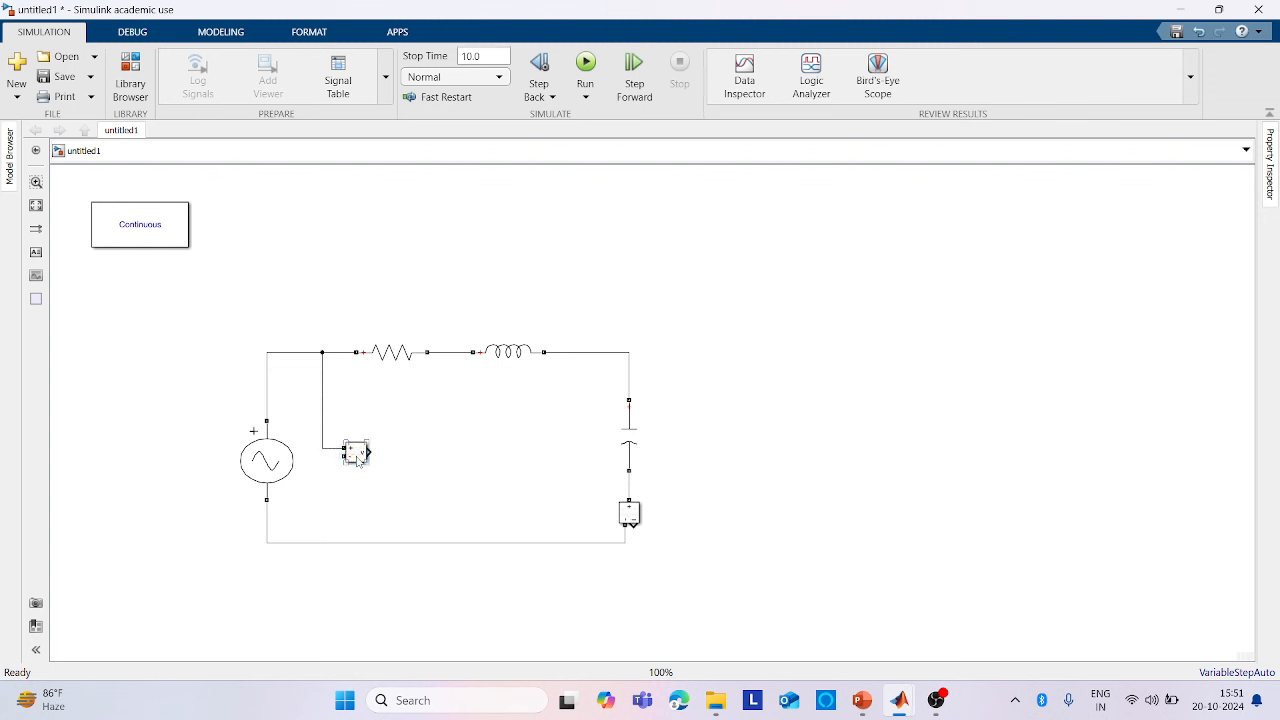
{"action": "mouse_move", "coordinate": [344, 457]}
{"action": "left_mouse_down"}
{"action": "mouse_move", "coordinate": [317, 514]}
{"action": "mouse_move", "coordinate": [323, 541]}
{"action": "left_mouse_up"}
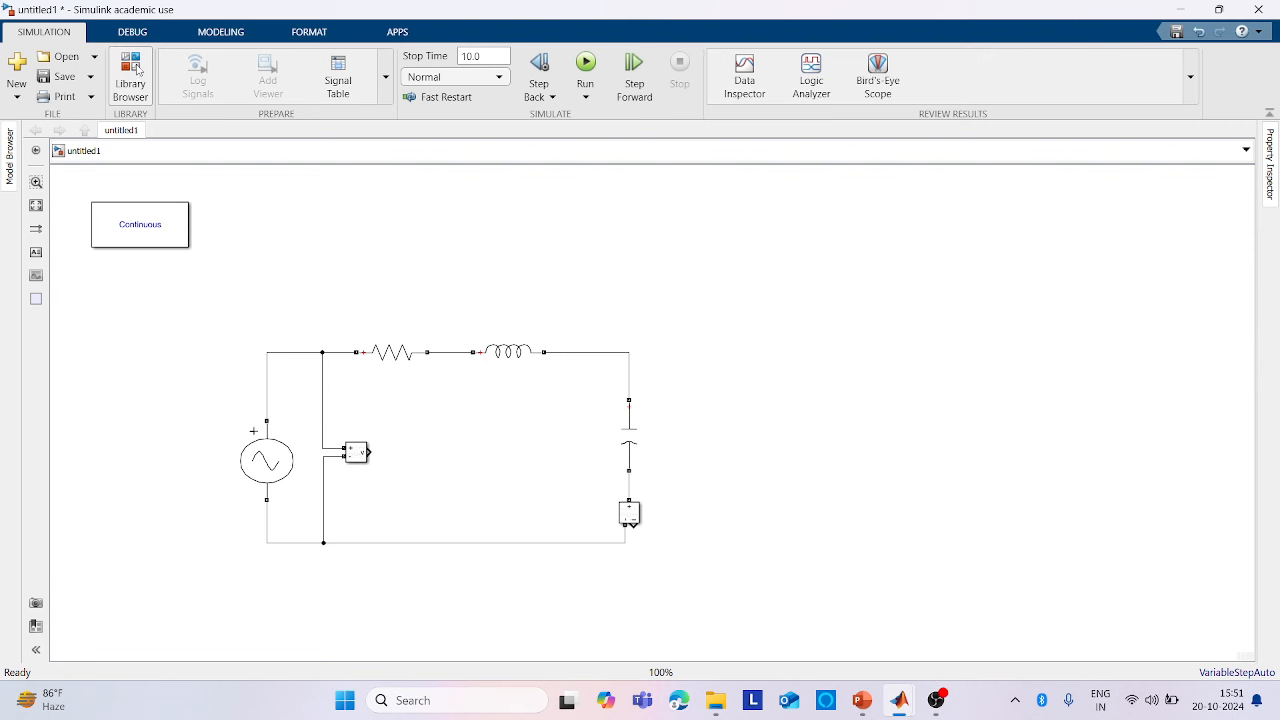
Add a Scope block and a Gain block from the Simulink Commonly Used Blocks library to the model
{"action": "left_click", "coordinate": [131, 75]}
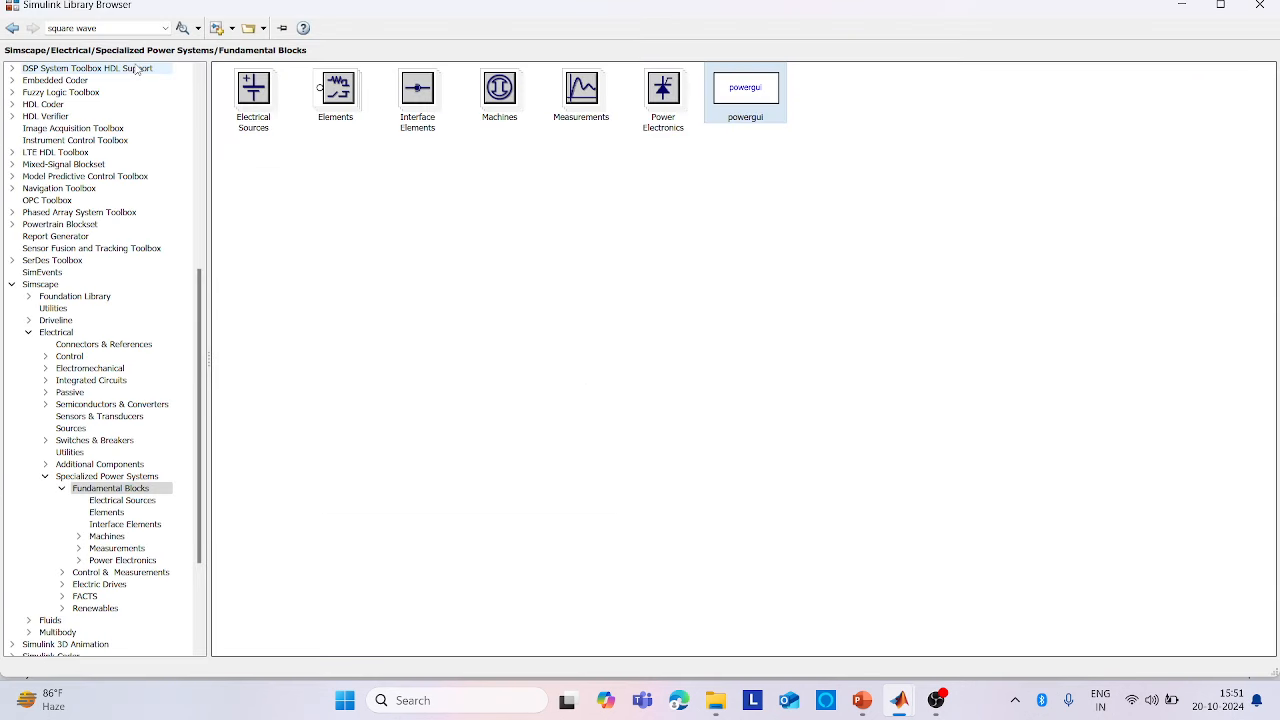
{"action": "scroll", "coordinate": [148, 225], "scroll_direction": "up", "scroll_amount": 10}
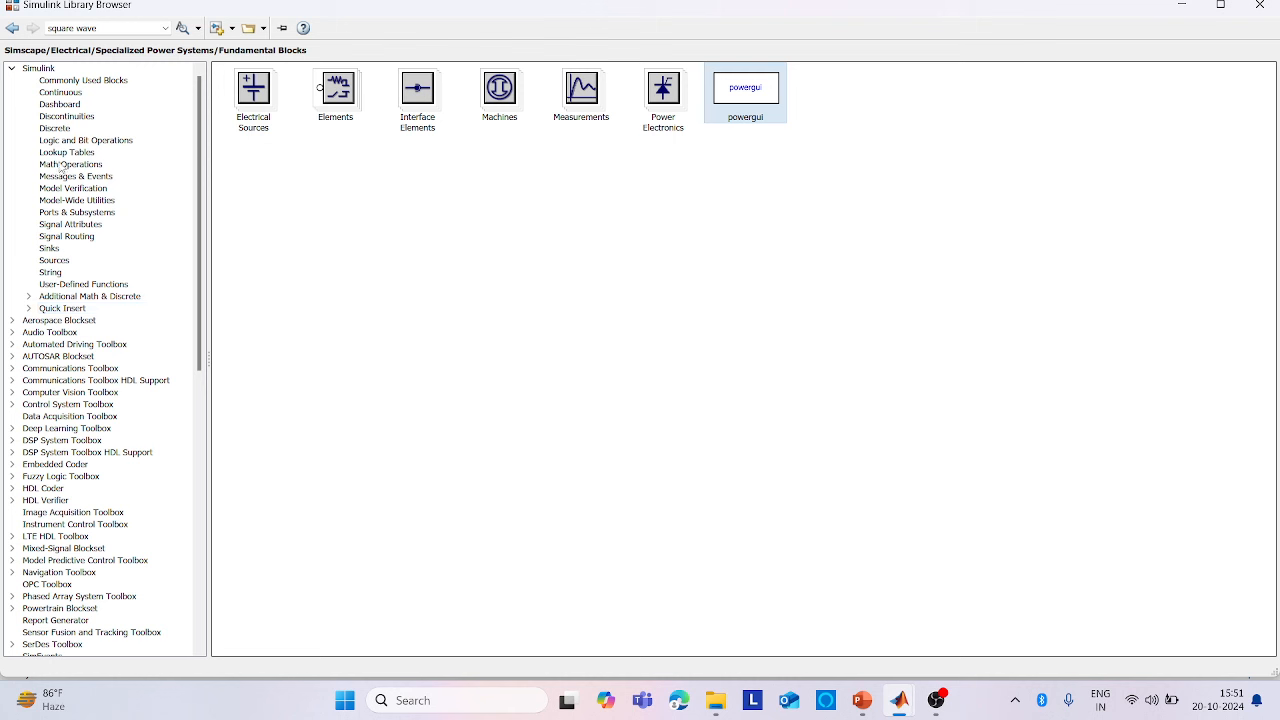
{"action": "left_click", "coordinate": [72, 81]}
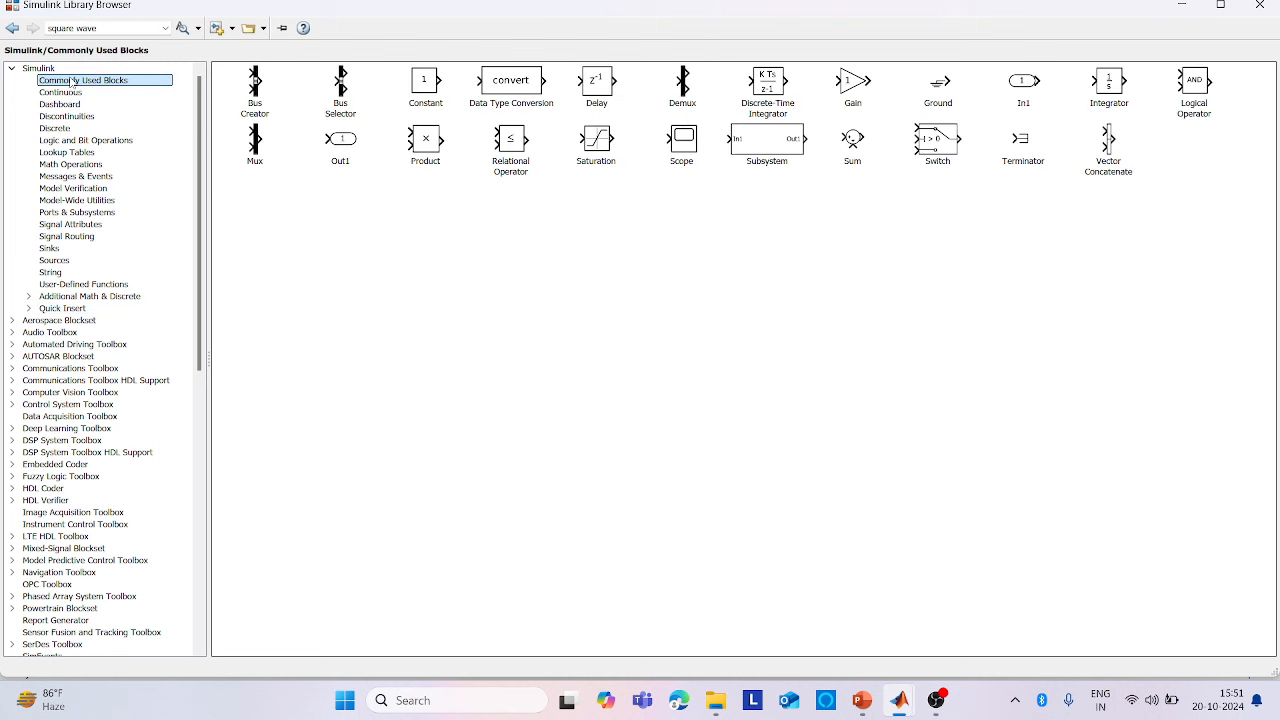
{"action": "left_click", "coordinate": [689, 152]}
{"action": "right_click", "coordinate": [689, 150]}
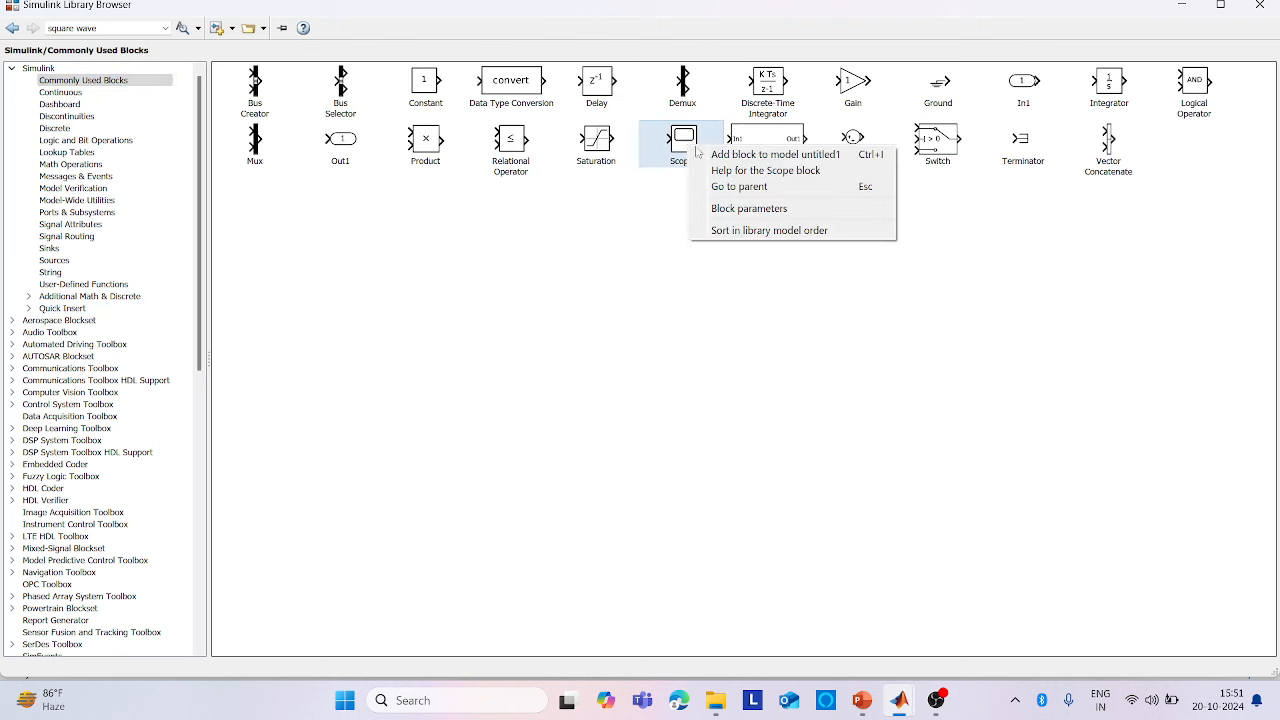
{"action": "left_click", "coordinate": [772, 156]}
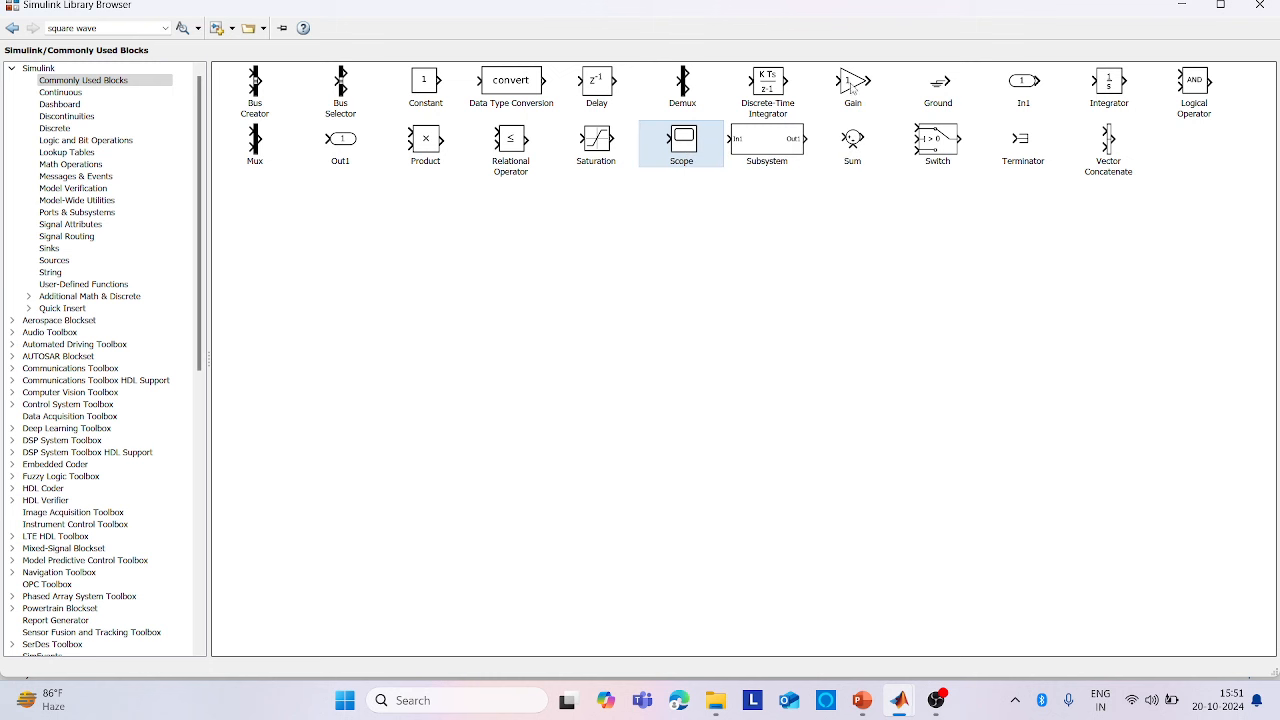
{"action": "right_click", "coordinate": [850, 86]}
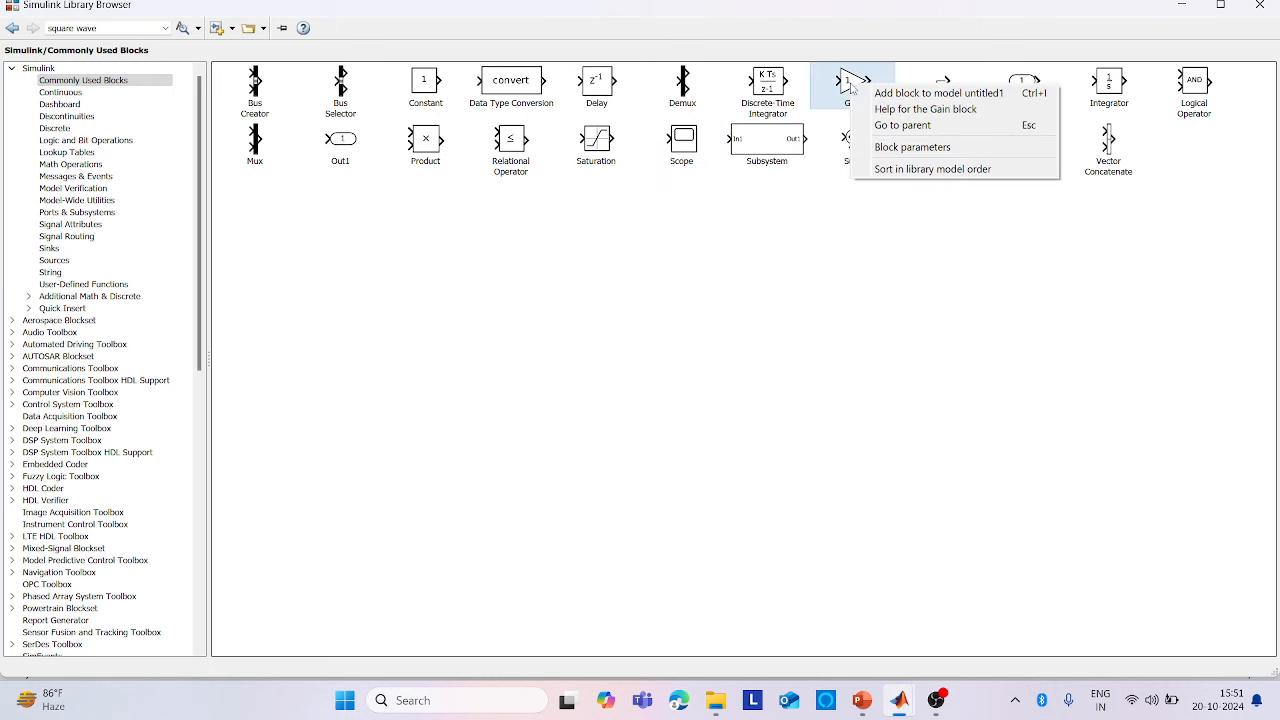
{"action": "left_click", "coordinate": [903, 94]}
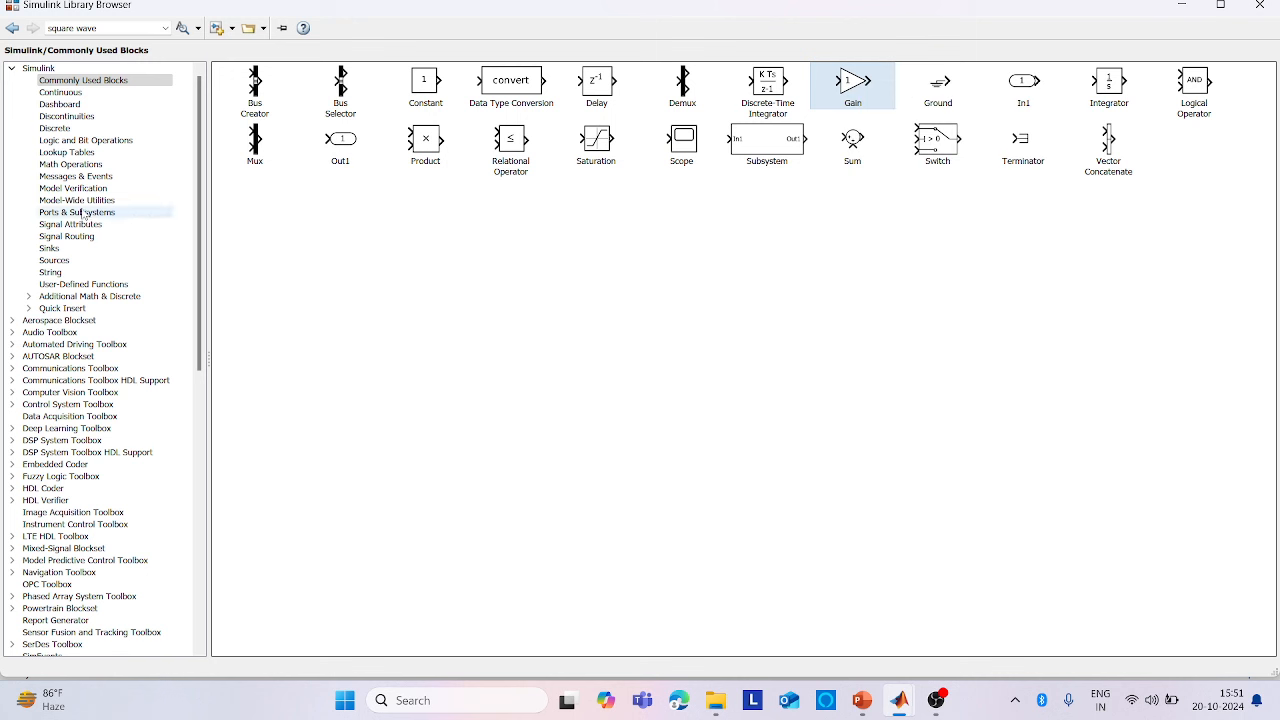
Add a From block and a Goto block from the Simulink Signal Routing library to the model
{"action": "left_click", "coordinate": [66, 236]}
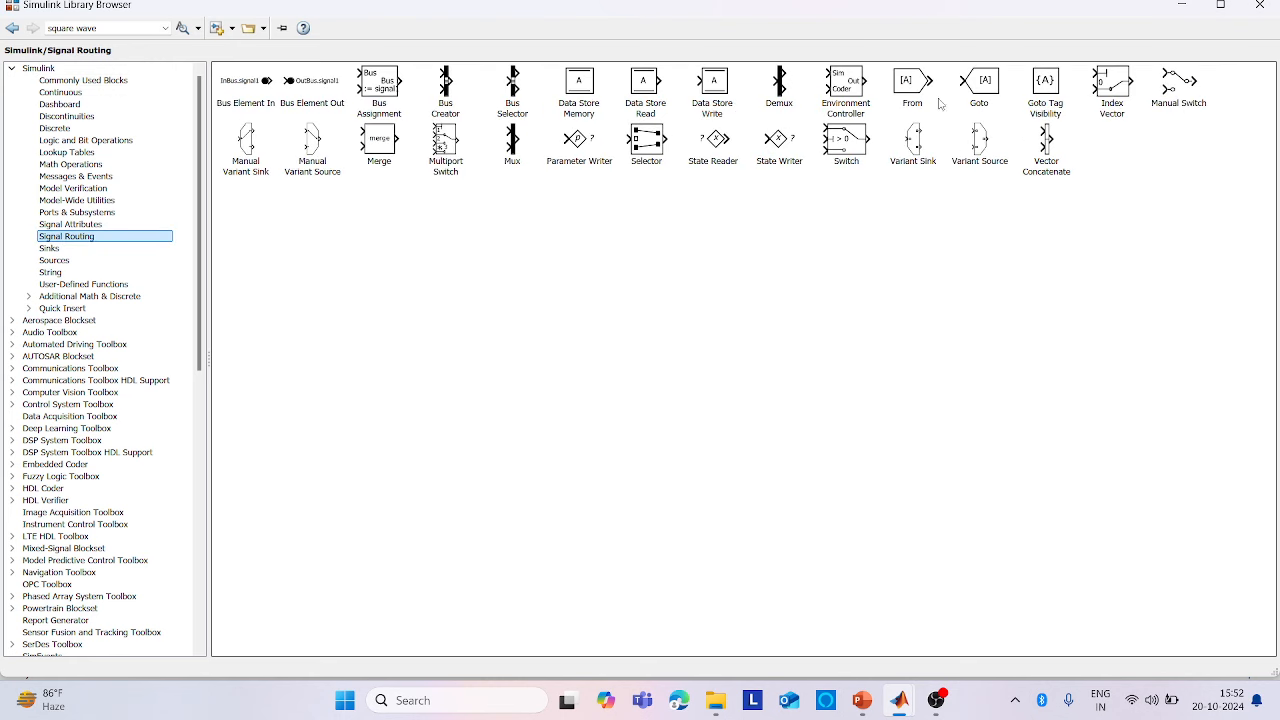
{"action": "left_click", "coordinate": [903, 92]}
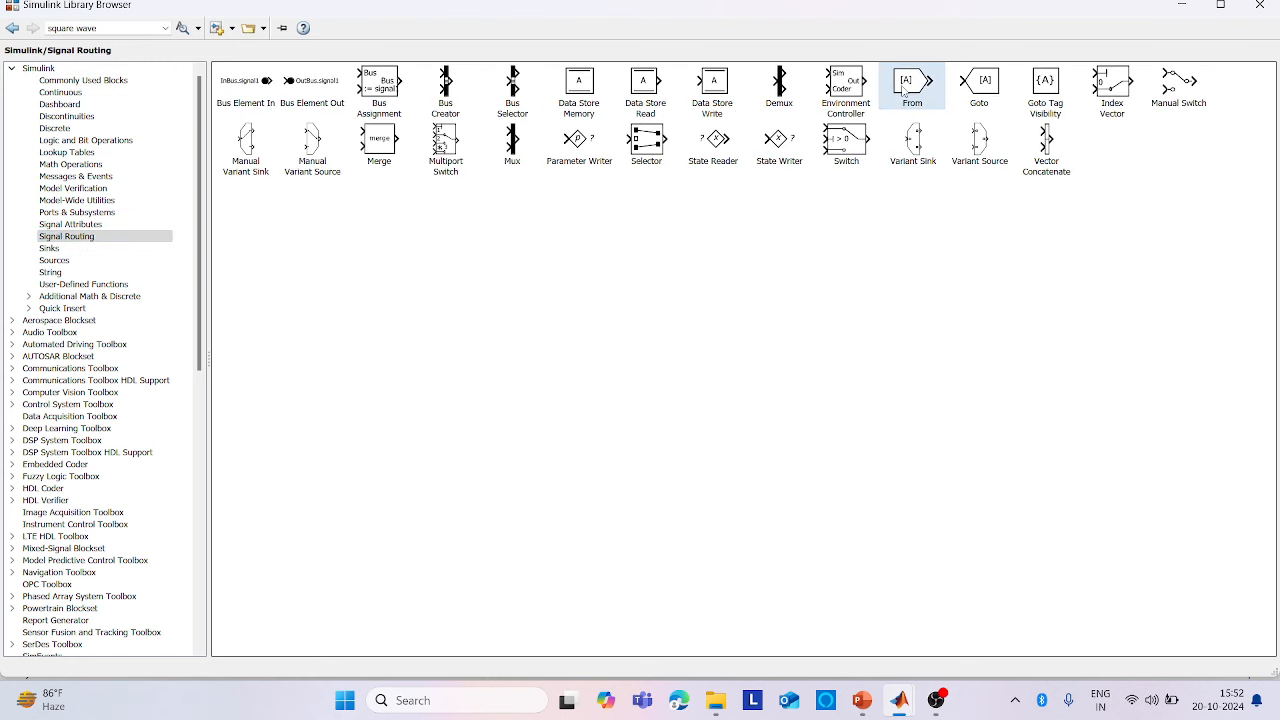
{"action": "right_click", "coordinate": [903, 92]}
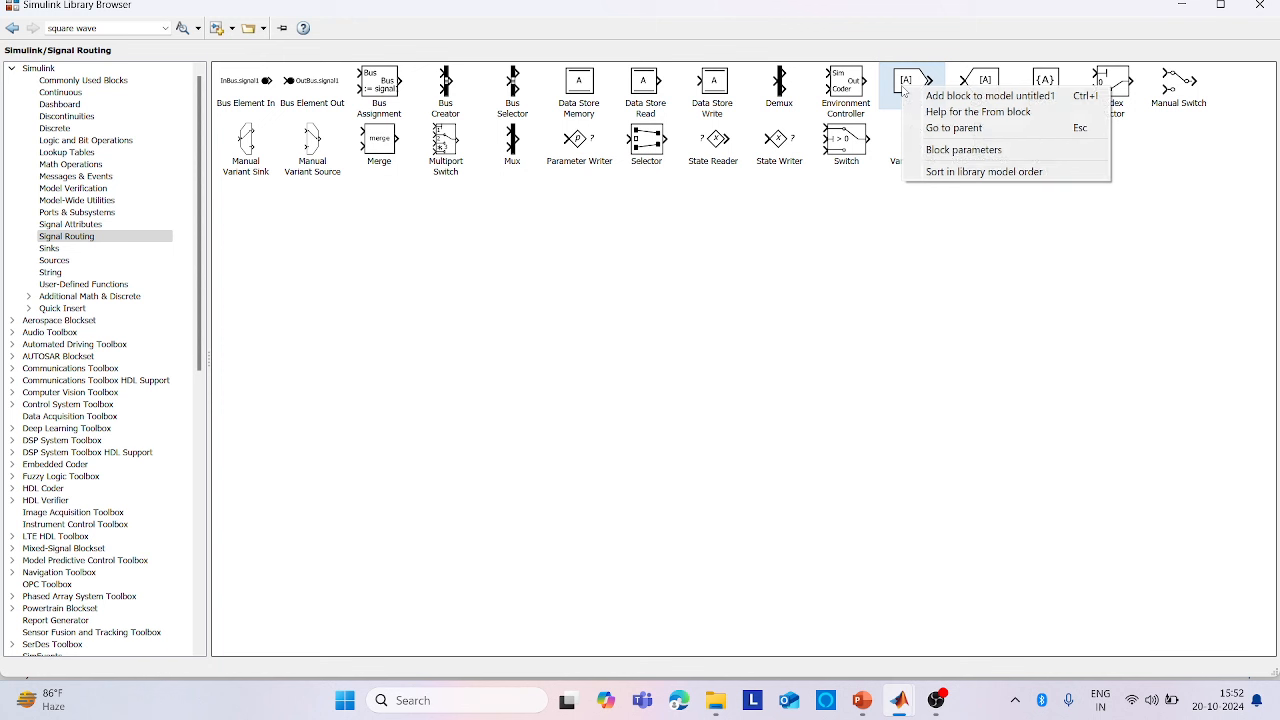
{"action": "left_click", "coordinate": [1003, 97]}
{"action": "left_click", "coordinate": [995, 96]}
{"action": "right_click", "coordinate": [995, 96]}
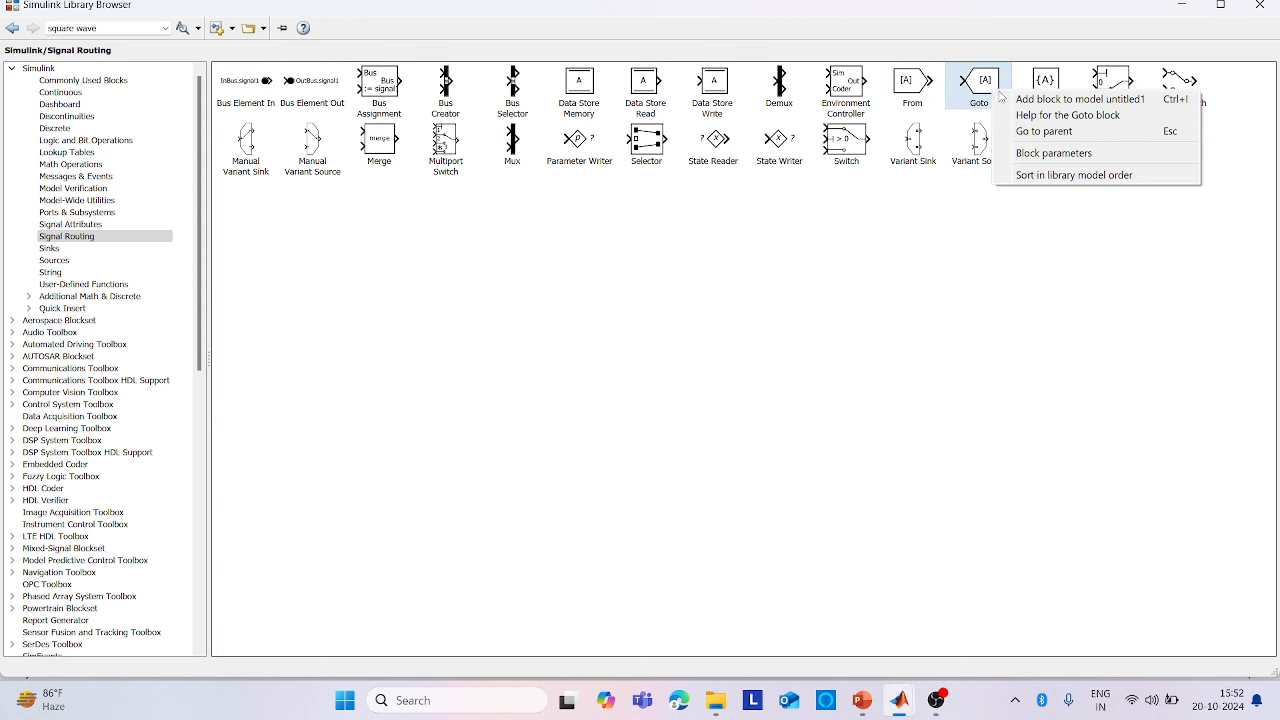
{"action": "left_click", "coordinate": [1025, 101]}
Return to the model canvas and spread the stacked Goto, From, Gain and Scope blocks over the empty area around the circuit
{"action": "mouse_move", "coordinate": [918, 708]}
{"action": "left_click", "coordinate": [1170, 628]}
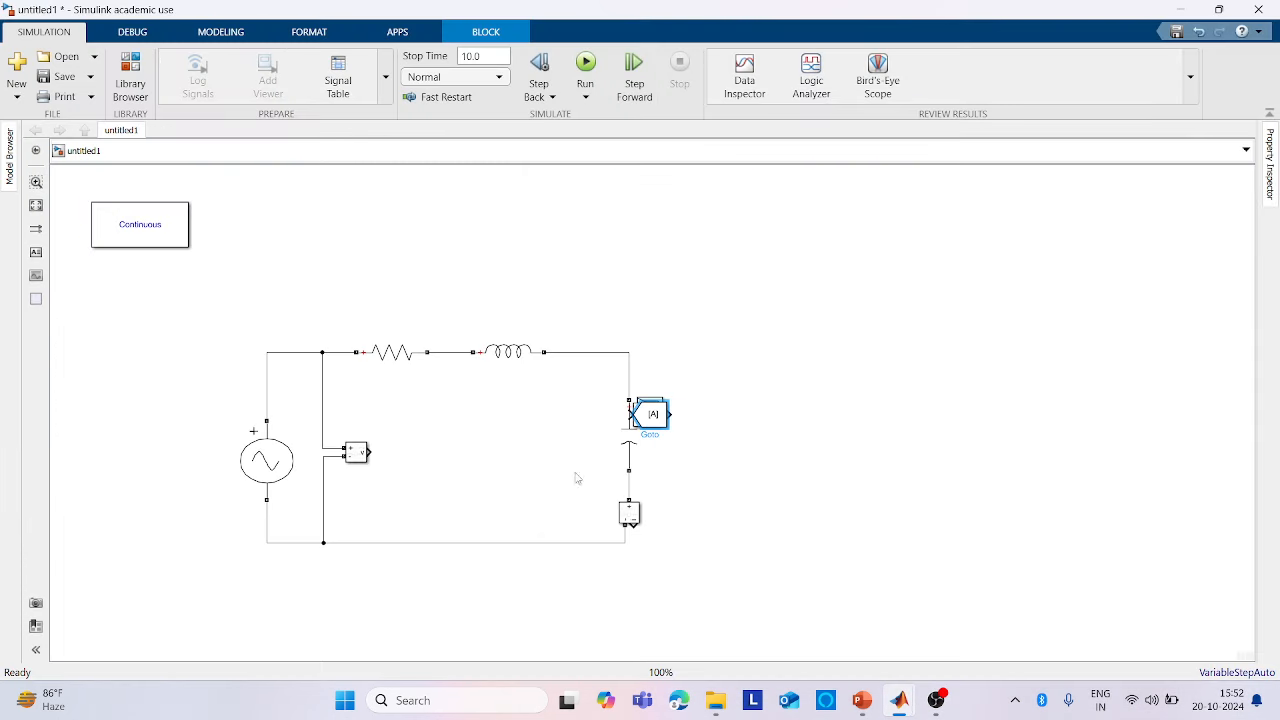
{"action": "left_click_drag", "start_coordinate": [660, 422], "coordinate": [772, 302]}
{"action": "left_click_drag", "start_coordinate": [648, 413], "coordinate": [670, 266]}
{"action": "left_click_drag", "start_coordinate": [652, 412], "coordinate": [880, 386]}
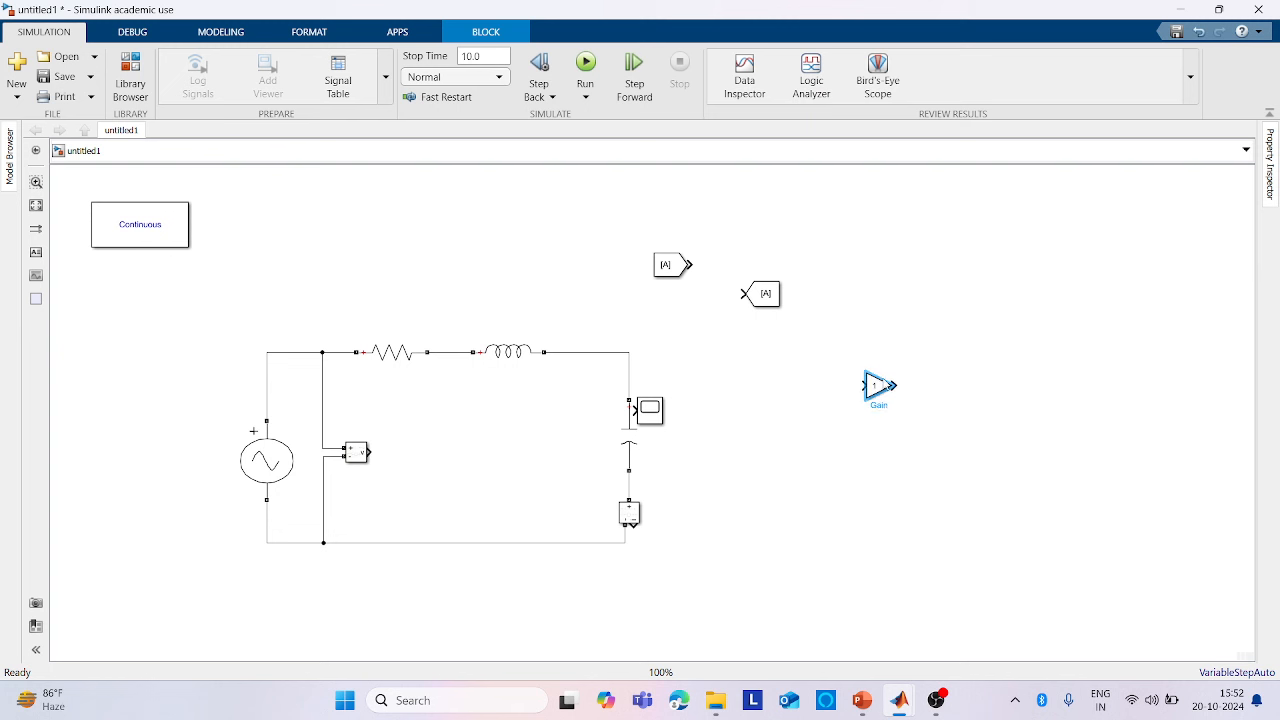
{"action": "left_click_drag", "start_coordinate": [655, 415], "coordinate": [828, 458]}
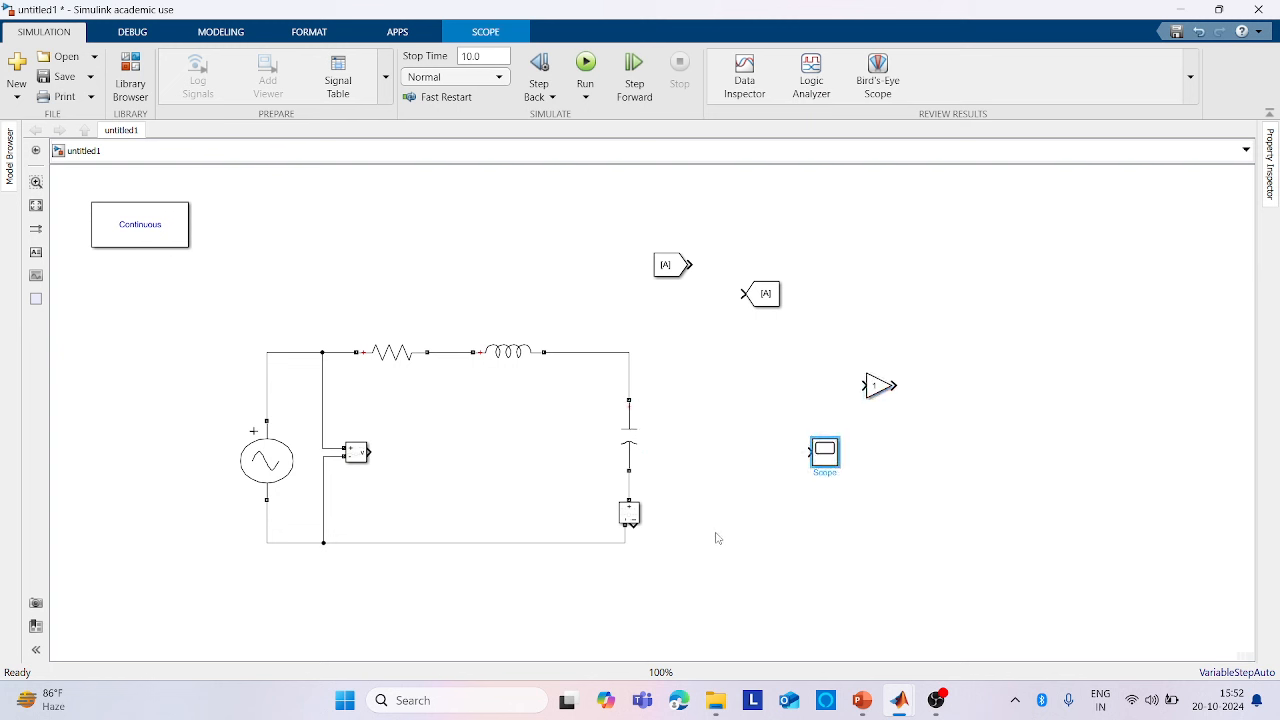
Place the Goto block beside the Voltage Measurement block, connected to its output
{"action": "left_click", "coordinate": [775, 294]}
{"action": "left_click_drag", "start_coordinate": [775, 298], "coordinate": [421, 465]}
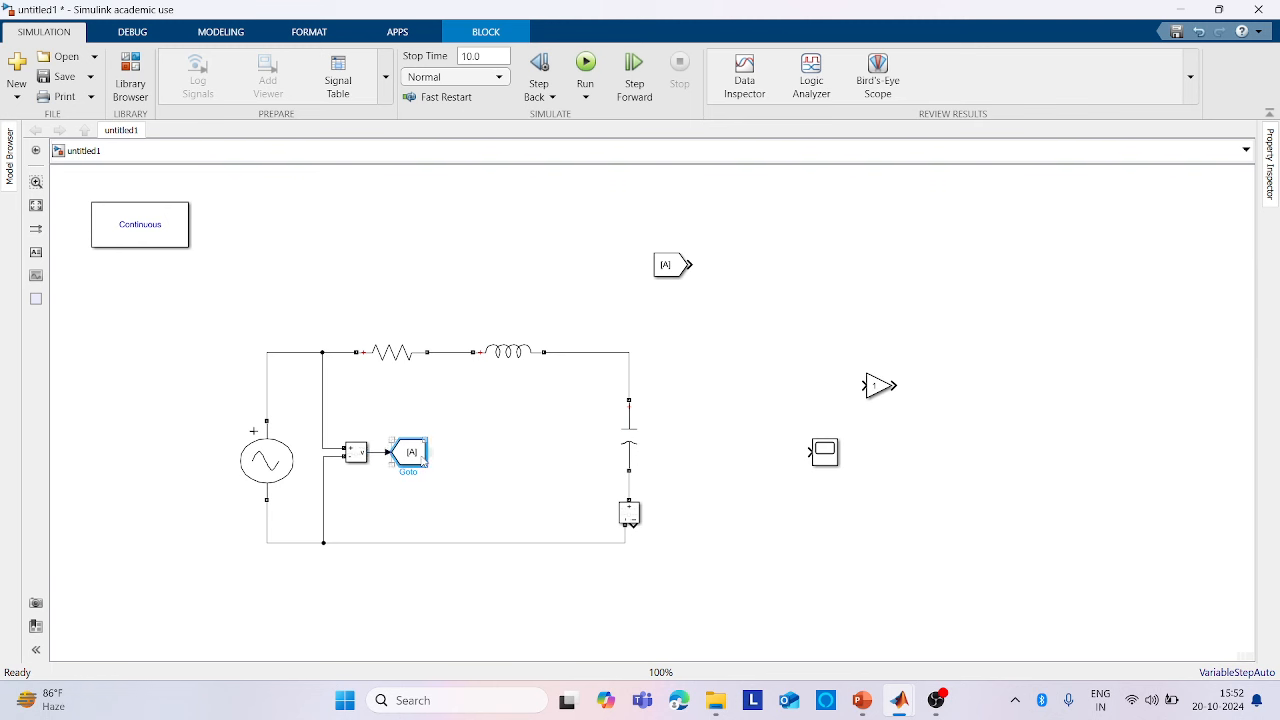
Set the tag of the Goto block at the Voltage Measurement output to V
{"action": "double_click", "coordinate": [420, 458]}
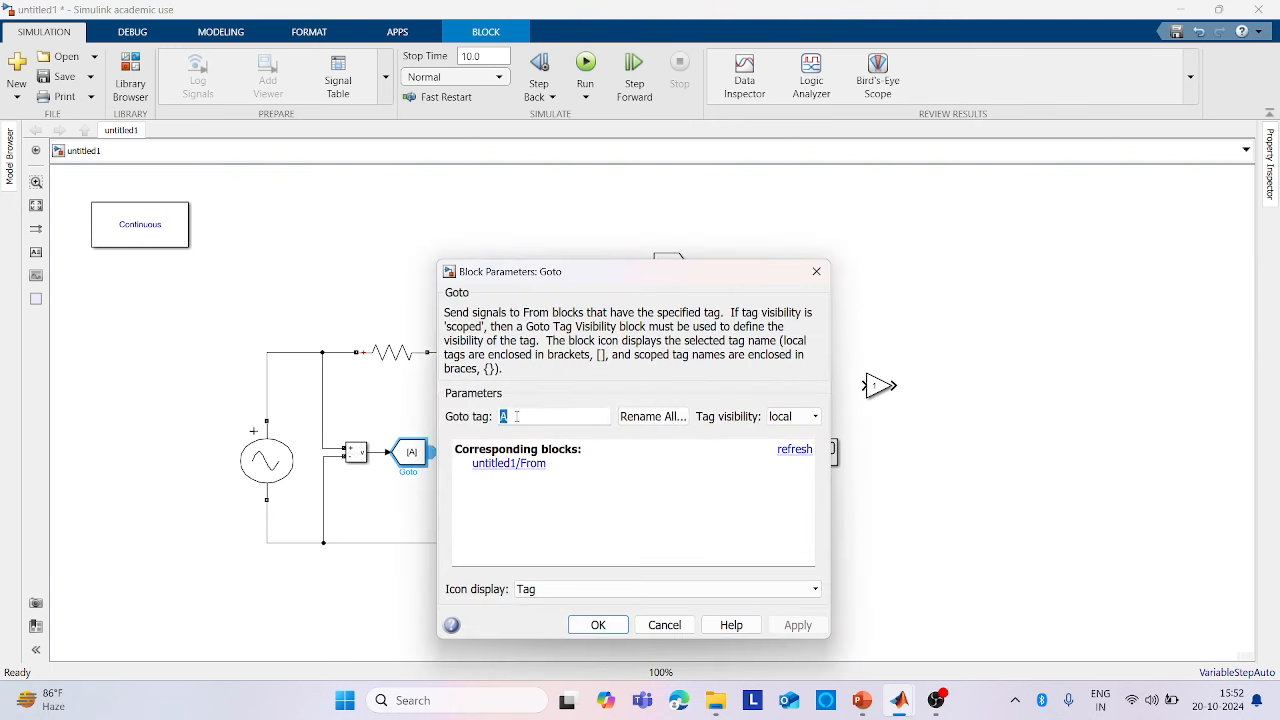
{"action": "type", "text": "V"}
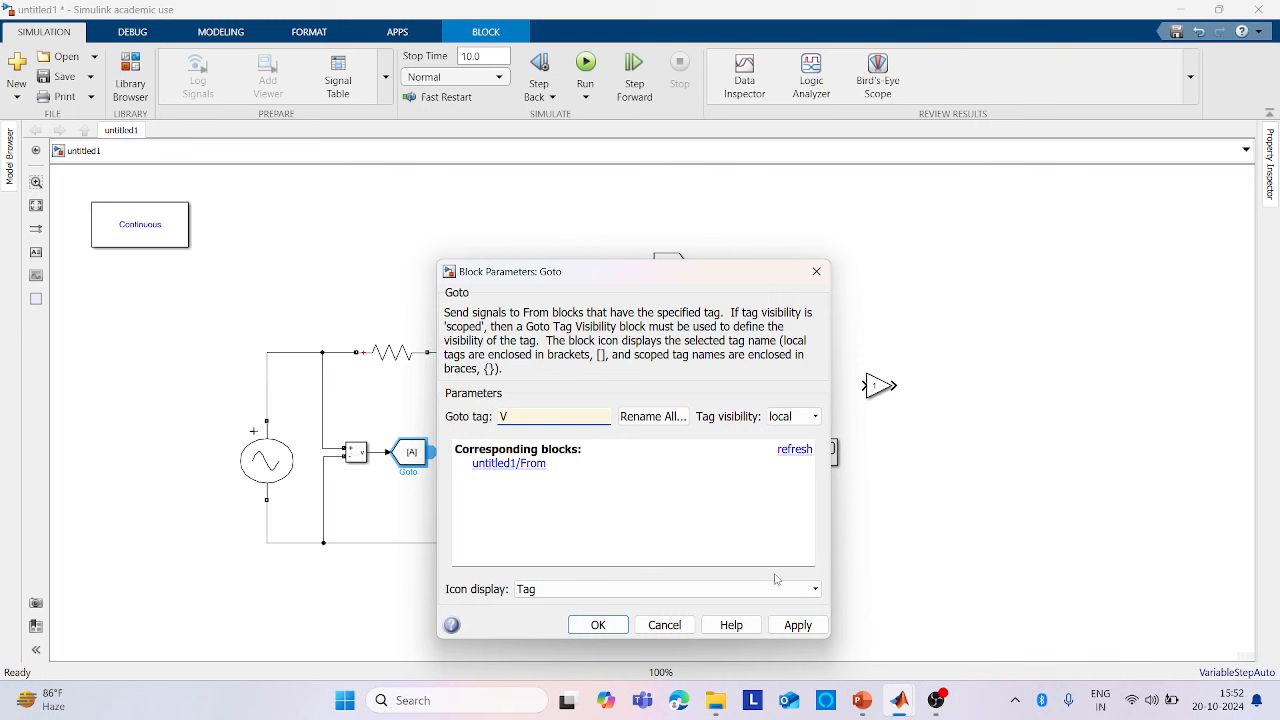
{"action": "left_click", "coordinate": [793, 625]}
{"action": "left_click", "coordinate": [605, 627]}
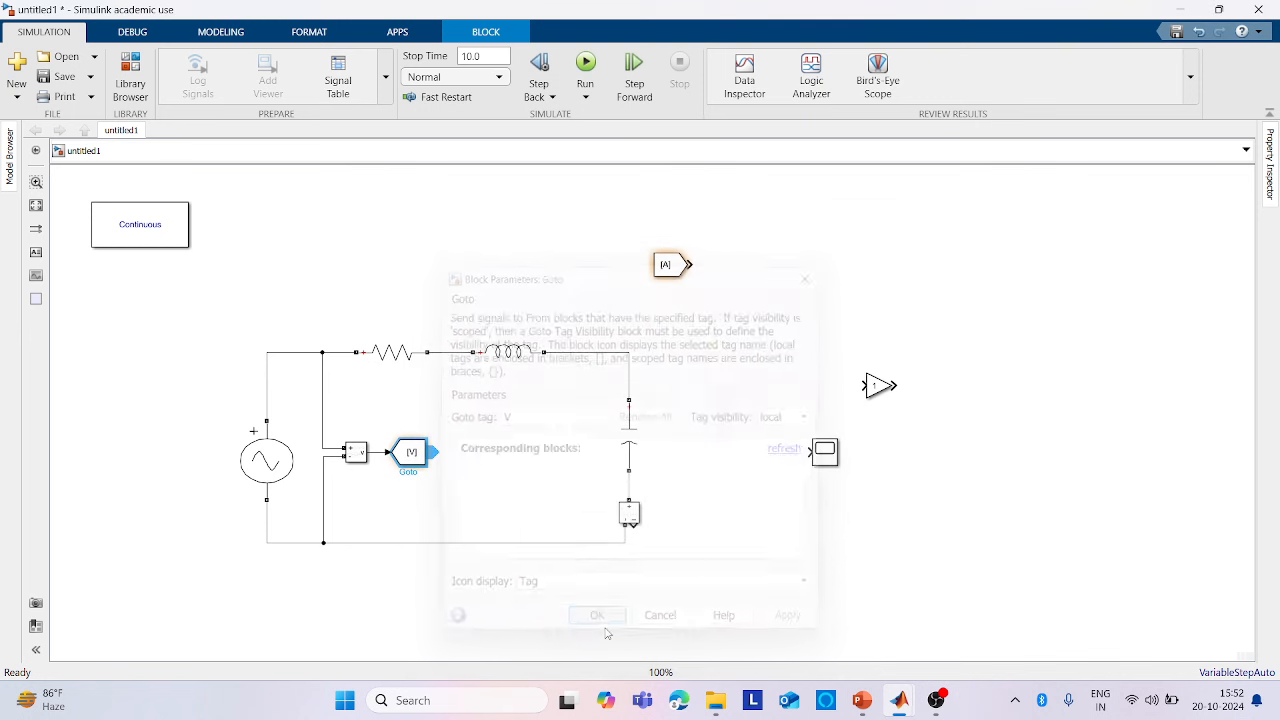
Make two copies of the Scope block, placing one level with the From block and the other below the original Scope
{"action": "left_click", "coordinate": [828, 462]}
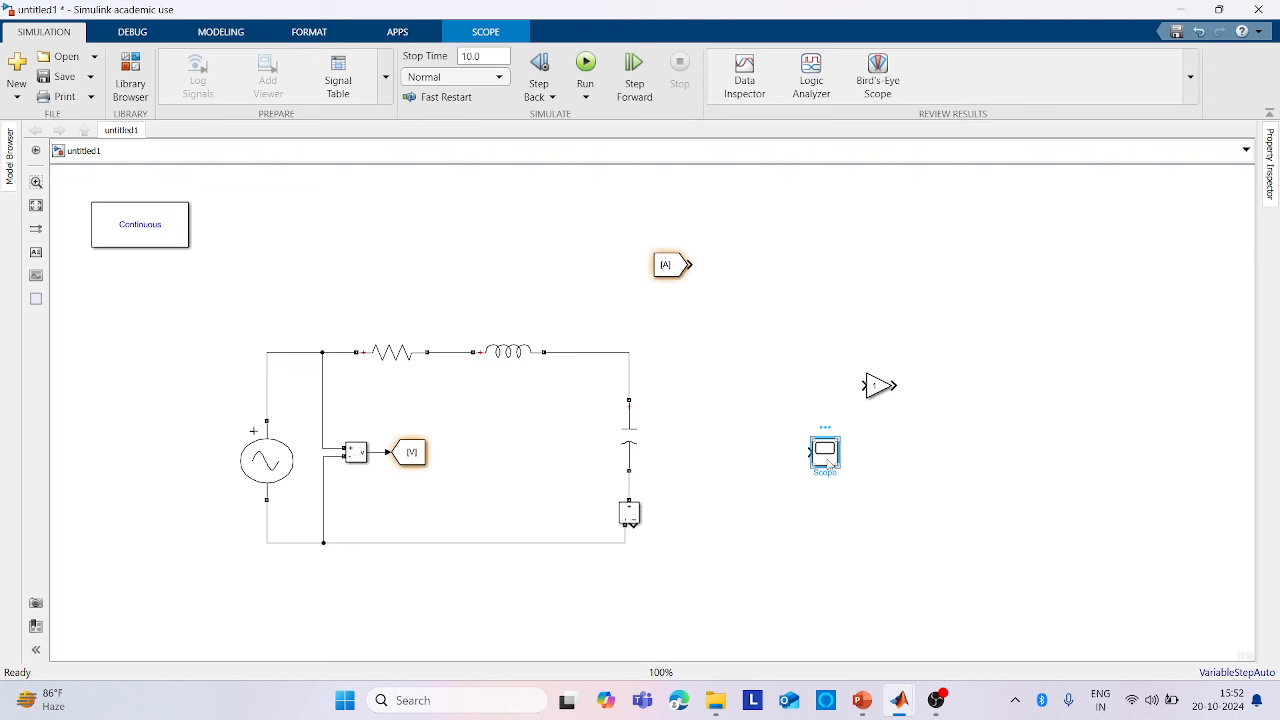
{"action": "left_click_drag", "start_coordinate": [828, 462], "coordinate": [758, 243]}
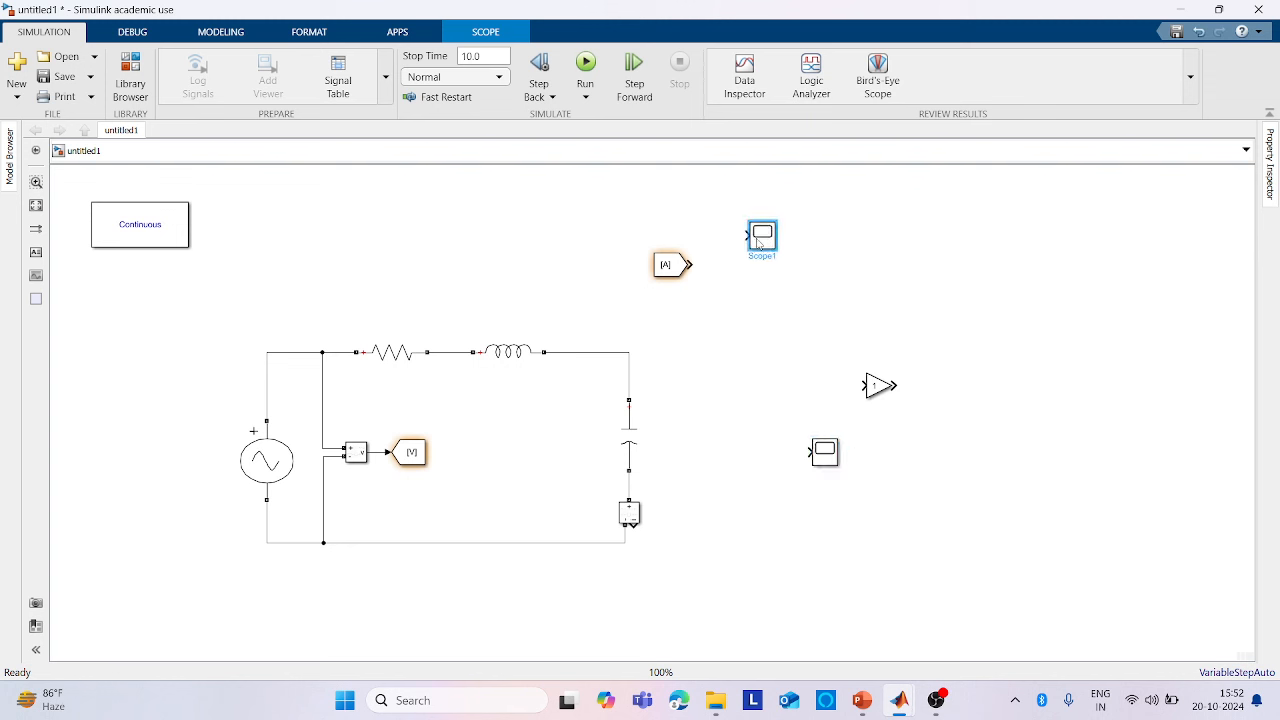
{"action": "left_click_drag", "start_coordinate": [825, 452], "coordinate": [858, 552]}
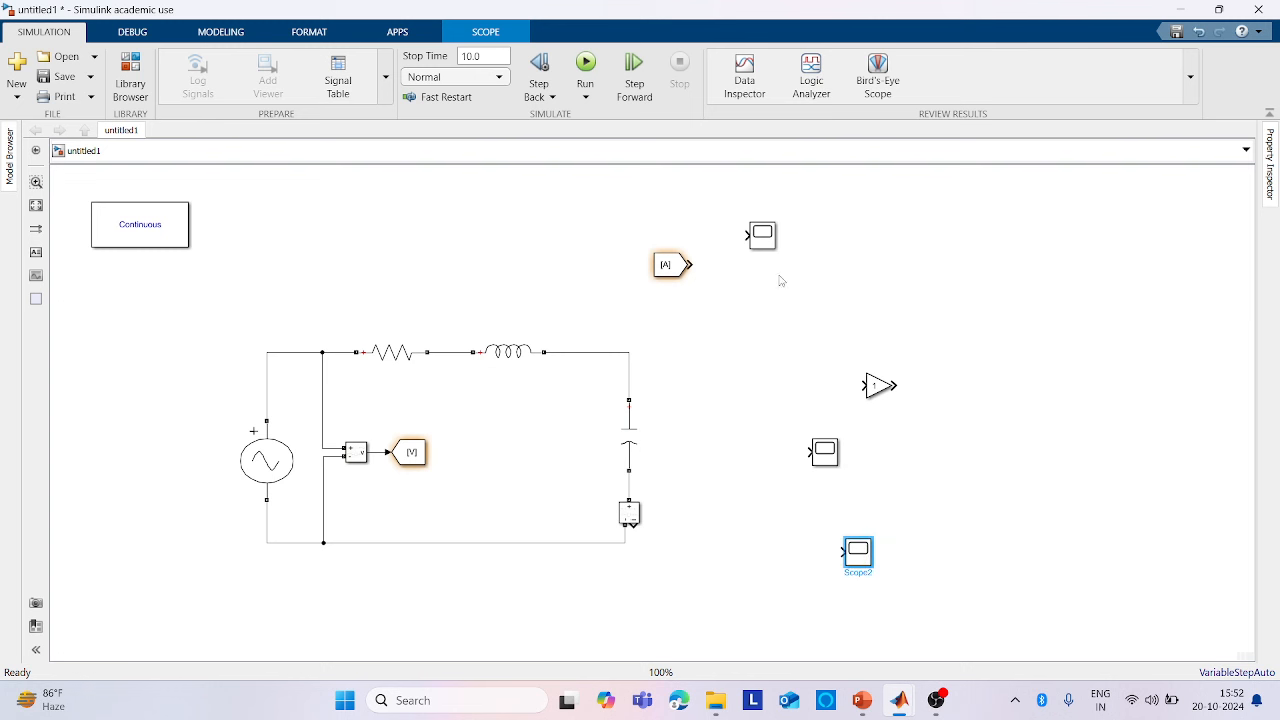
{"action": "left_click_drag", "start_coordinate": [768, 245], "coordinate": [797, 274]}
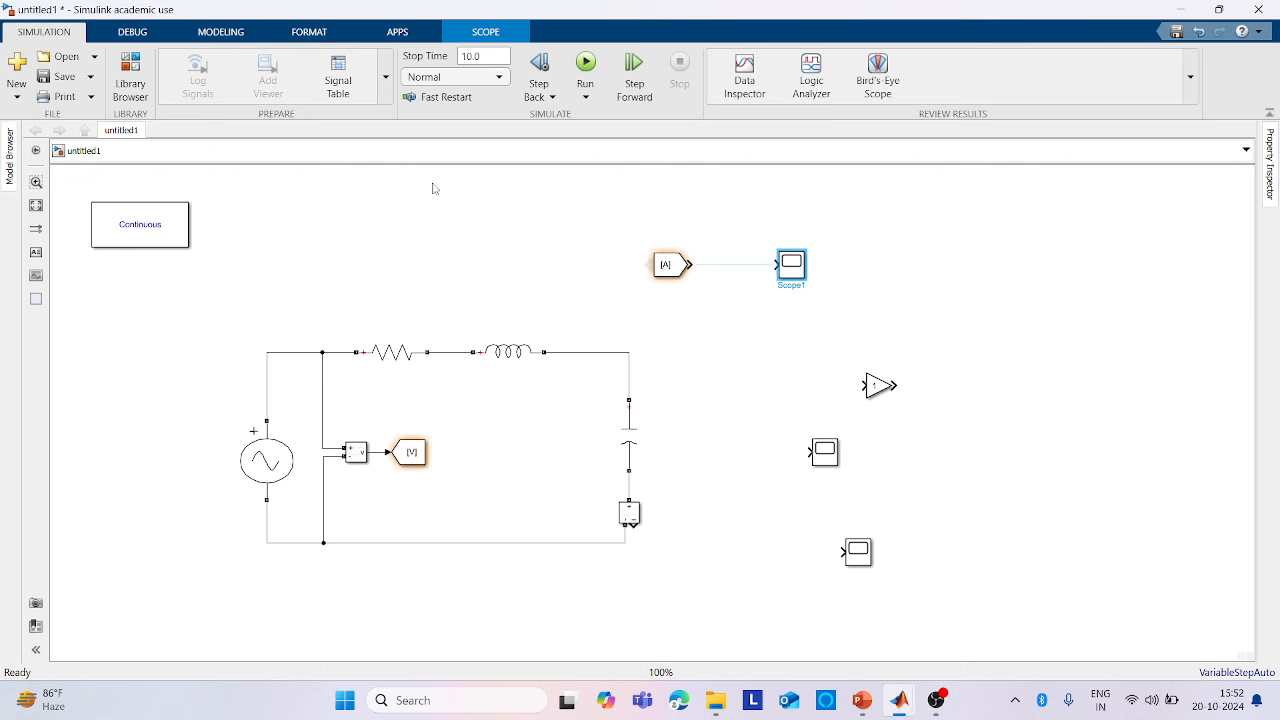
Add a Mux block from the Simulink Signal Routing library and return to the model canvas
{"action": "left_click", "coordinate": [127, 68]}
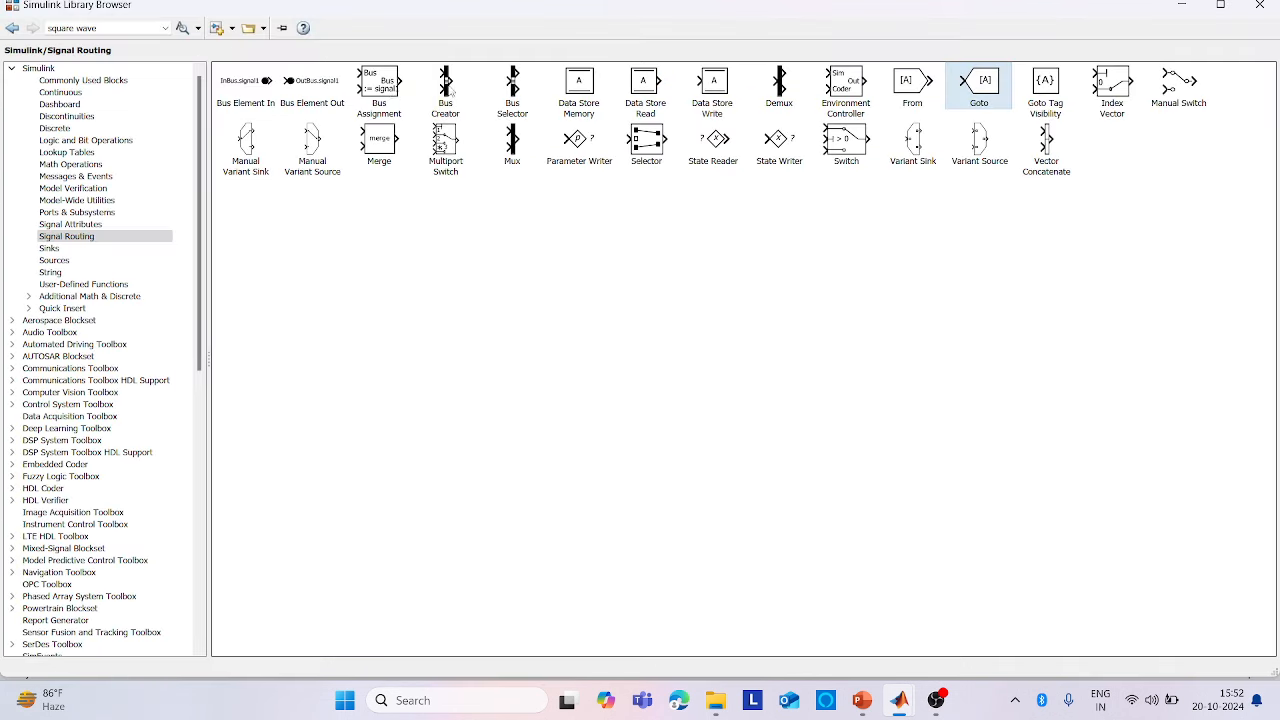
{"action": "right_click", "coordinate": [514, 141]}
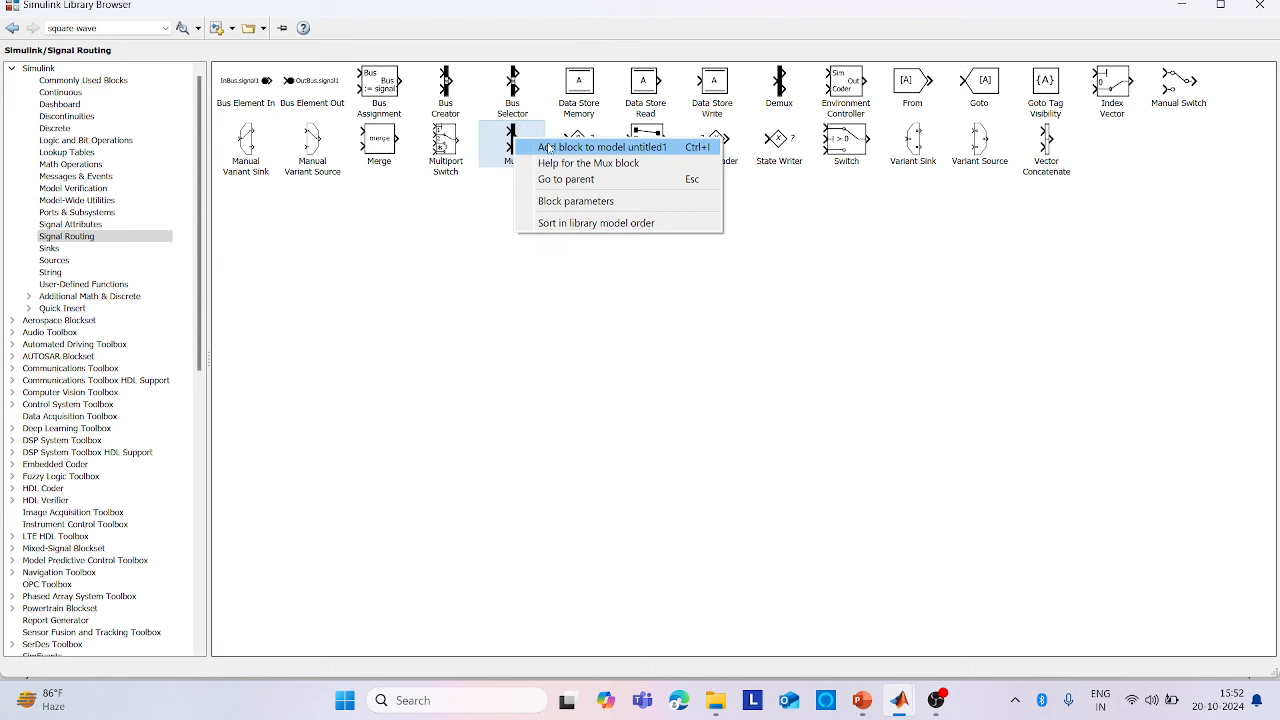
{"action": "left_click", "coordinate": [560, 148]}
{"action": "mouse_move", "coordinate": [936, 700]}
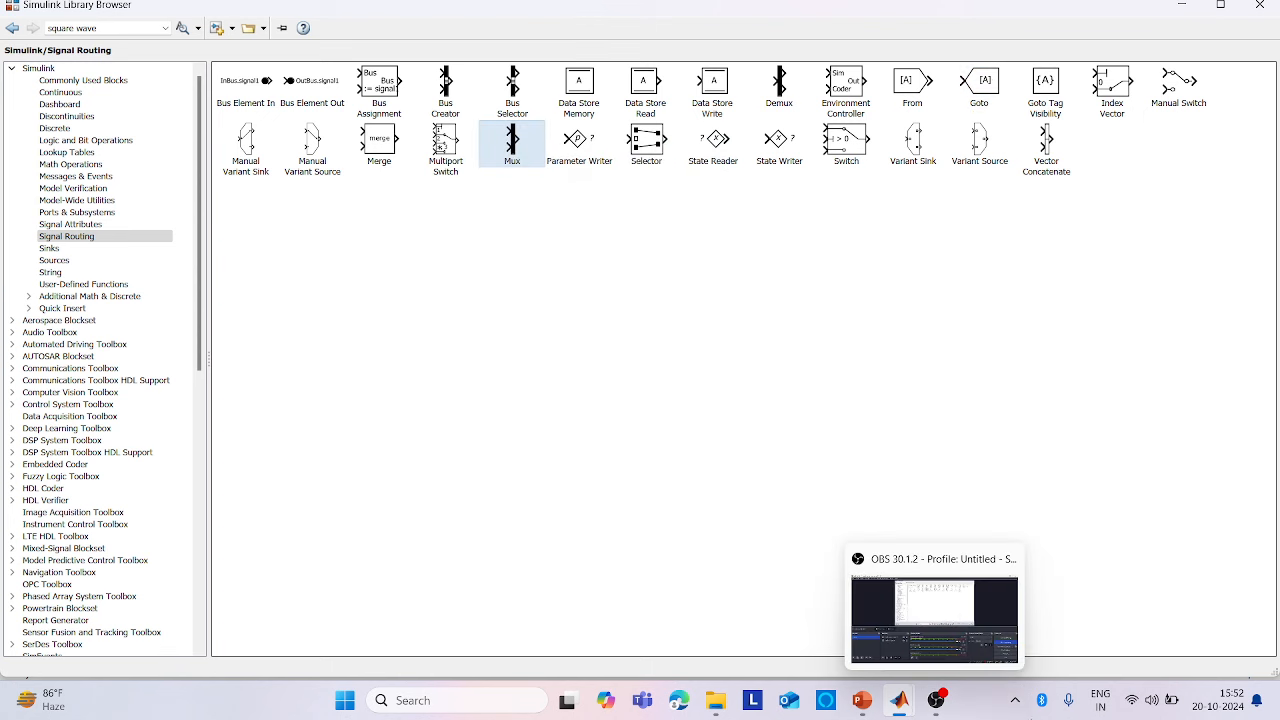
{"action": "left_click", "coordinate": [790, 600]}
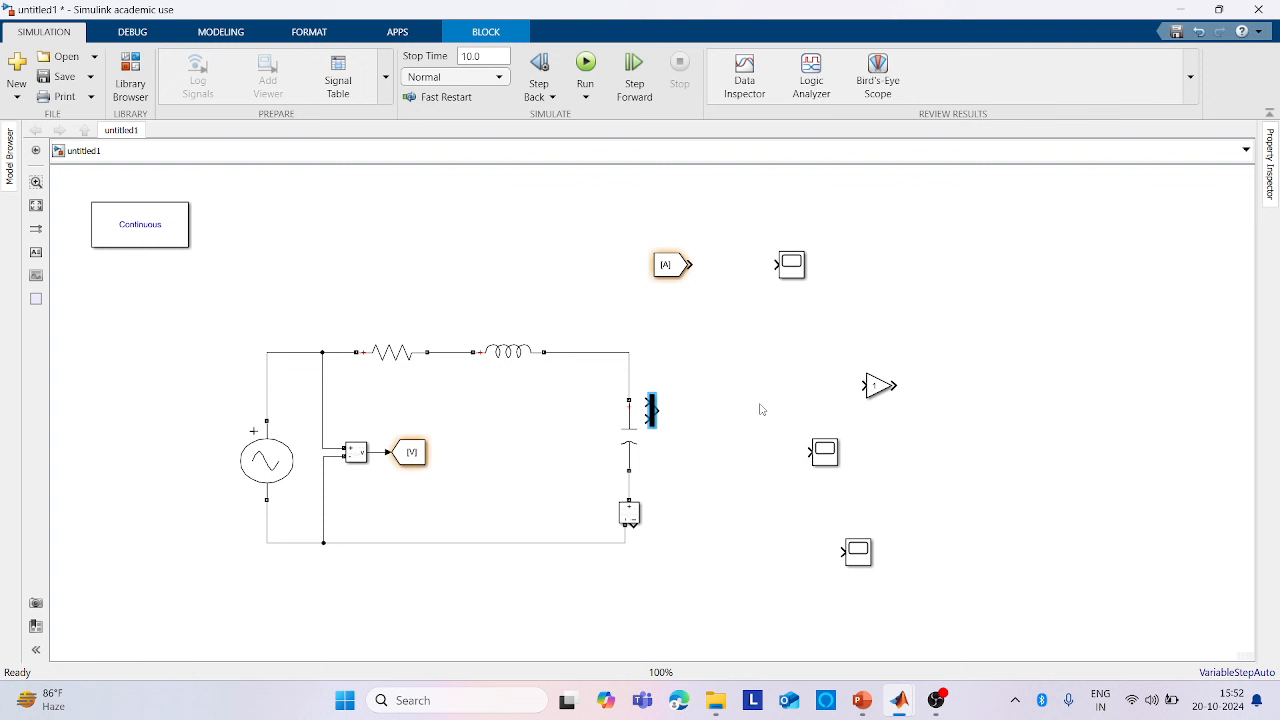
Place the Mux between the From block and the upper Scope, with the From block wired to its lower input
{"action": "left_click_drag", "start_coordinate": [651, 424], "coordinate": [721, 286]}
{"action": "left_click", "coordinate": [707, 266]}
{"action": "left_click_drag", "start_coordinate": [729, 296], "coordinate": [730, 310]}
{"action": "left_click_drag", "start_coordinate": [668, 265], "coordinate": [668, 303]}
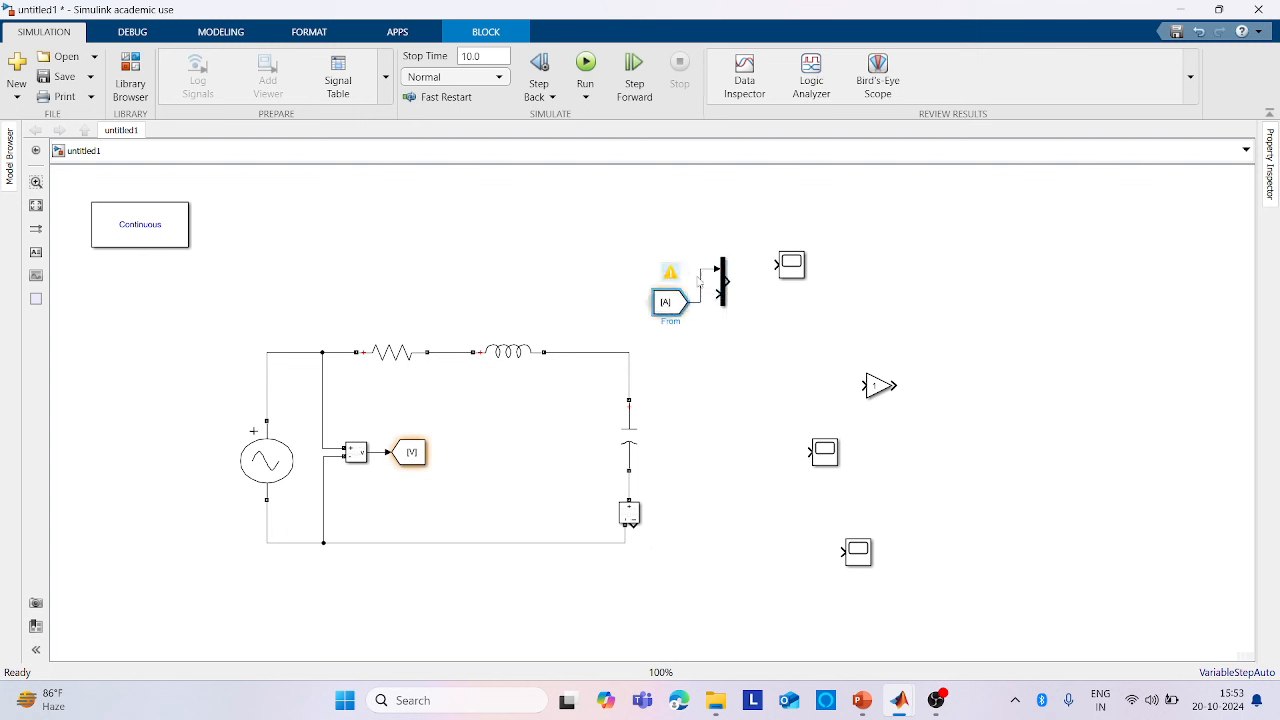
{"action": "left_click_drag", "start_coordinate": [717, 269], "coordinate": [643, 312]}
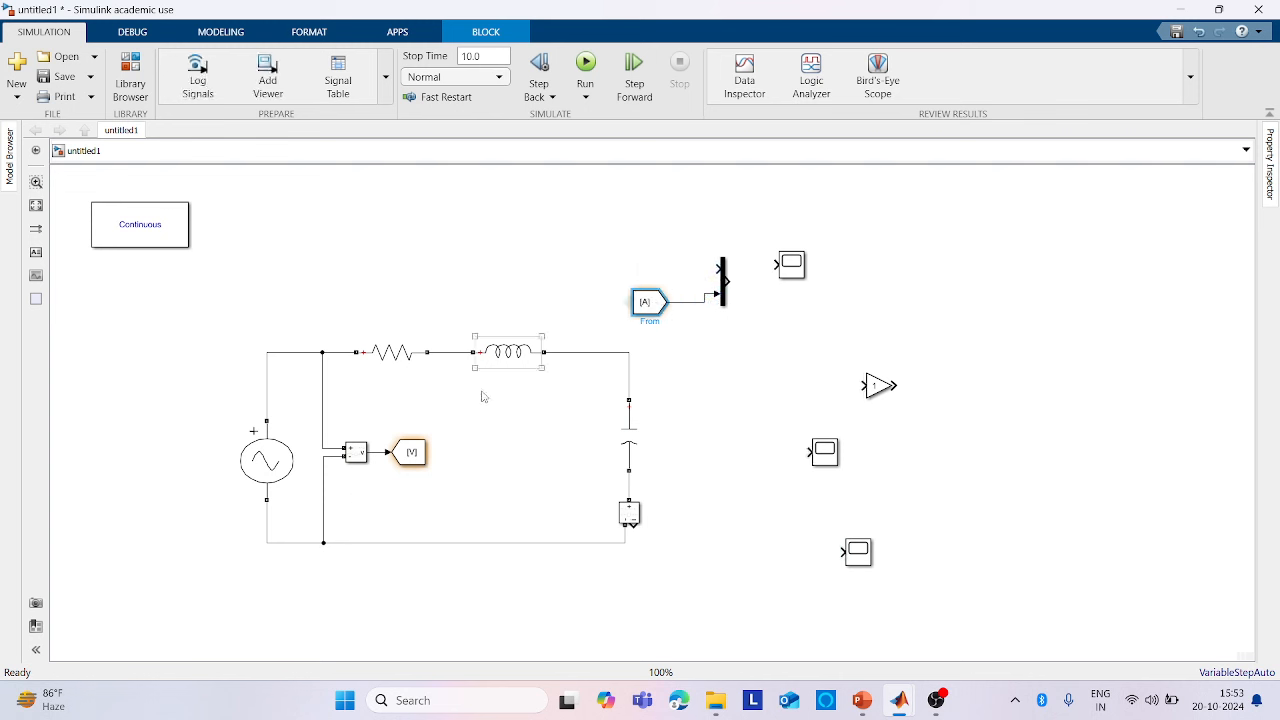
Check the Goto block's tag and set the From block's tag to V to match it
{"action": "left_click", "coordinate": [411, 455]}
{"action": "double_click", "coordinate": [411, 455]}
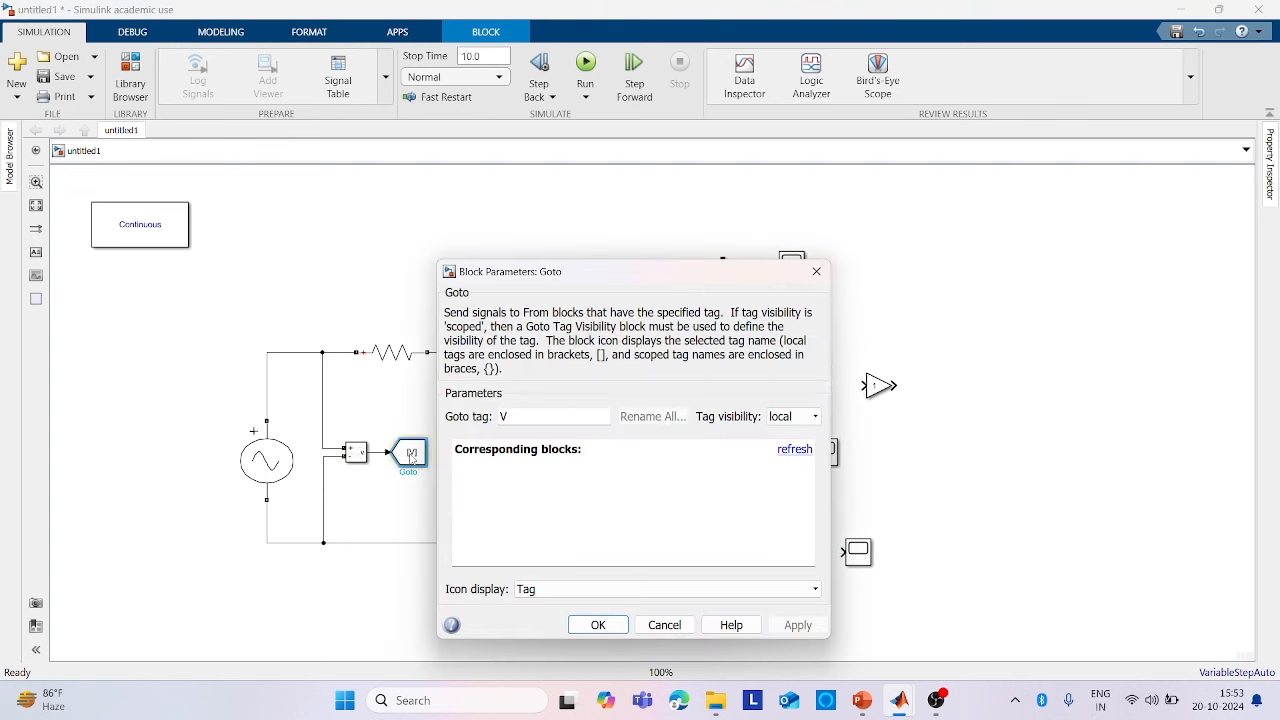
{"action": "left_click", "coordinate": [598, 624]}
{"action": "left_click", "coordinate": [650, 304]}
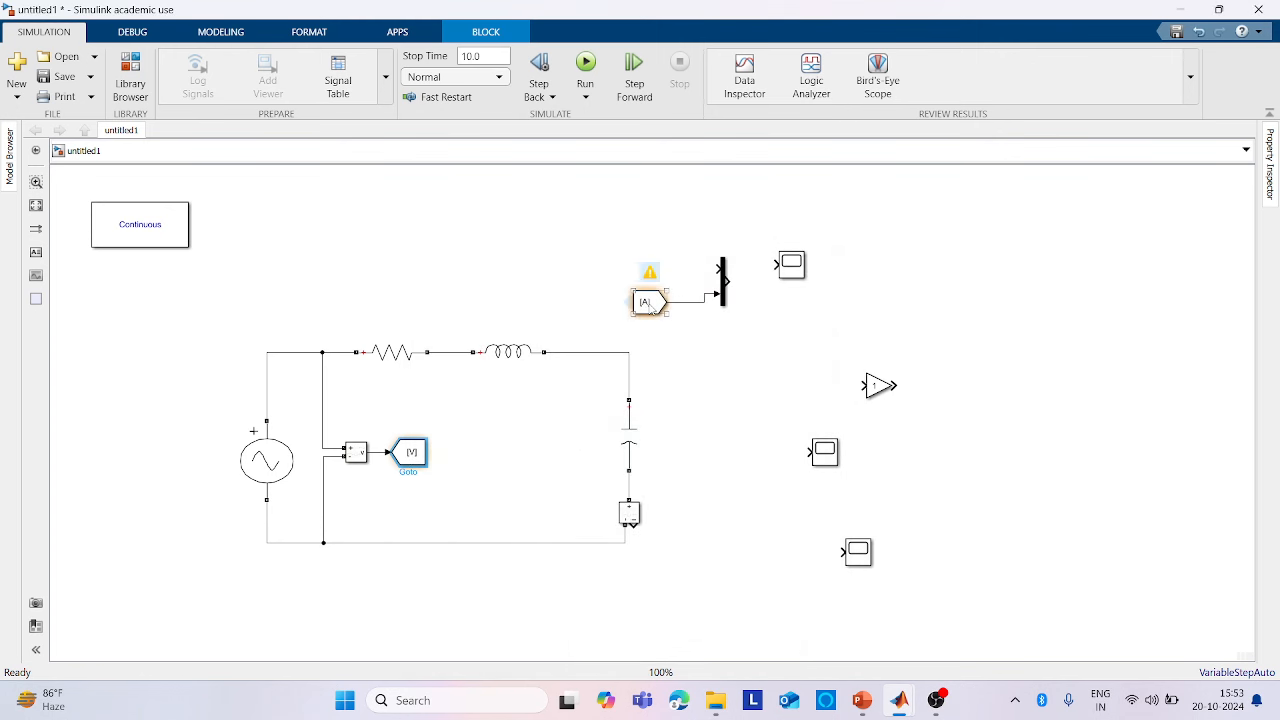
{"action": "double_click", "coordinate": [650, 304]}
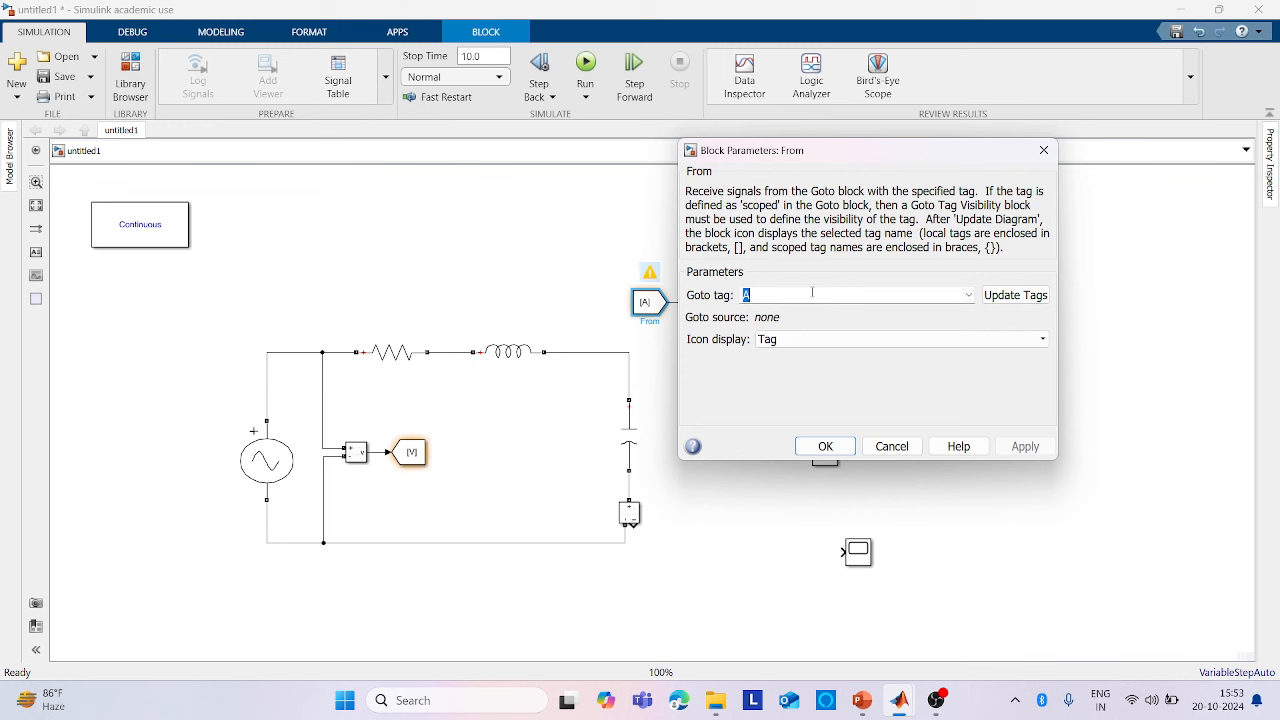
{"action": "type", "text": "V"}
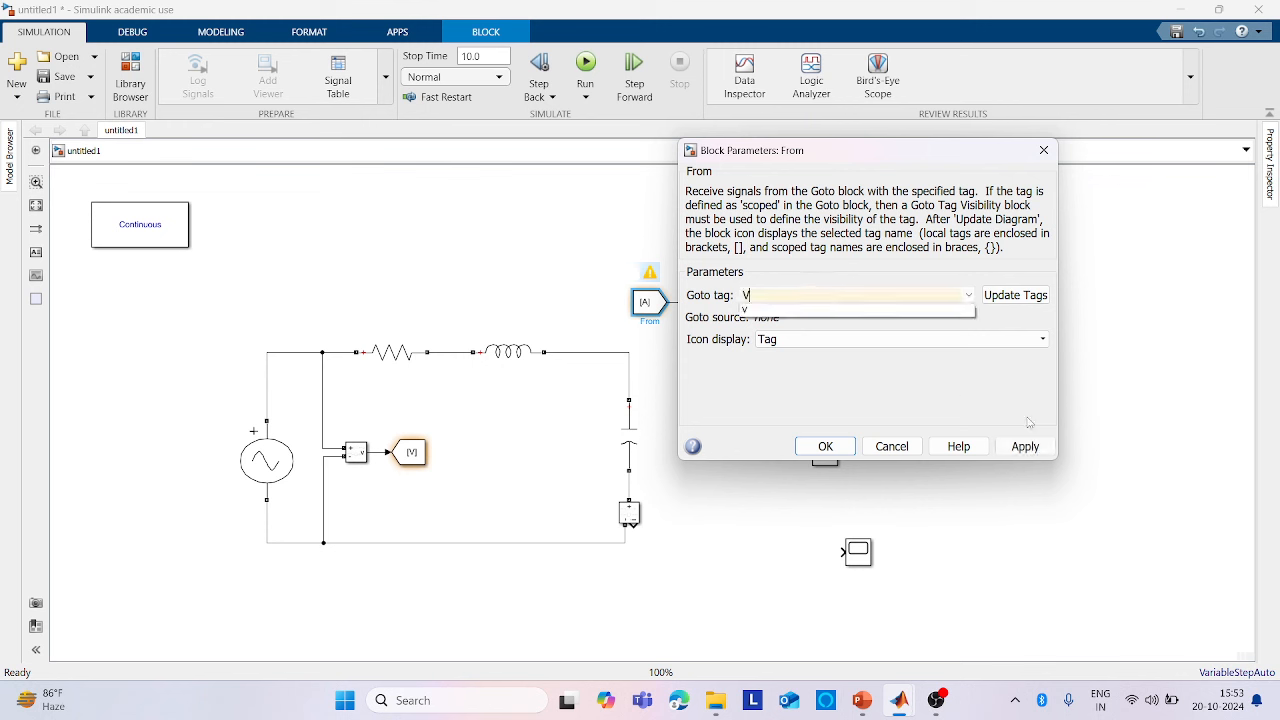
{"action": "left_click", "coordinate": [1030, 447]}
{"action": "left_click", "coordinate": [825, 446]}
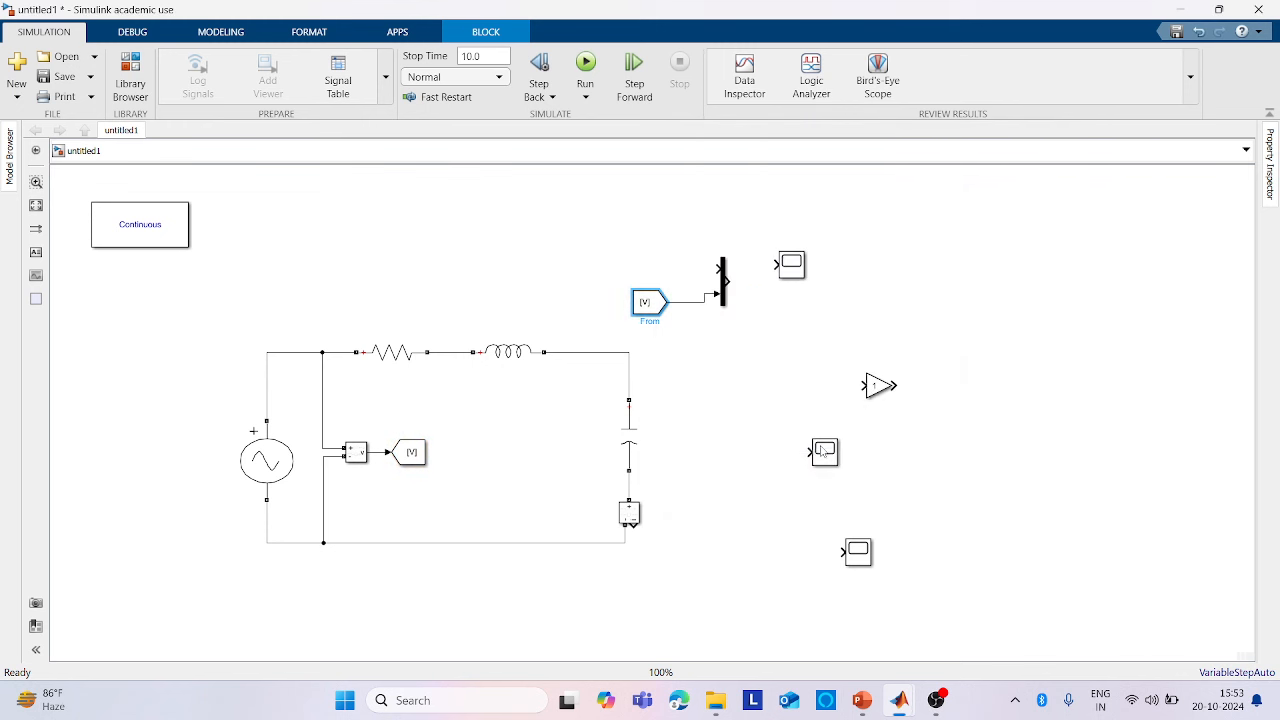
Shift the upper Scope away from the Mux and connect the Mux output to it
{"action": "left_click_drag", "start_coordinate": [791, 265], "coordinate": [816, 269]}
{"action": "left_click_drag", "start_coordinate": [728, 282], "coordinate": [802, 269]}
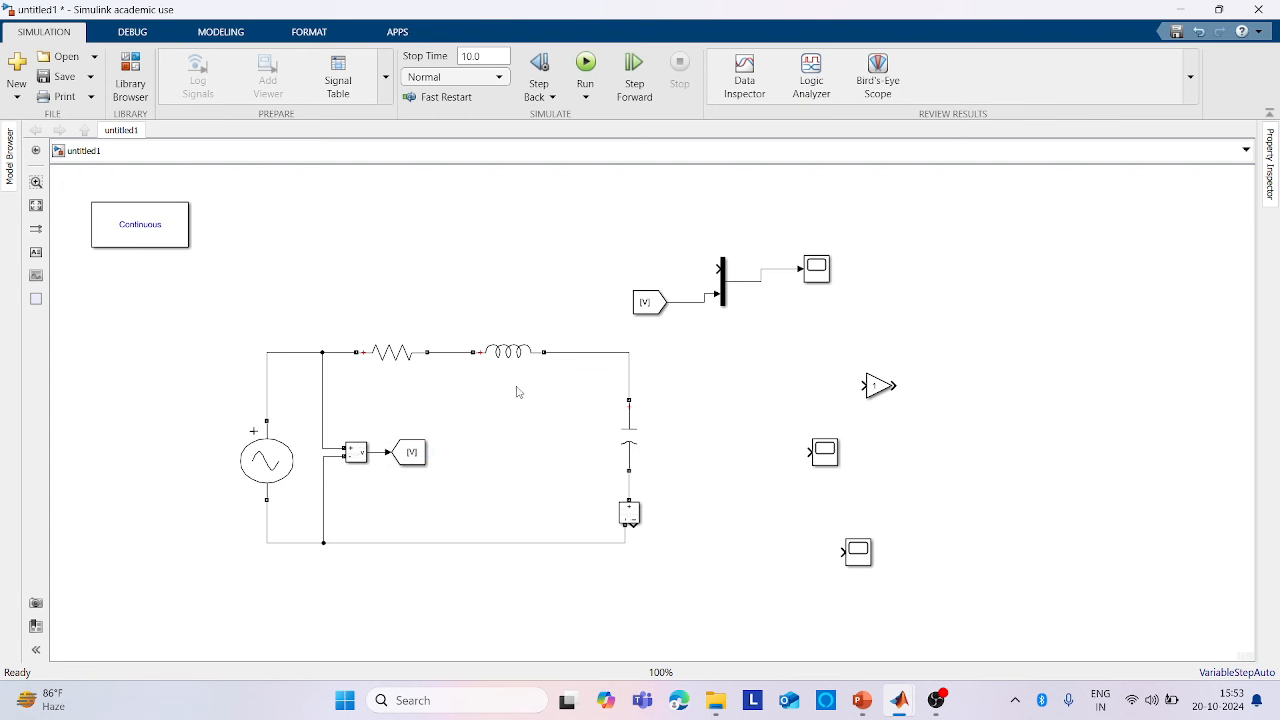
Add another From block and another Goto block from the Signal Routing library and return to the model canvas
{"action": "left_click", "coordinate": [131, 70]}
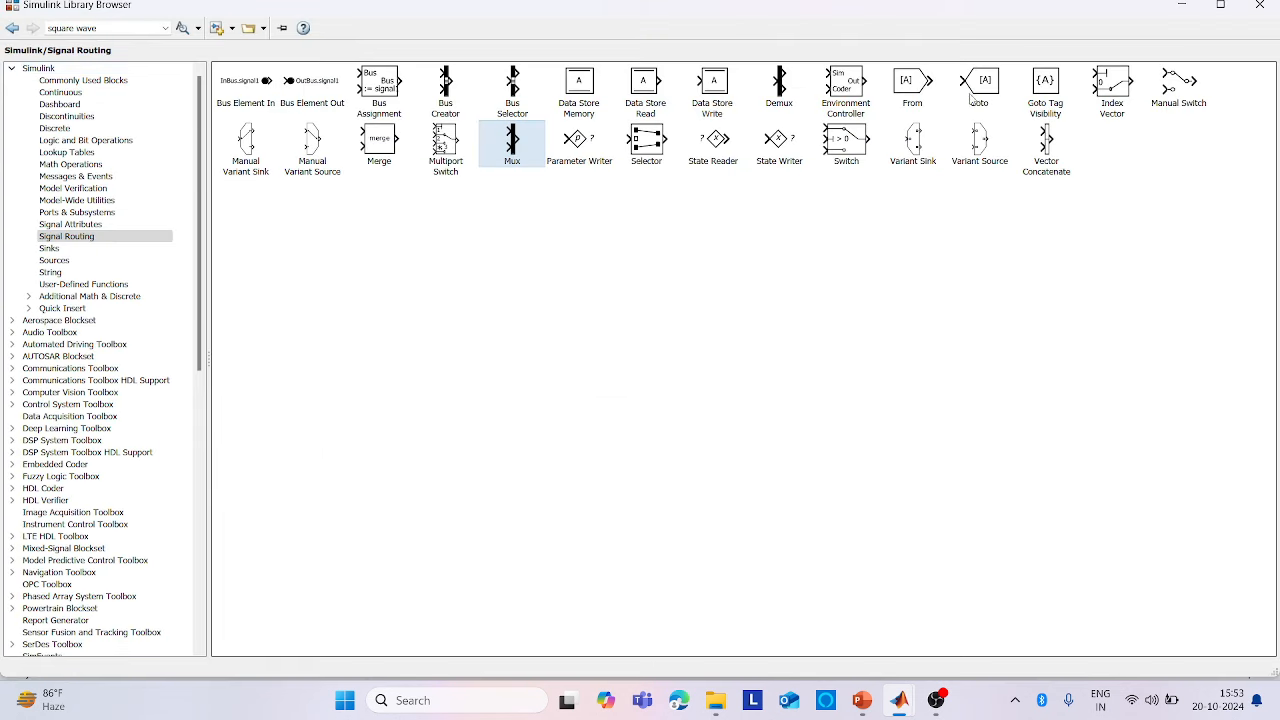
{"action": "right_click", "coordinate": [910, 92]}
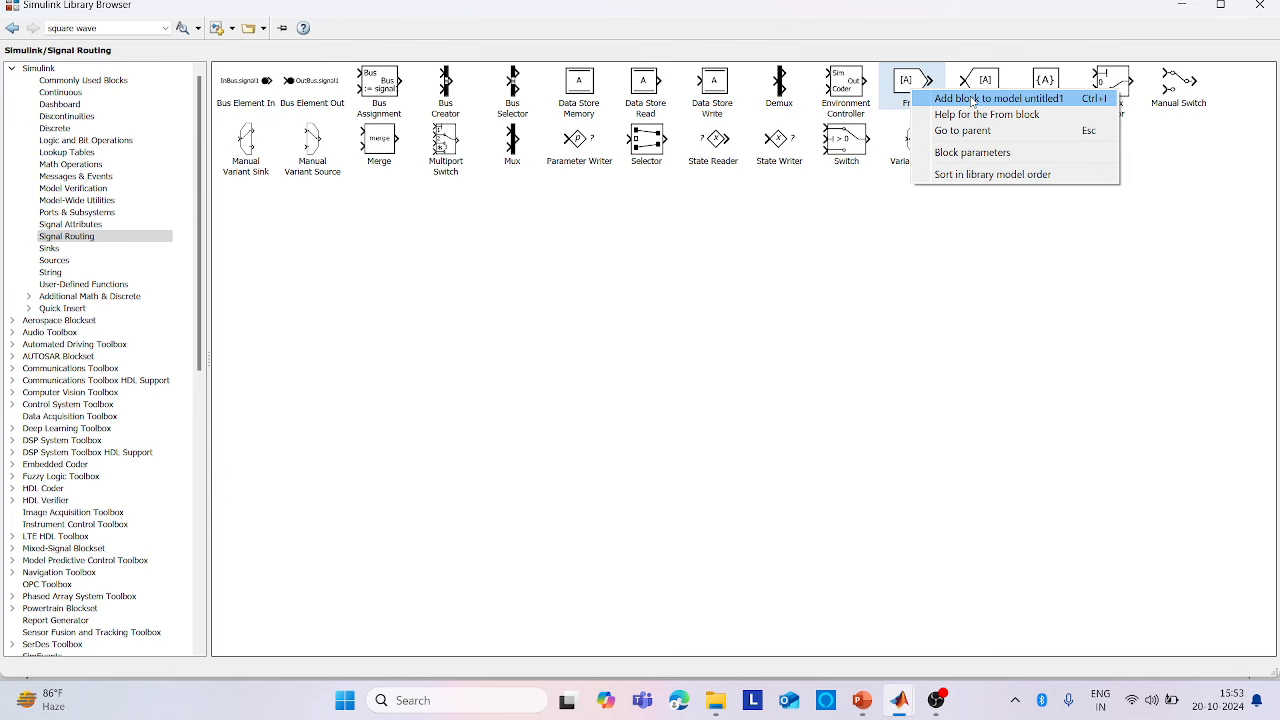
{"action": "left_click", "coordinate": [985, 91]}
{"action": "right_click", "coordinate": [985, 87]}
{"action": "left_click", "coordinate": [1013, 91]}
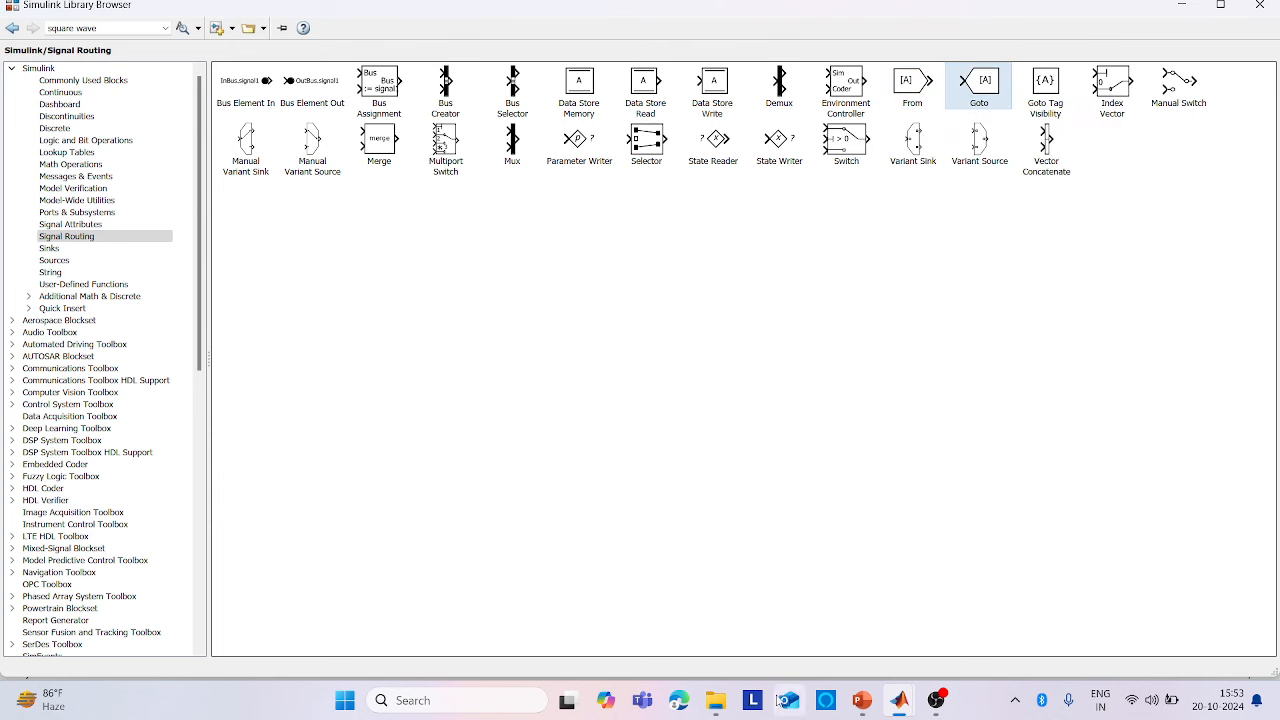
{"action": "mouse_move", "coordinate": [912, 703]}
{"action": "left_click", "coordinate": [1125, 620]}
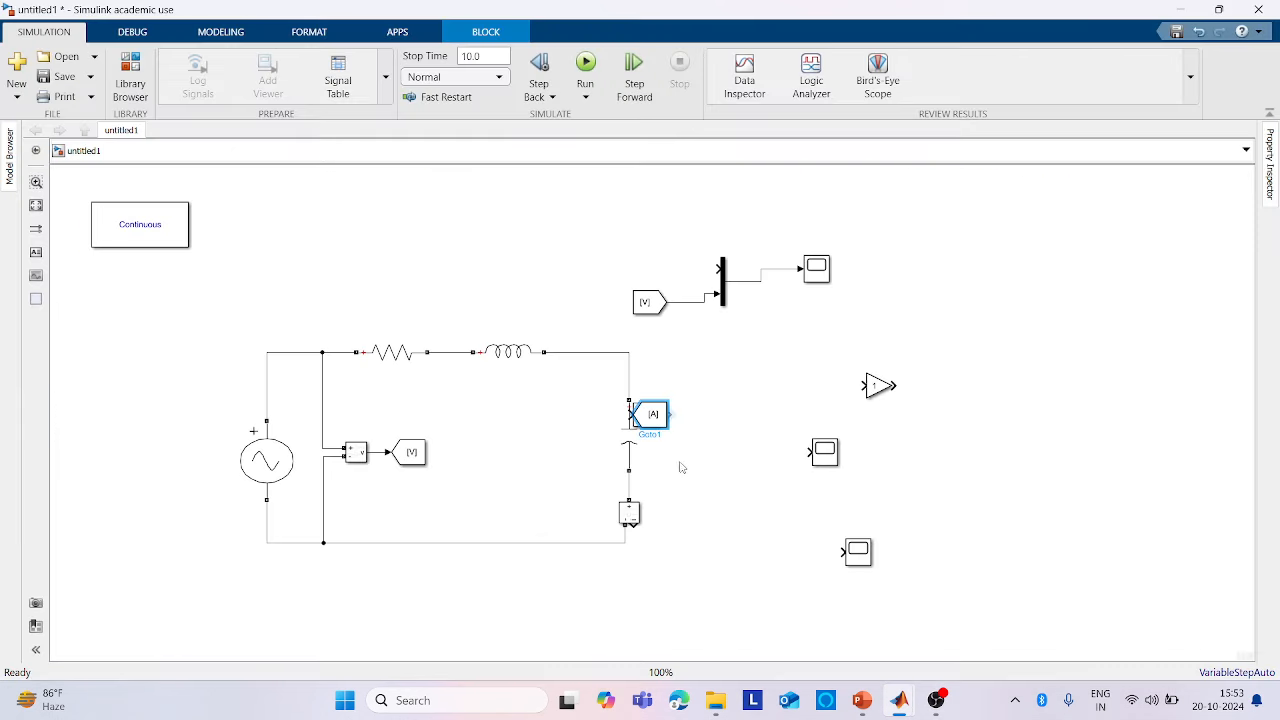
Connect the new Goto block to the Current Measurement output and the new From block to the Mux's upper input
{"action": "left_click_drag", "start_coordinate": [655, 419], "coordinate": [631, 524]}
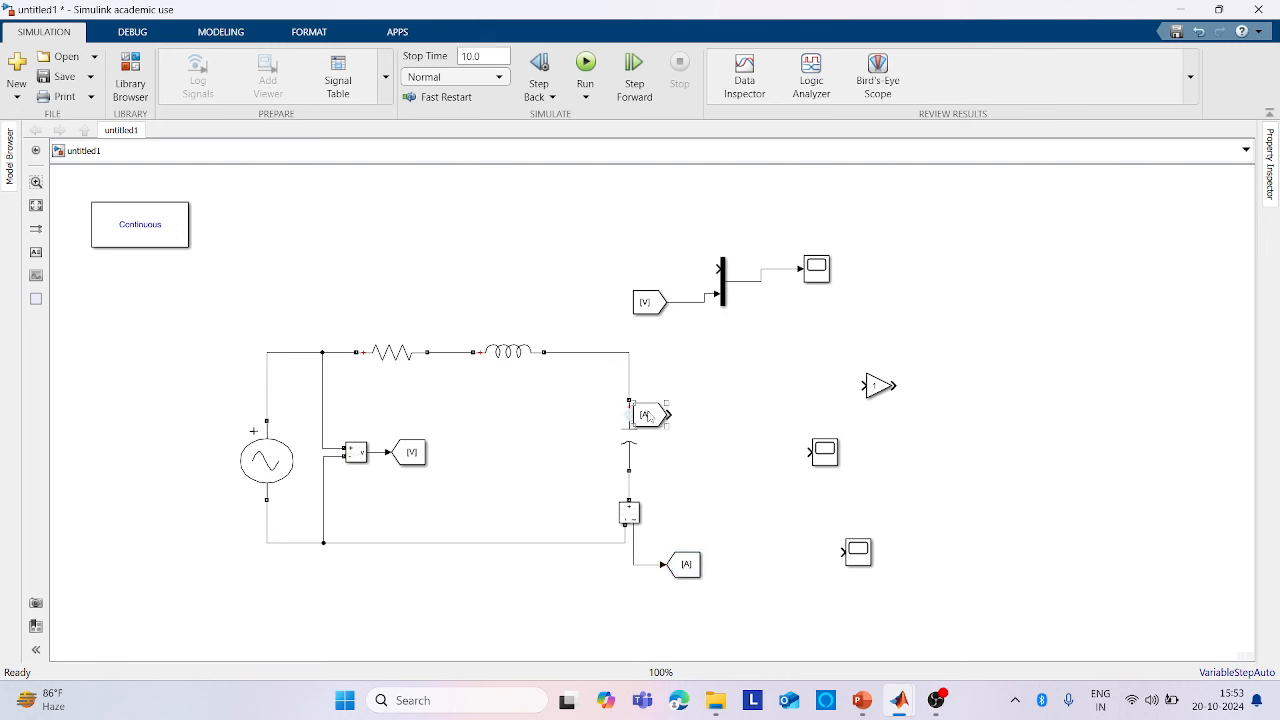
{"action": "left_click_drag", "start_coordinate": [646, 402], "coordinate": [720, 269]}
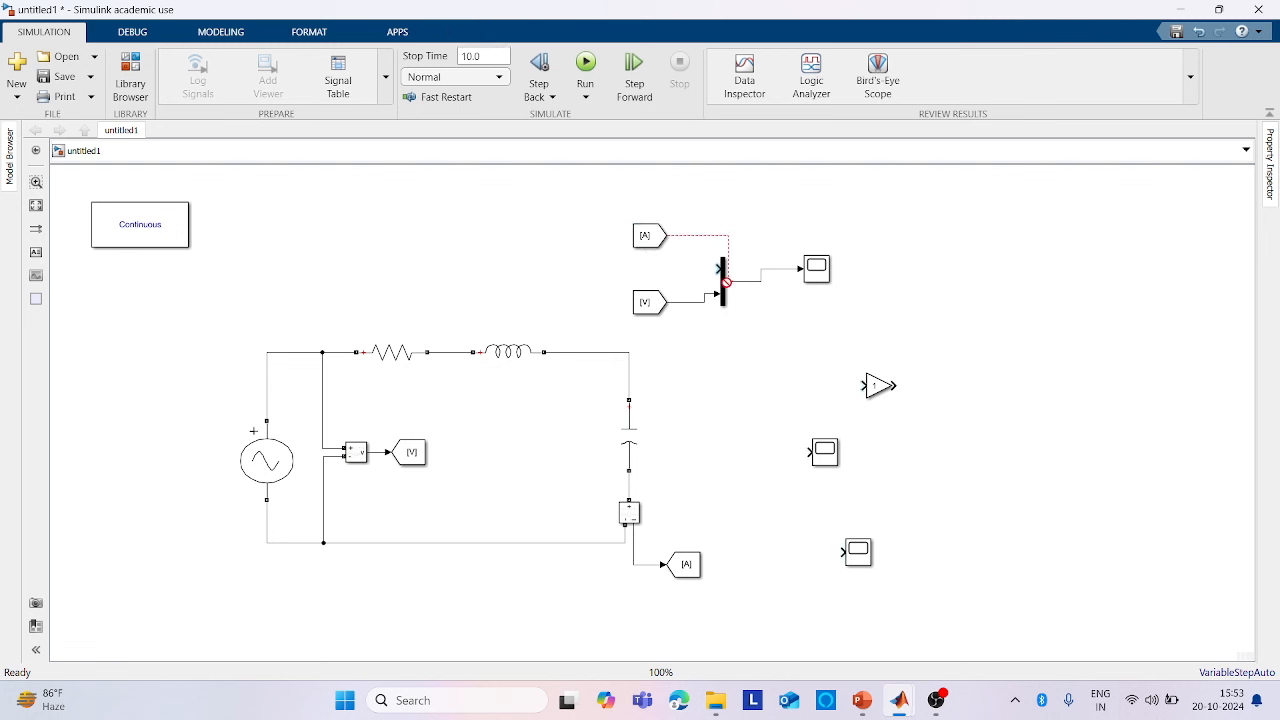
Swap the Mux inputs so From block V feeds the upper port and From block A the lower, and align both blocks
{"action": "left_click", "coordinate": [710, 293]}
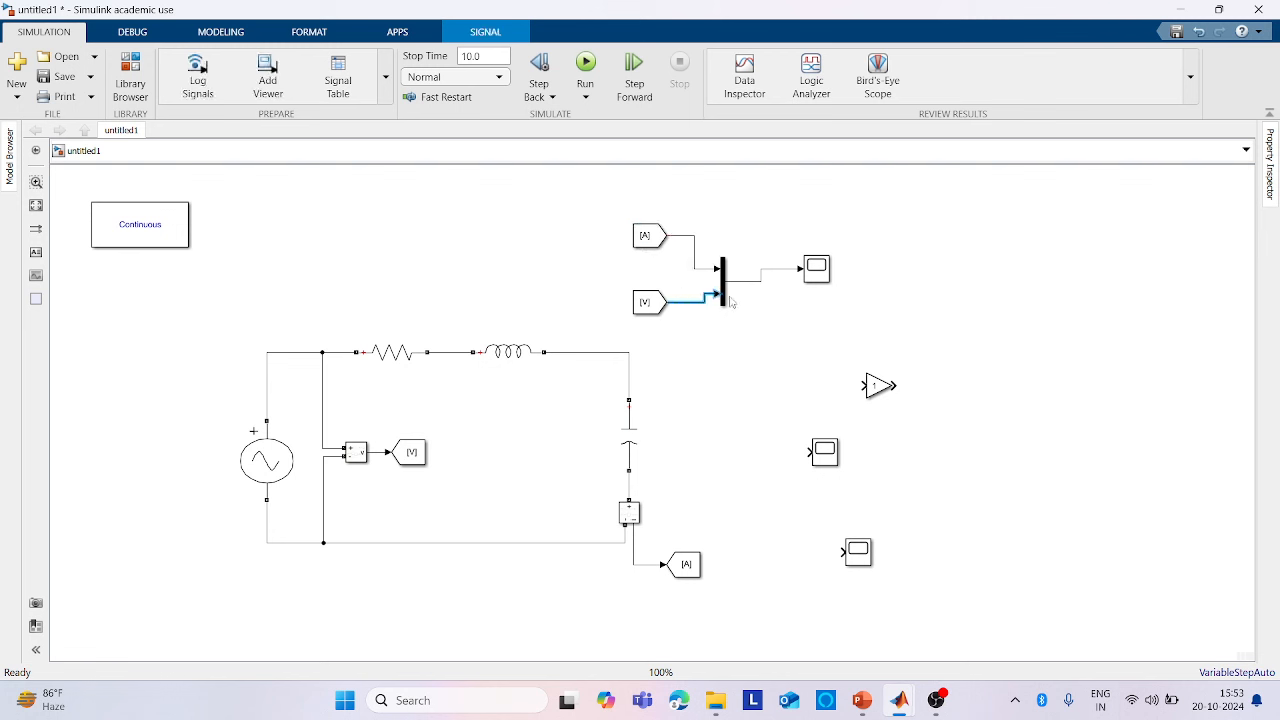
{"action": "left_click_drag", "start_coordinate": [718, 294], "coordinate": [706, 334]}
{"action": "left_click", "coordinate": [719, 269]}
{"action": "left_click_drag", "start_coordinate": [719, 269], "coordinate": [668, 272]}
{"action": "left_click", "coordinate": [706, 331]}
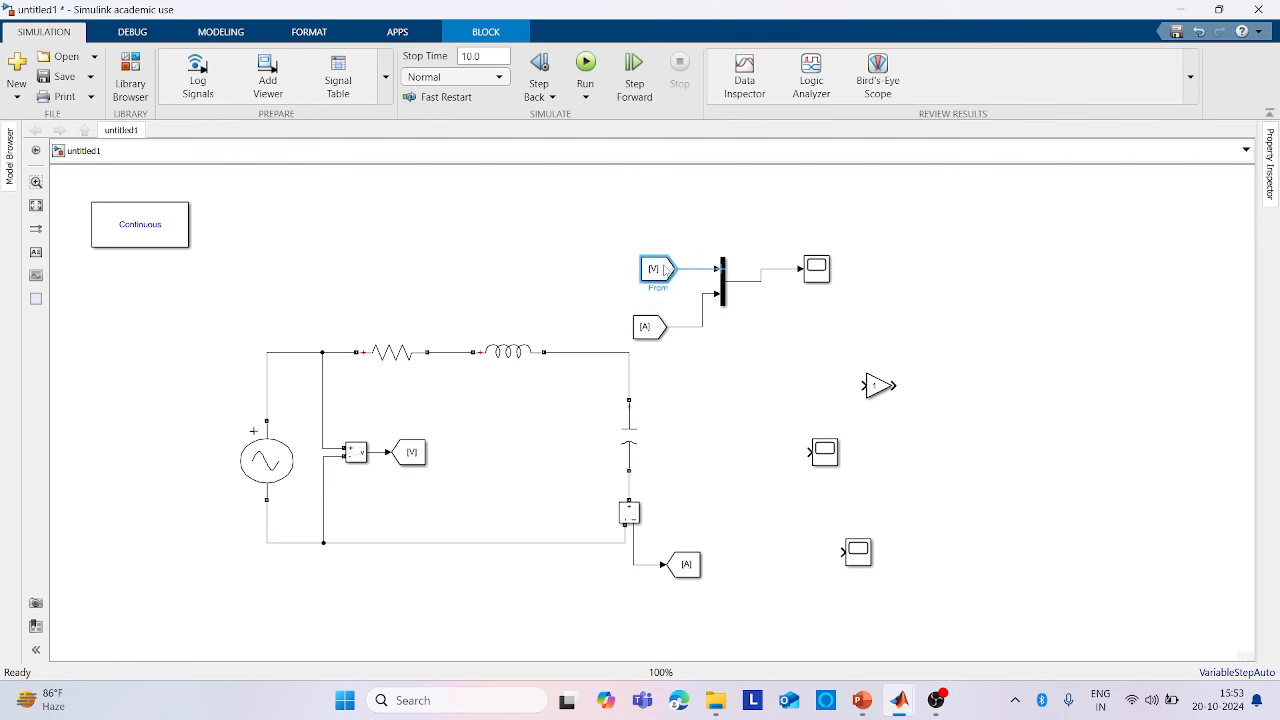
{"action": "left_click_drag", "start_coordinate": [650, 326], "coordinate": [657, 305]}
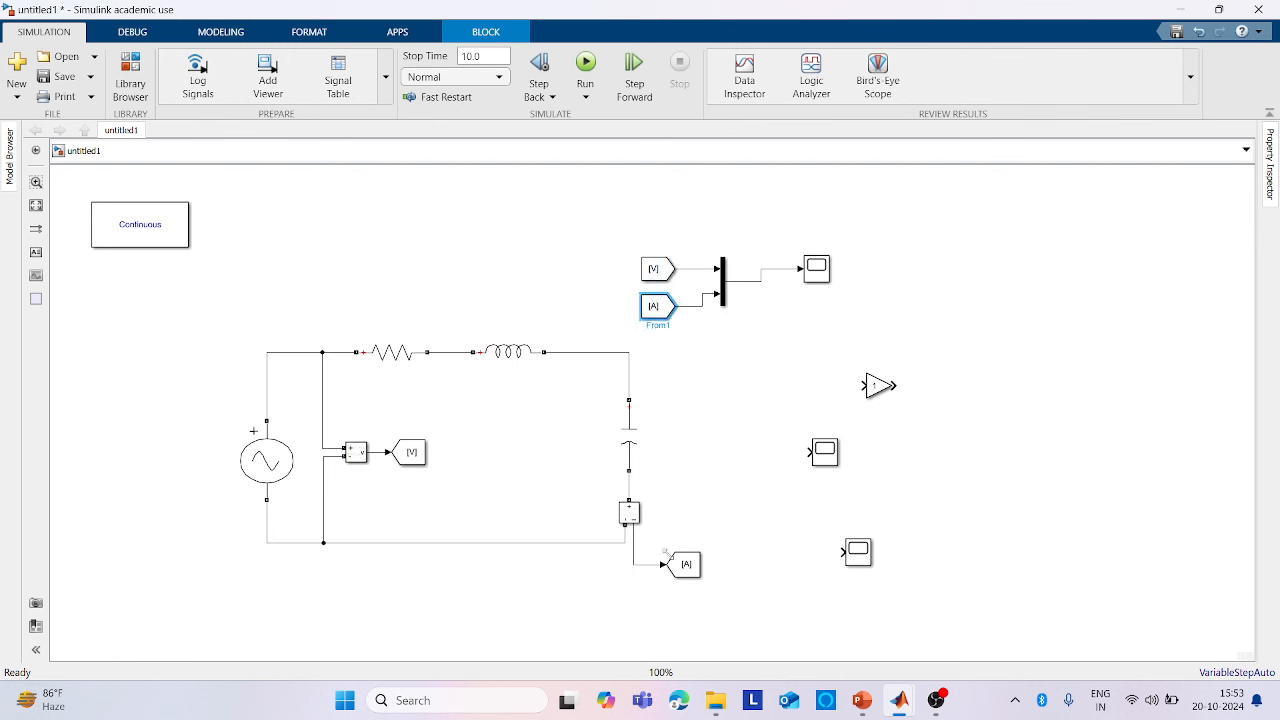
Check the tag settings of the Goto block at the Current Measurement and of the From block at the Mux's upper input
{"action": "left_click", "coordinate": [692, 571]}
{"action": "double_click", "coordinate": [692, 571]}
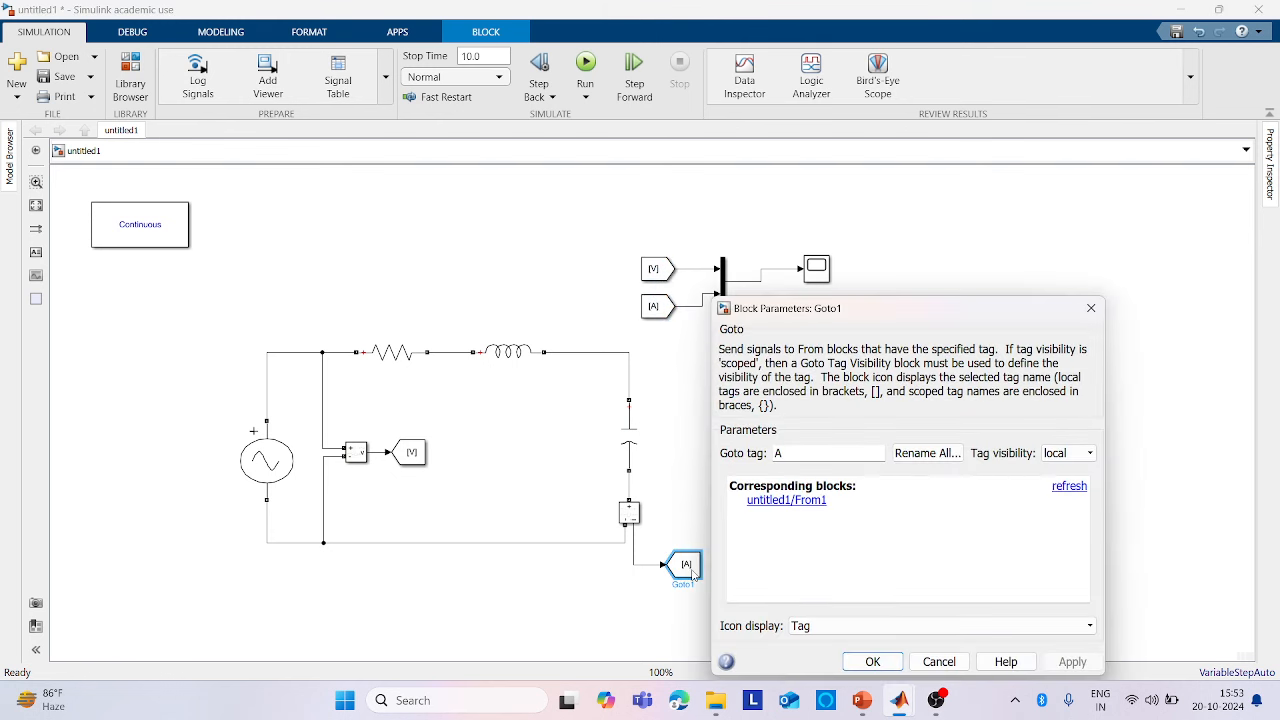
{"action": "left_click", "coordinate": [872, 662]}
{"action": "left_click", "coordinate": [662, 275]}
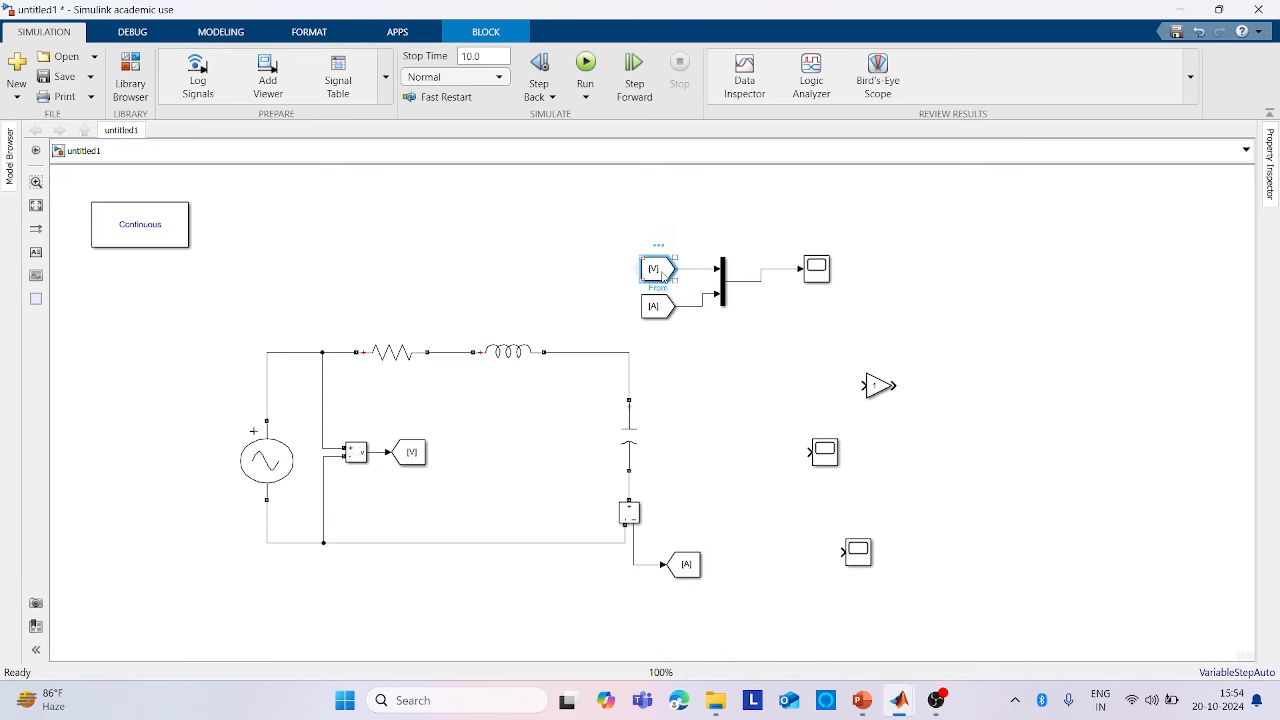
{"action": "double_click", "coordinate": [662, 273]}
{"action": "left_click", "coordinate": [829, 412]}
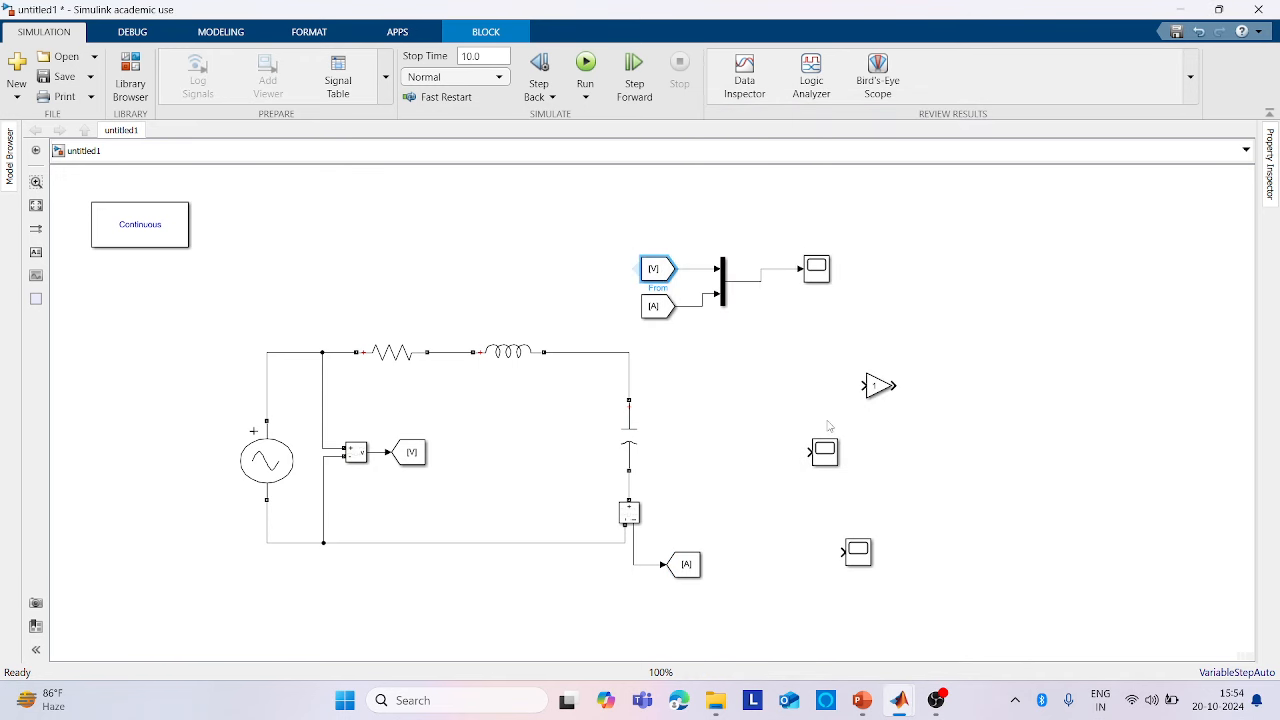
Align the connected Scope with the Mux output and move the original unconnected Scope above the Mux
{"action": "left_click_drag", "start_coordinate": [825, 283], "coordinate": [826, 297]}
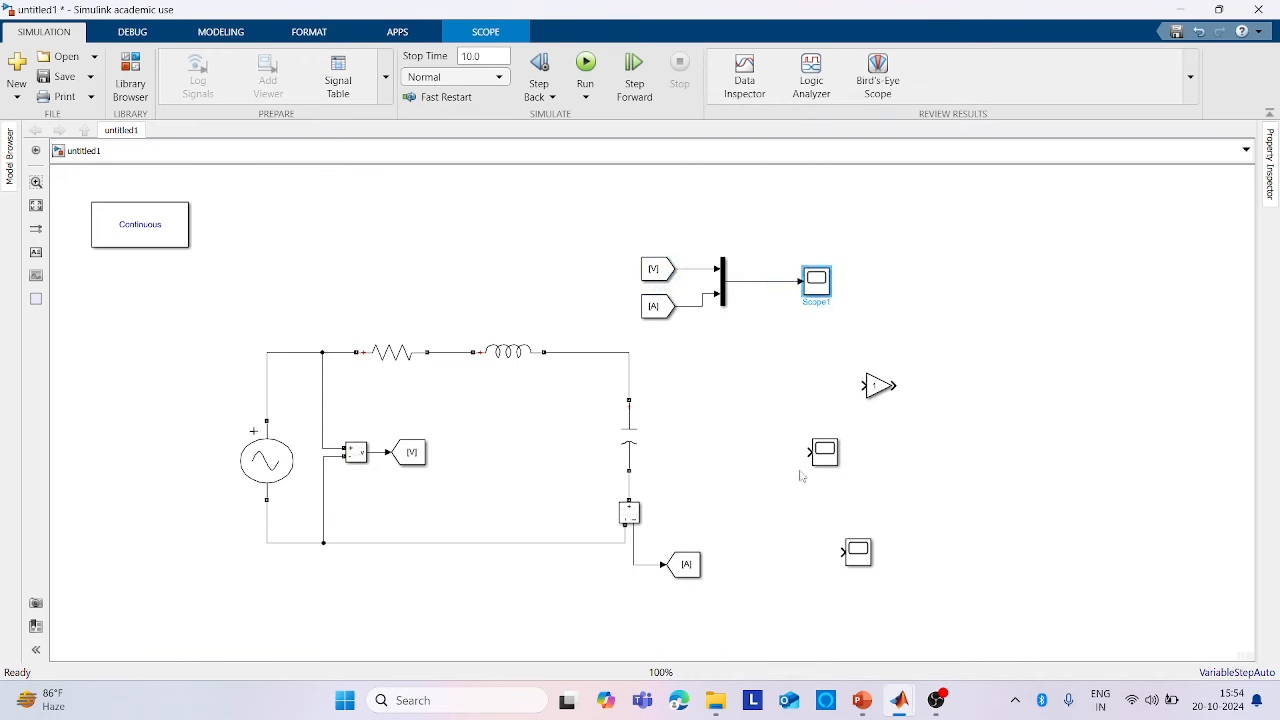
{"action": "left_click_drag", "start_coordinate": [823, 459], "coordinate": [770, 225]}
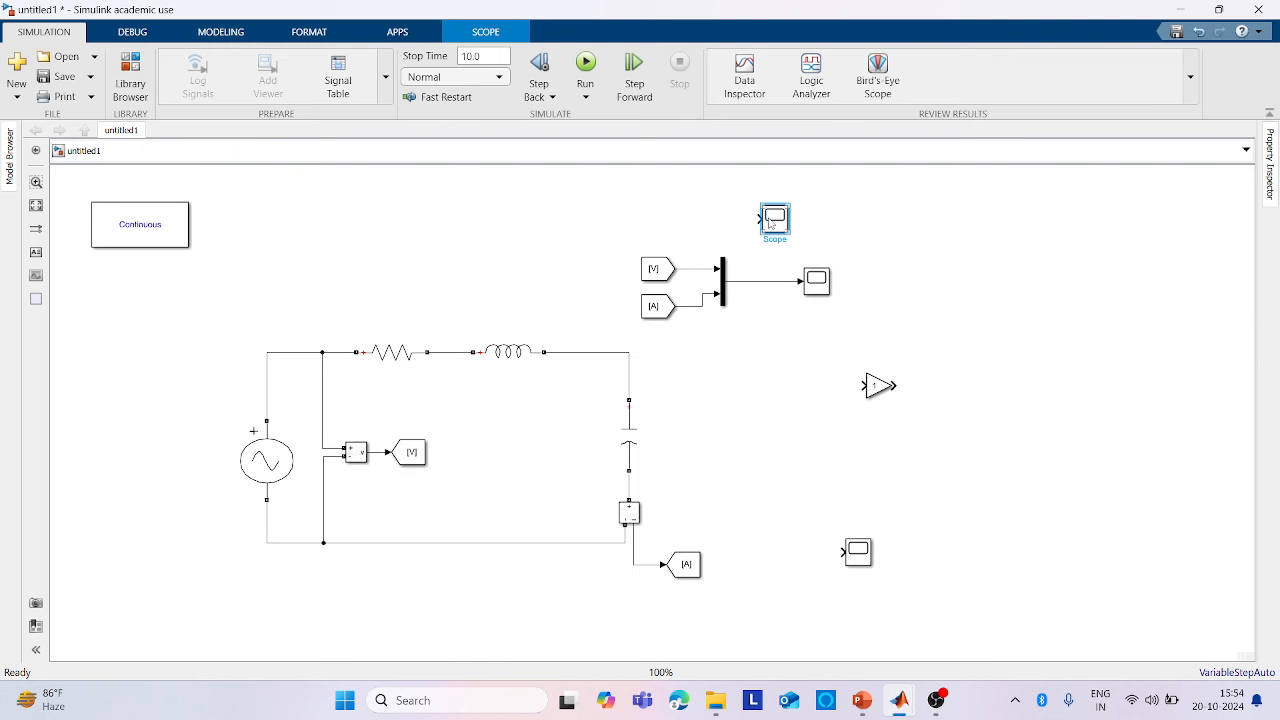
Configure the Scope above the Mux with two input ports and two stacked displays, and wire its inputs to From V and From A
{"action": "double_click", "coordinate": [783, 225]}
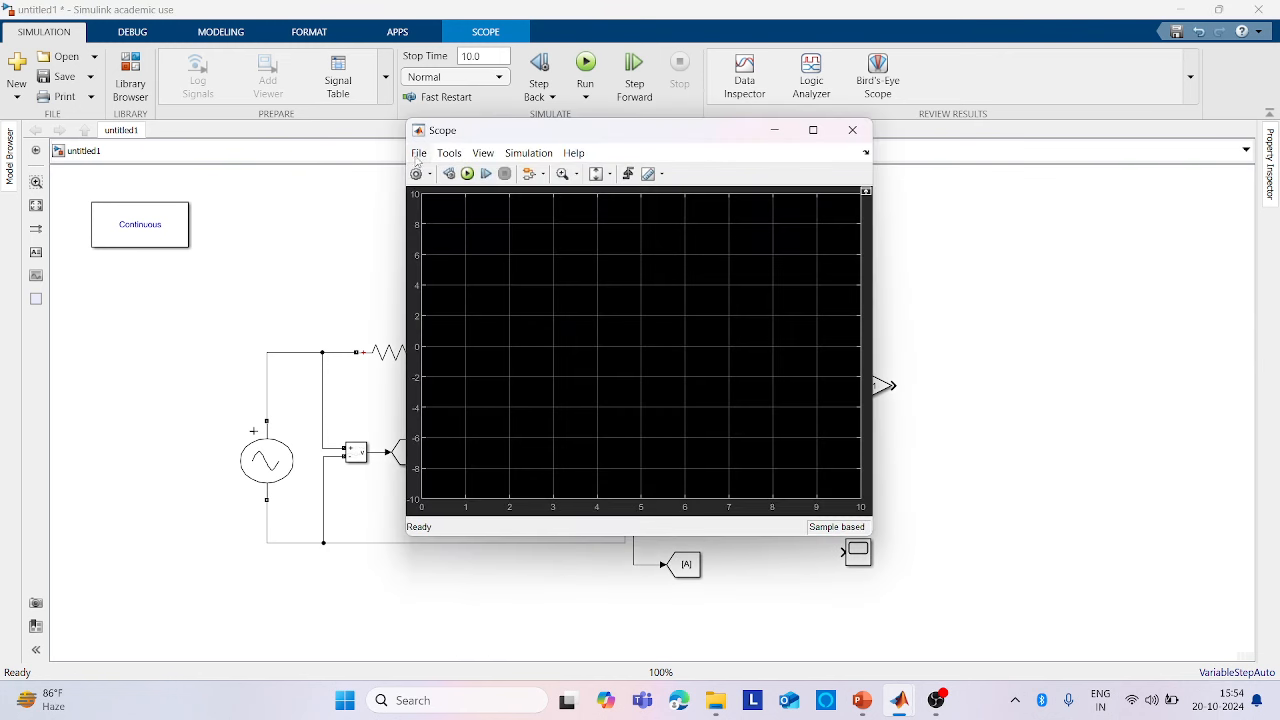
{"action": "left_click", "coordinate": [419, 153]}
{"action": "mouse_move", "coordinate": [444, 191]}
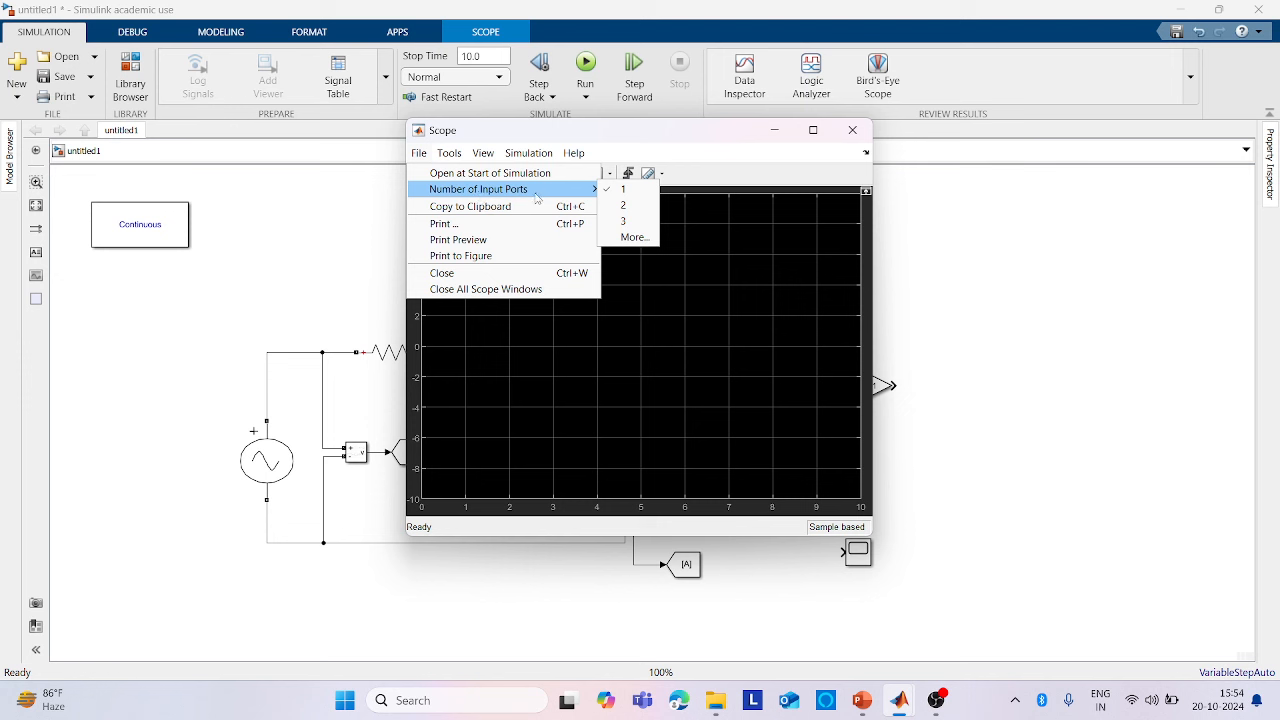
{"action": "left_click", "coordinate": [632, 206]}
{"action": "left_click", "coordinate": [483, 153]}
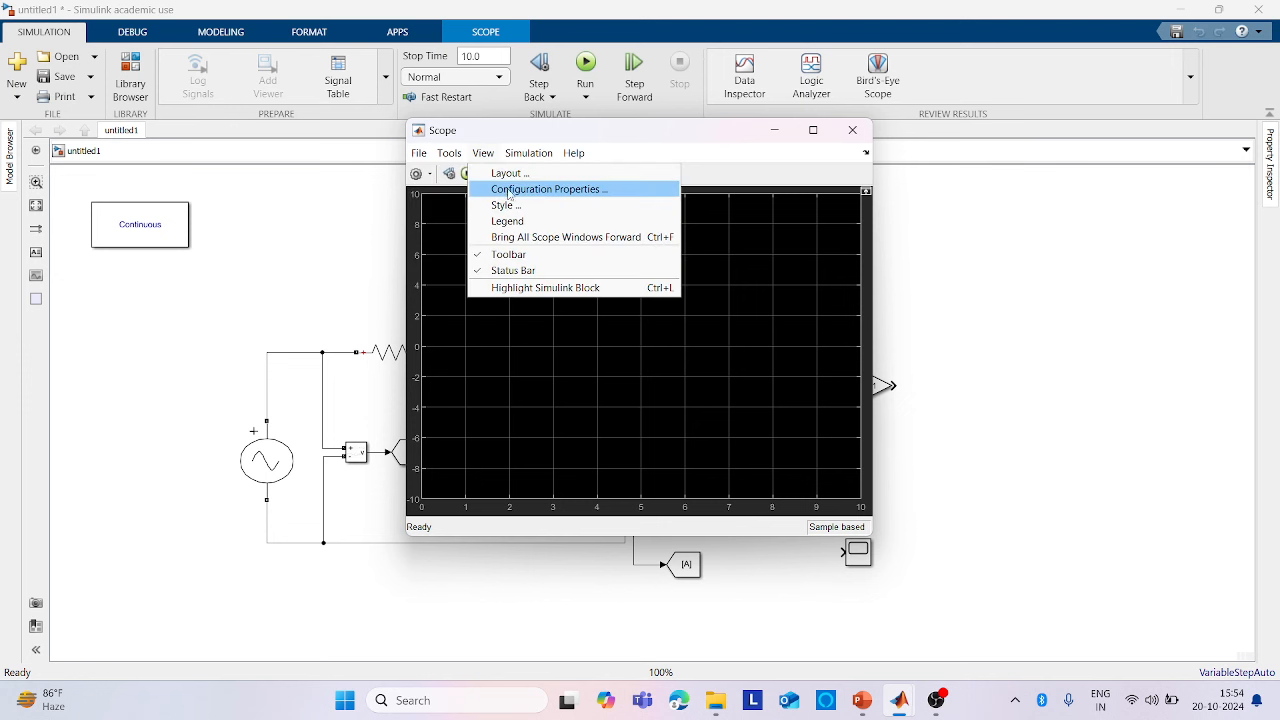
{"action": "left_click", "coordinate": [510, 174]}
{"action": "left_click", "coordinate": [517, 208]}
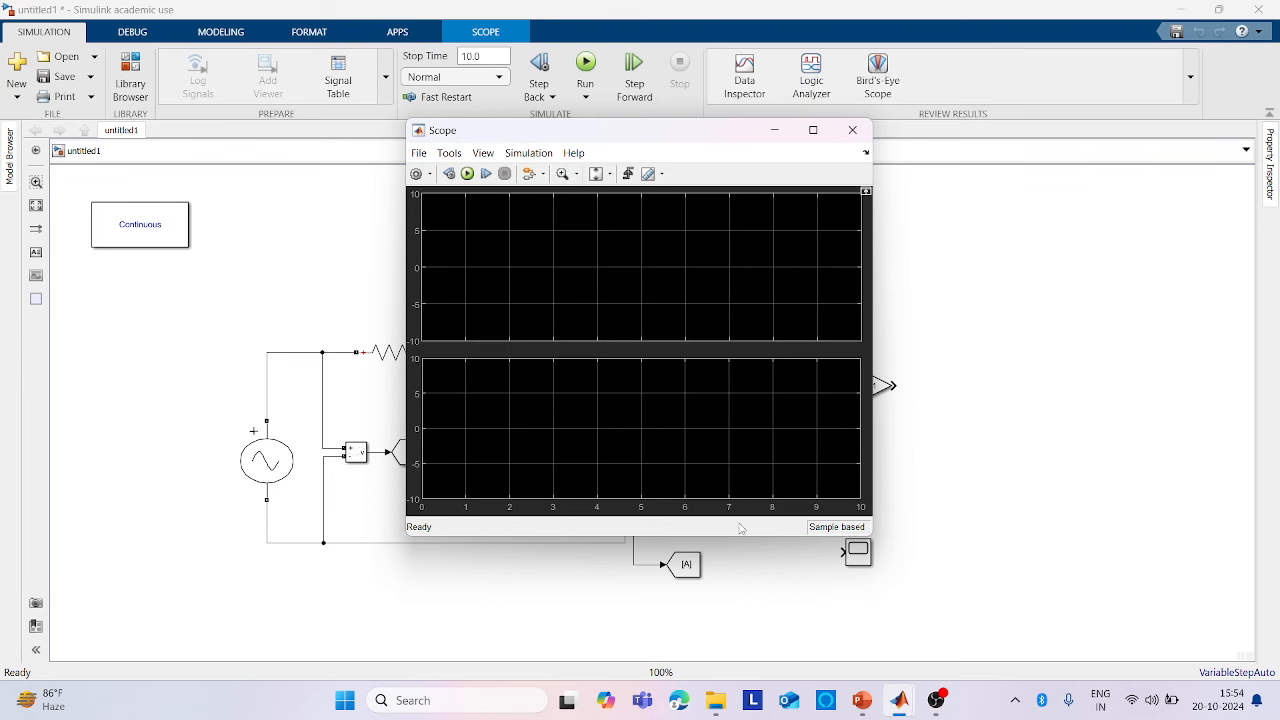
{"action": "left_click", "coordinate": [852, 130]}
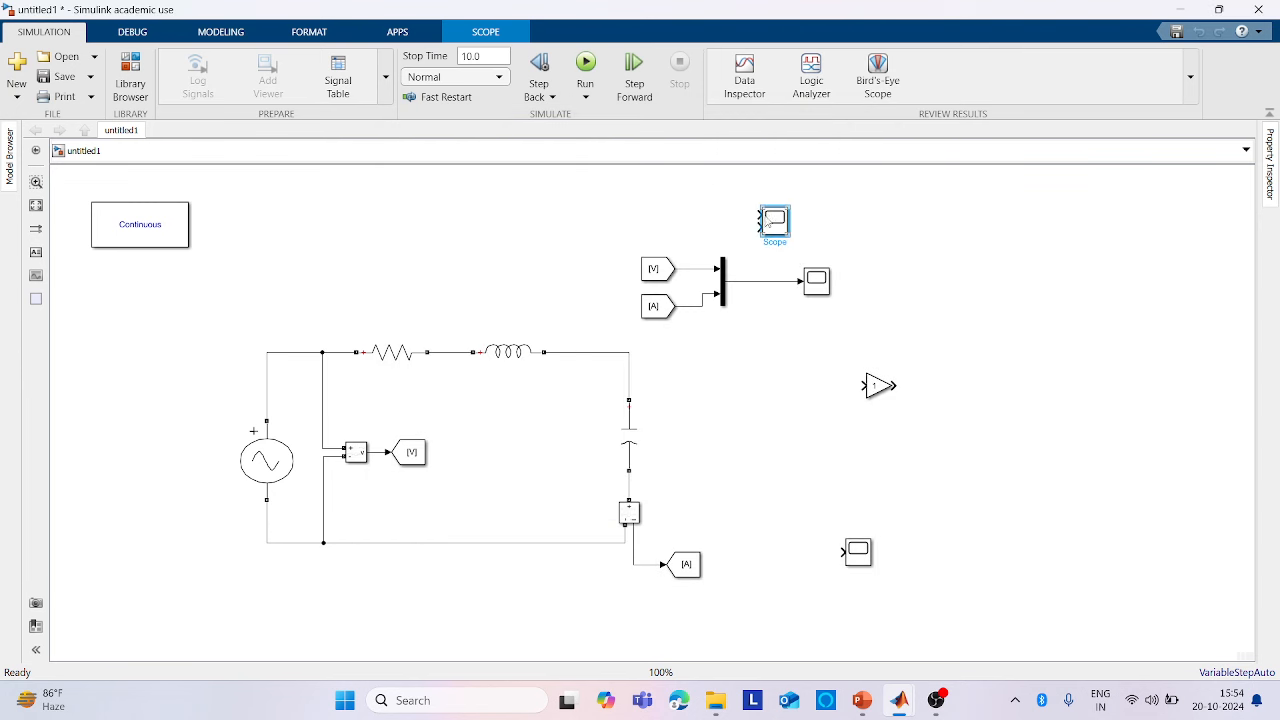
{"action": "left_click_drag", "start_coordinate": [757, 216], "coordinate": [681, 268]}
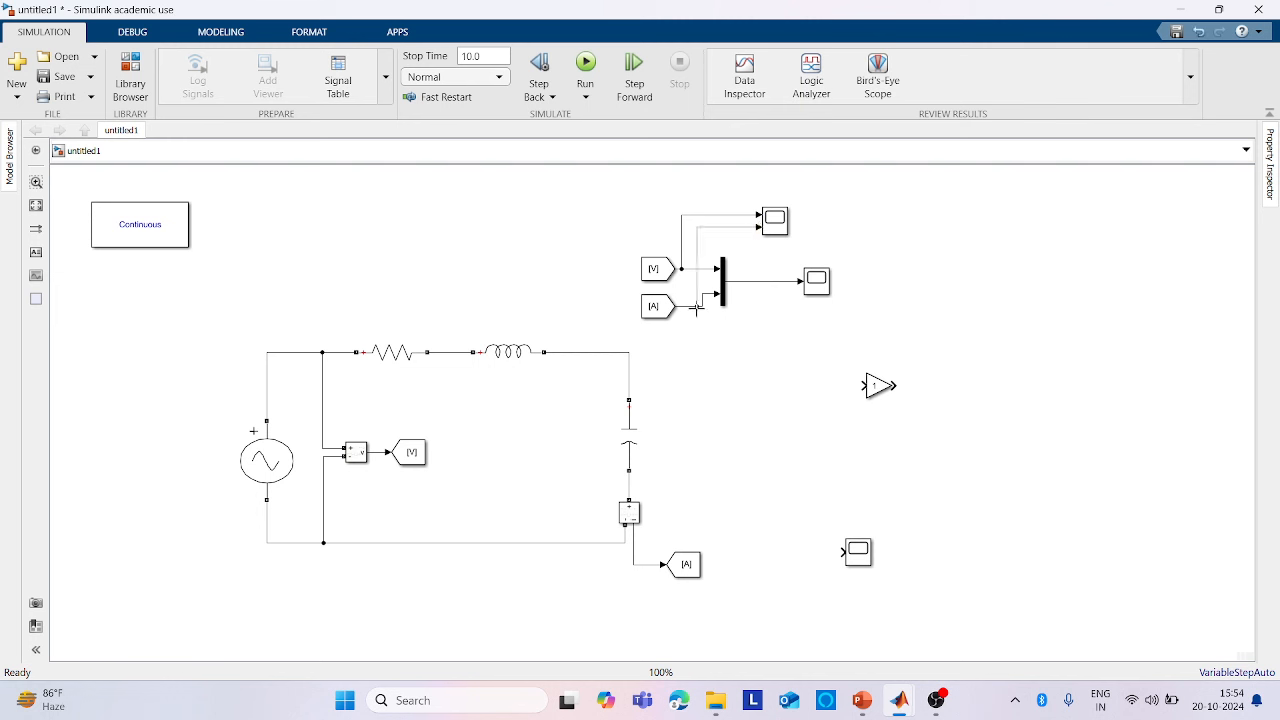
Set the AC Voltage Source's peak amplitude to 230*sqrt(2) V and its frequency to 50 Hz
{"action": "left_click", "coordinate": [262, 474]}
{"action": "double_click", "coordinate": [262, 474]}
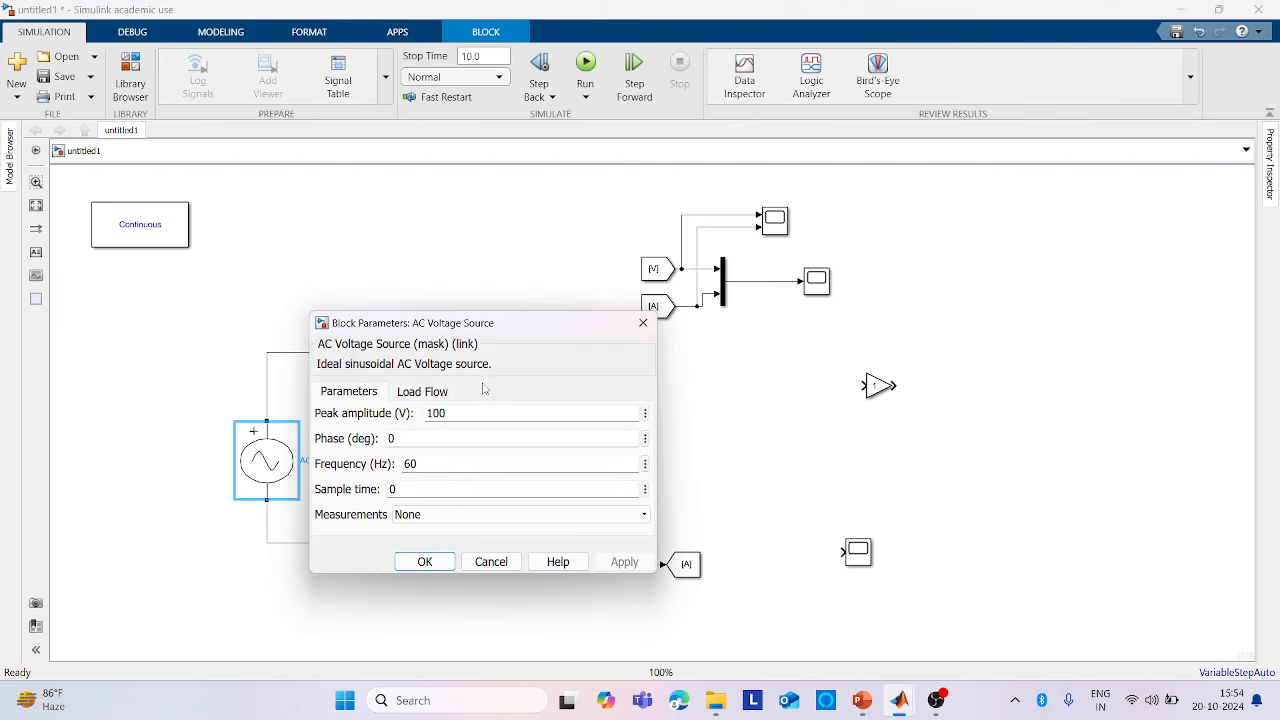
{"action": "type", "text": "230*sq"}
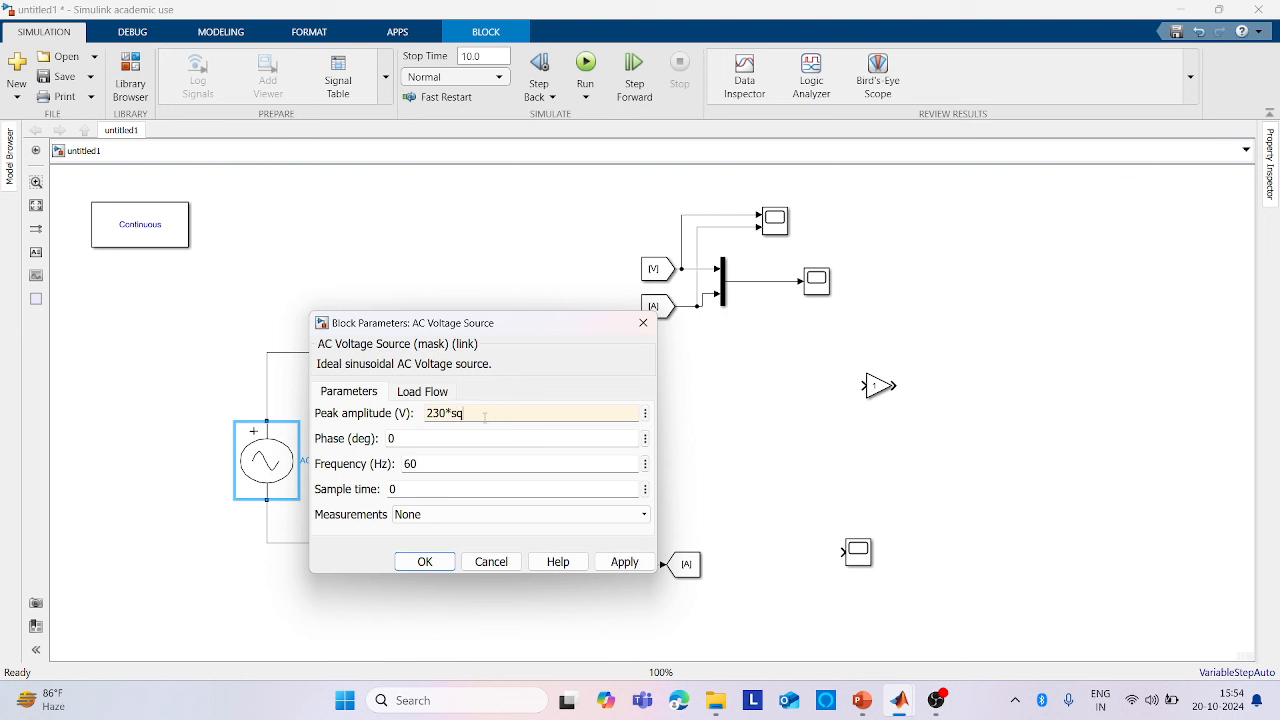
{"action": "type", "text": "rt("}
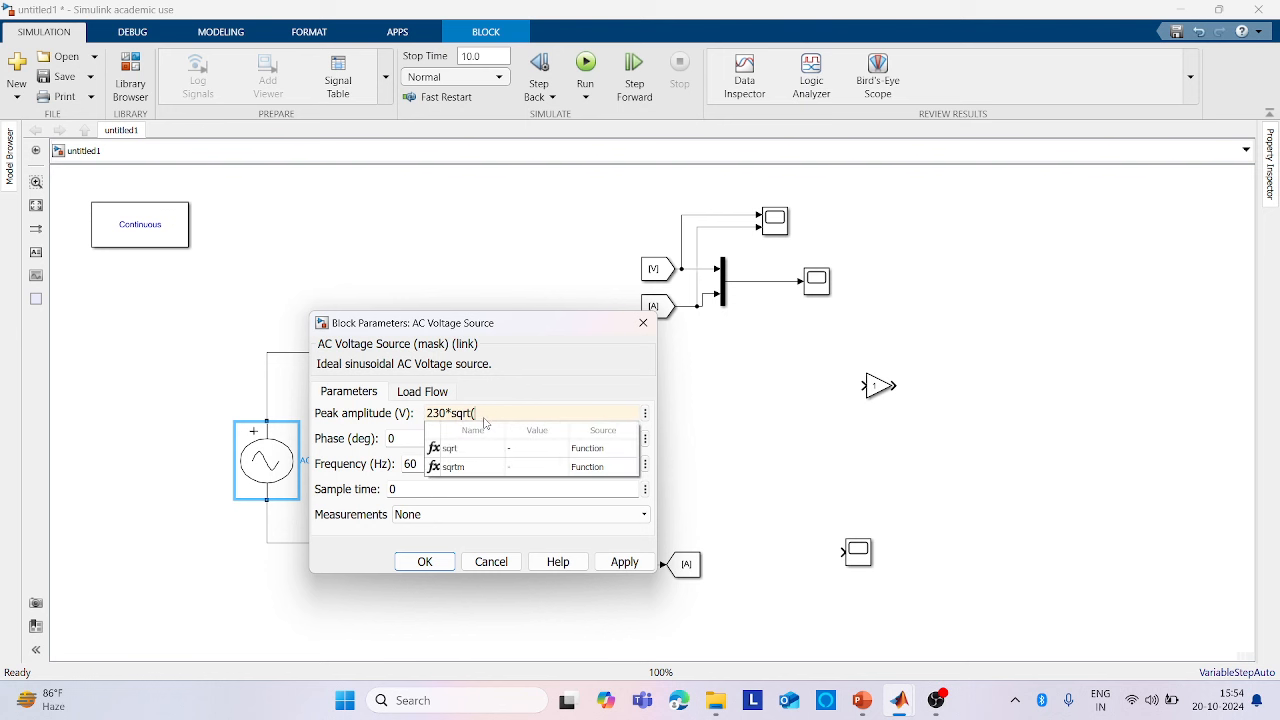
{"action": "type", "text": "2)"}
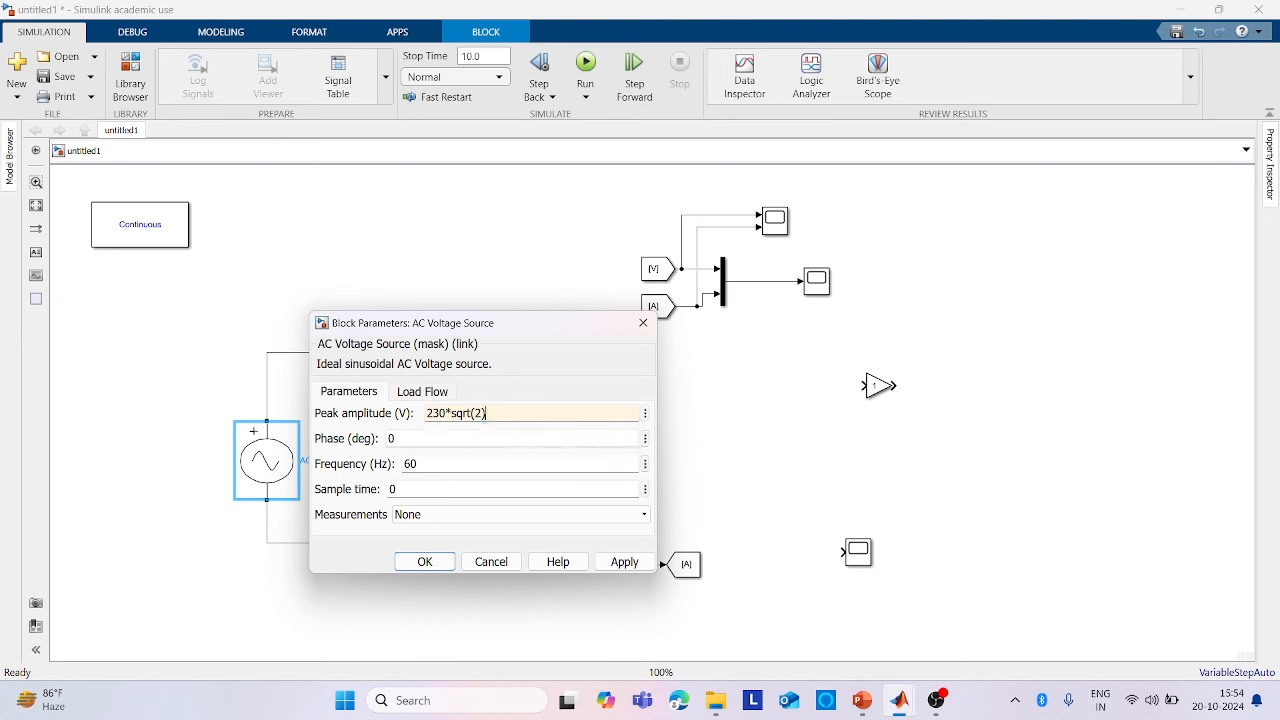
{"action": "double_click", "coordinate": [469, 460]}
{"action": "type", "text": "5"}
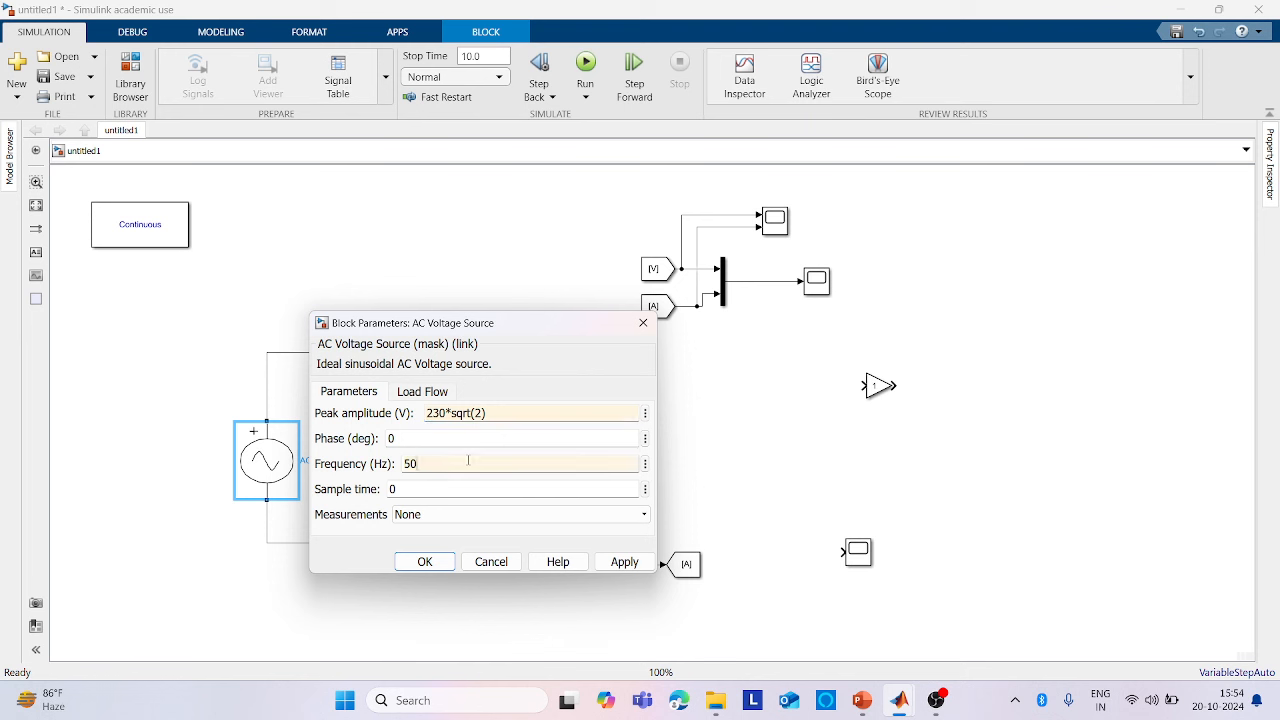
{"action": "left_click", "coordinate": [623, 561]}
{"action": "left_click", "coordinate": [424, 561]}
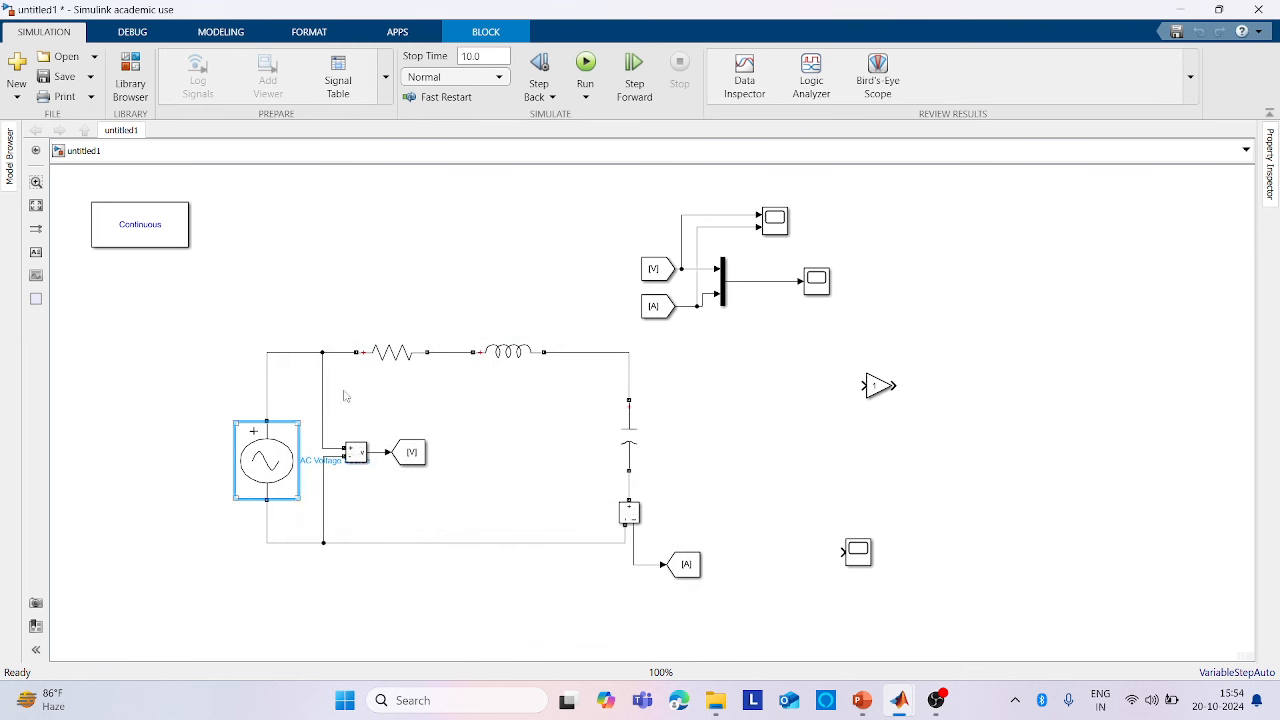
Check the resistance, inductance and capacitance values of the three series RLC branch blocks
{"action": "double_click", "coordinate": [408, 366]}
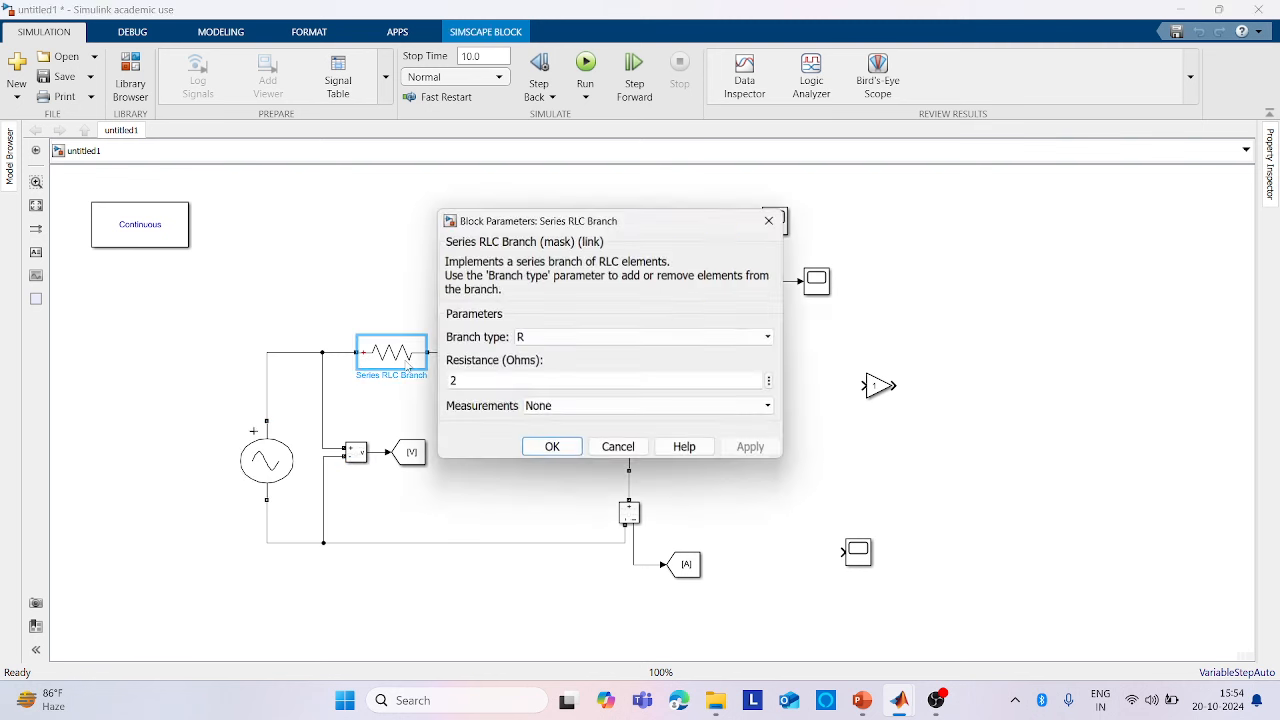
{"action": "left_click", "coordinate": [534, 446]}
{"action": "double_click", "coordinate": [502, 352]}
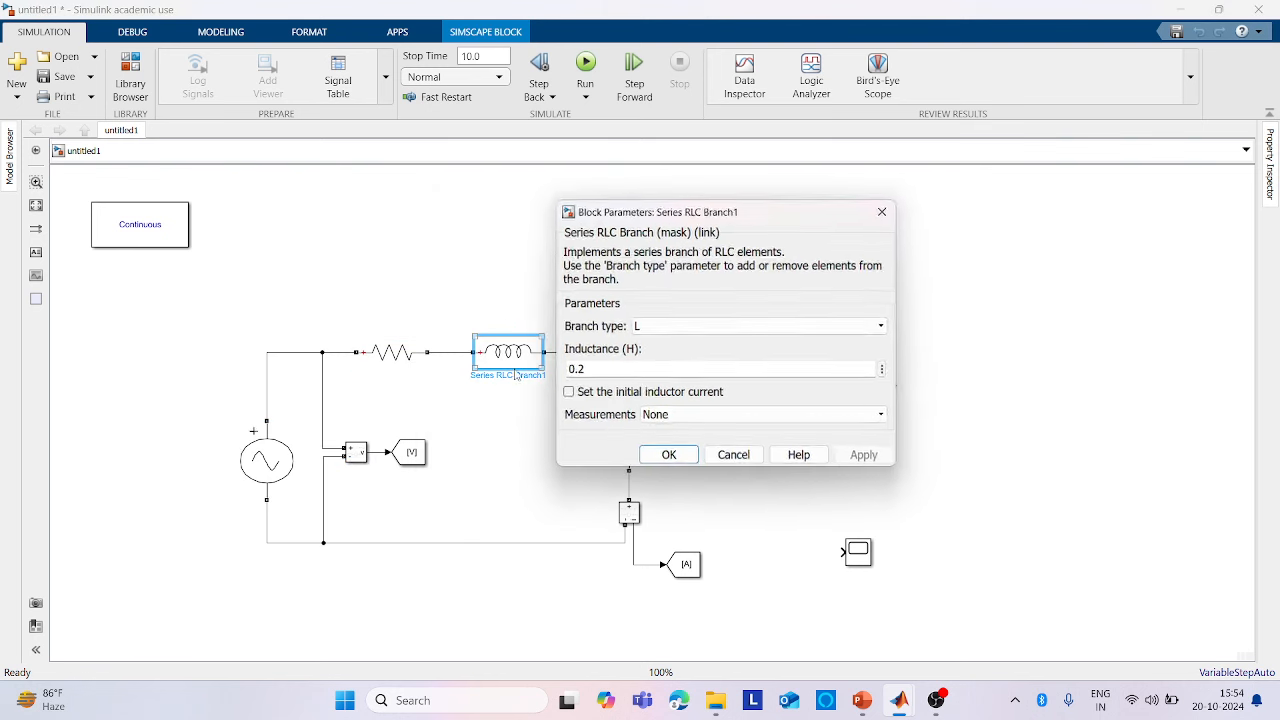
{"action": "left_click", "coordinate": [664, 452]}
{"action": "double_click", "coordinate": [632, 448]}
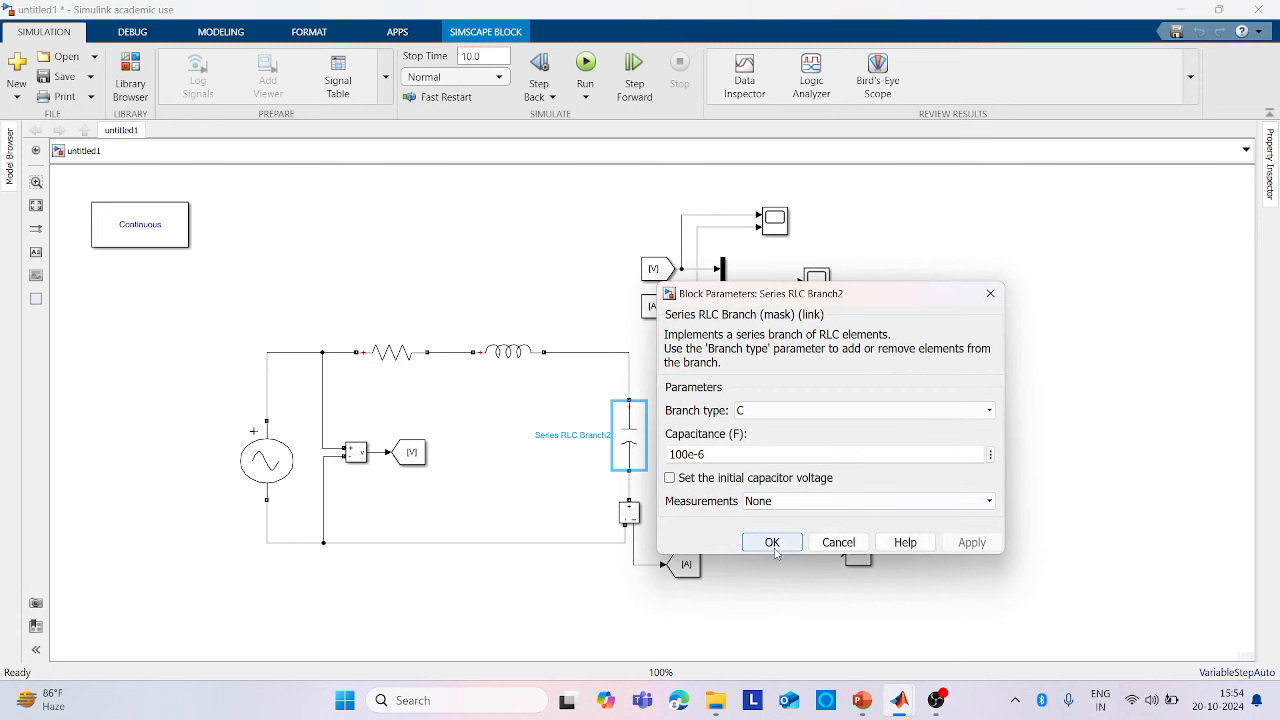
{"action": "left_click", "coordinate": [780, 542]}
Set the simulation stop time to 0.06 and run the model
{"action": "double_click", "coordinate": [498, 54]}
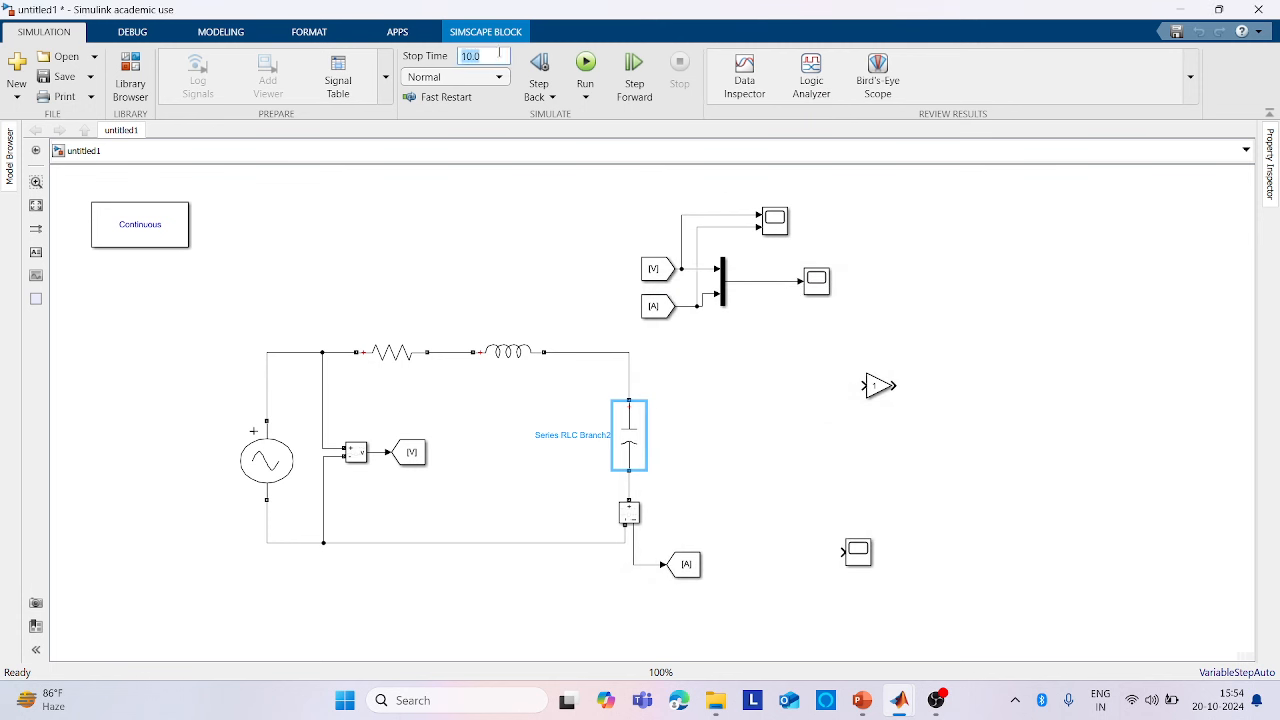
{"action": "type", "text": "0"}
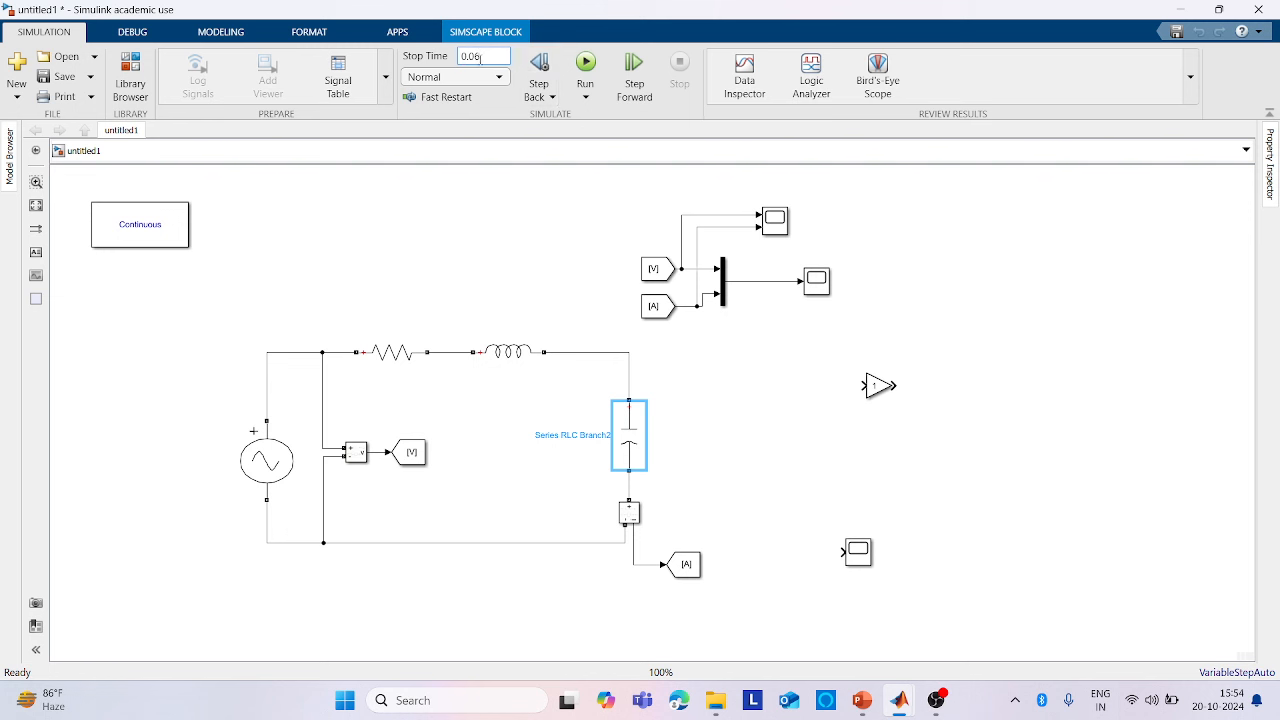
{"action": "left_click", "coordinate": [587, 64]}
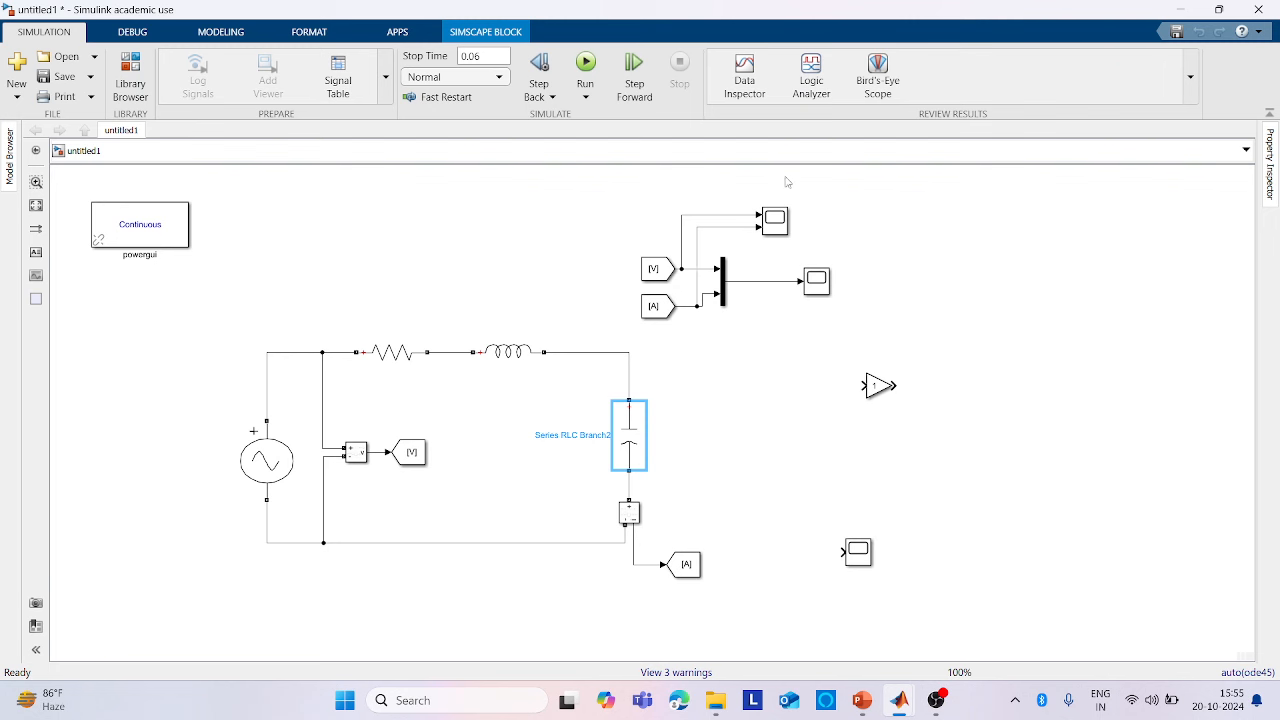
Examine the combined waveforms on the Scope fed by the Mux, magnifying the voltage peaks along the vertical axis
{"action": "double_click", "coordinate": [816, 285]}
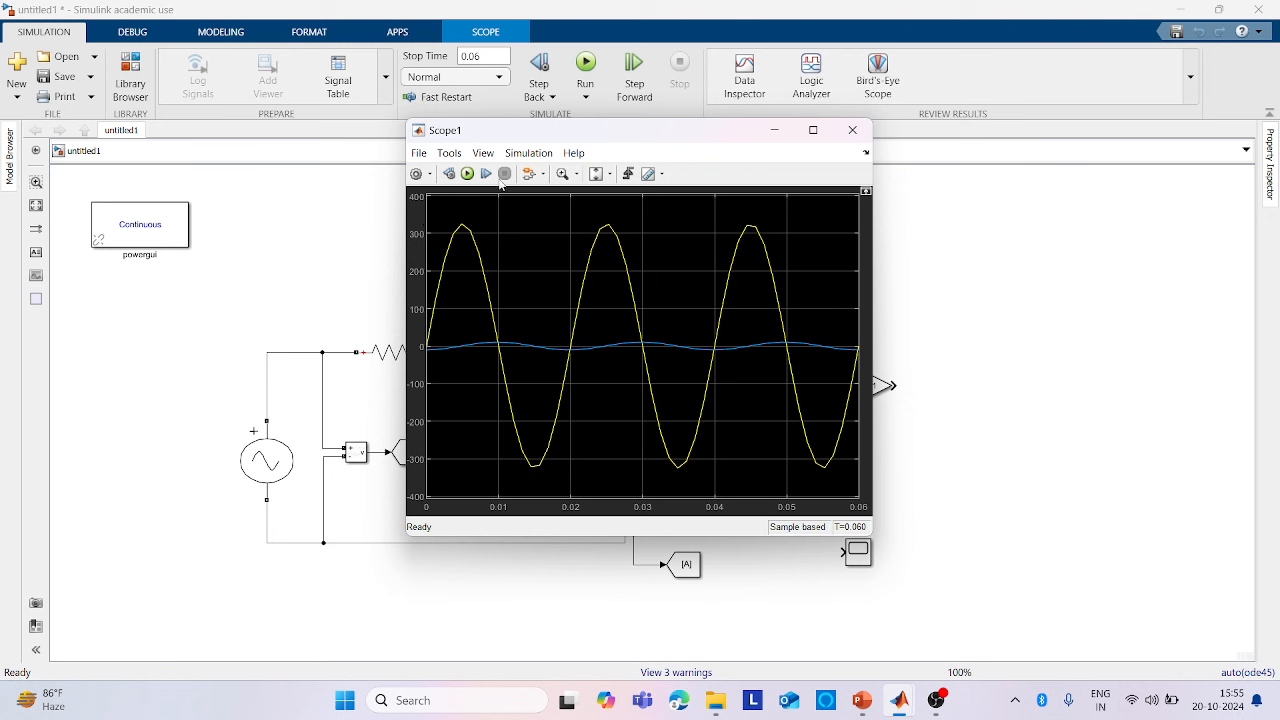
{"action": "left_click", "coordinate": [577, 175]}
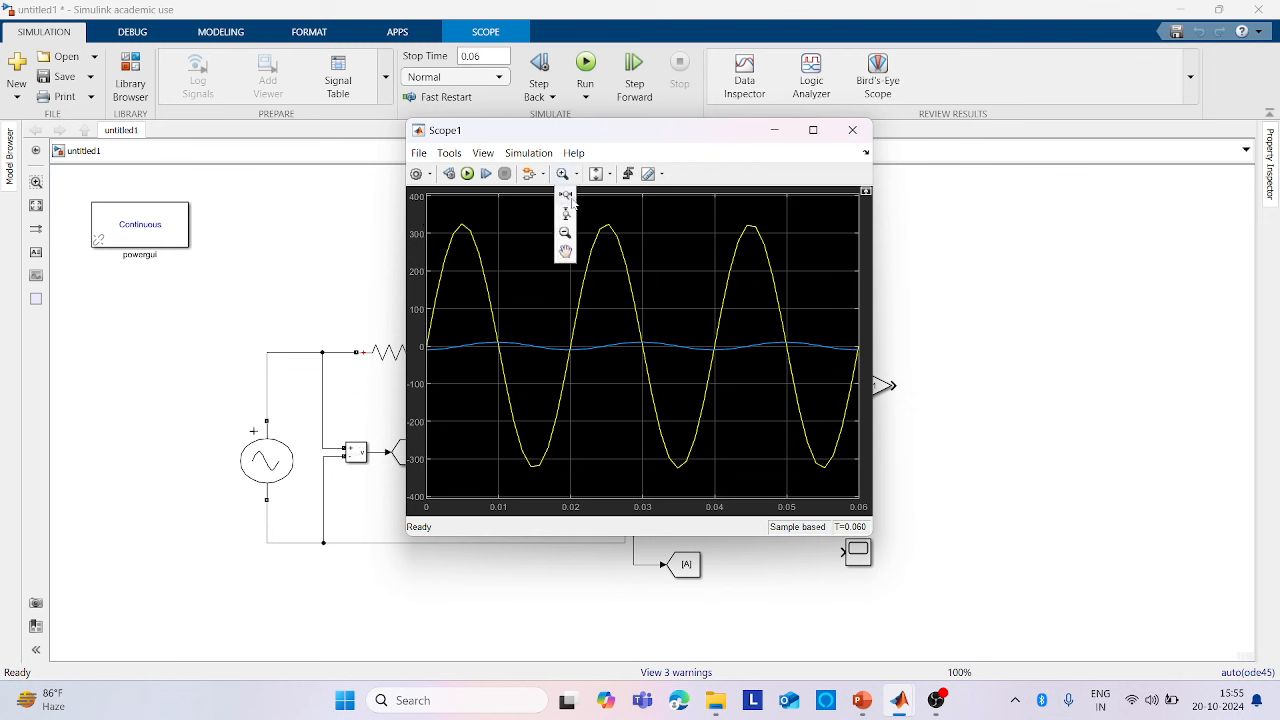
{"action": "left_click", "coordinate": [567, 213]}
{"action": "left_click_drag", "start_coordinate": [468, 213], "coordinate": [460, 251]}
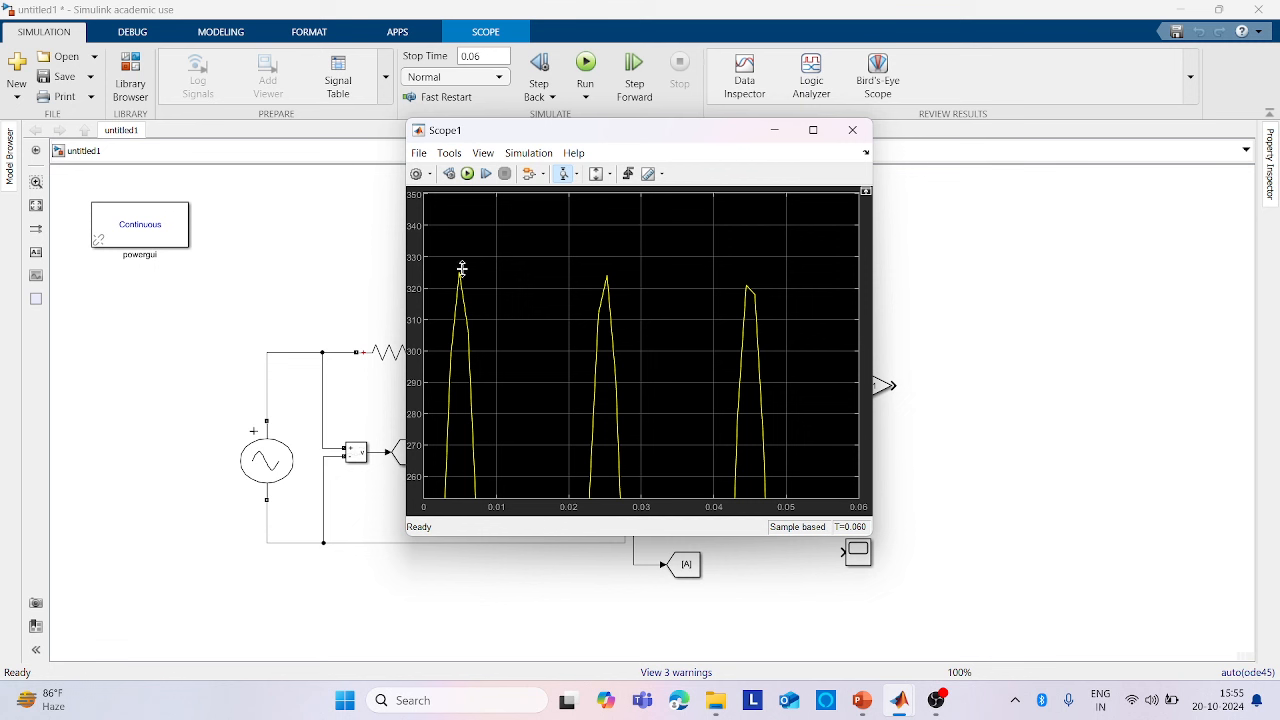
{"action": "left_click", "coordinate": [852, 130]}
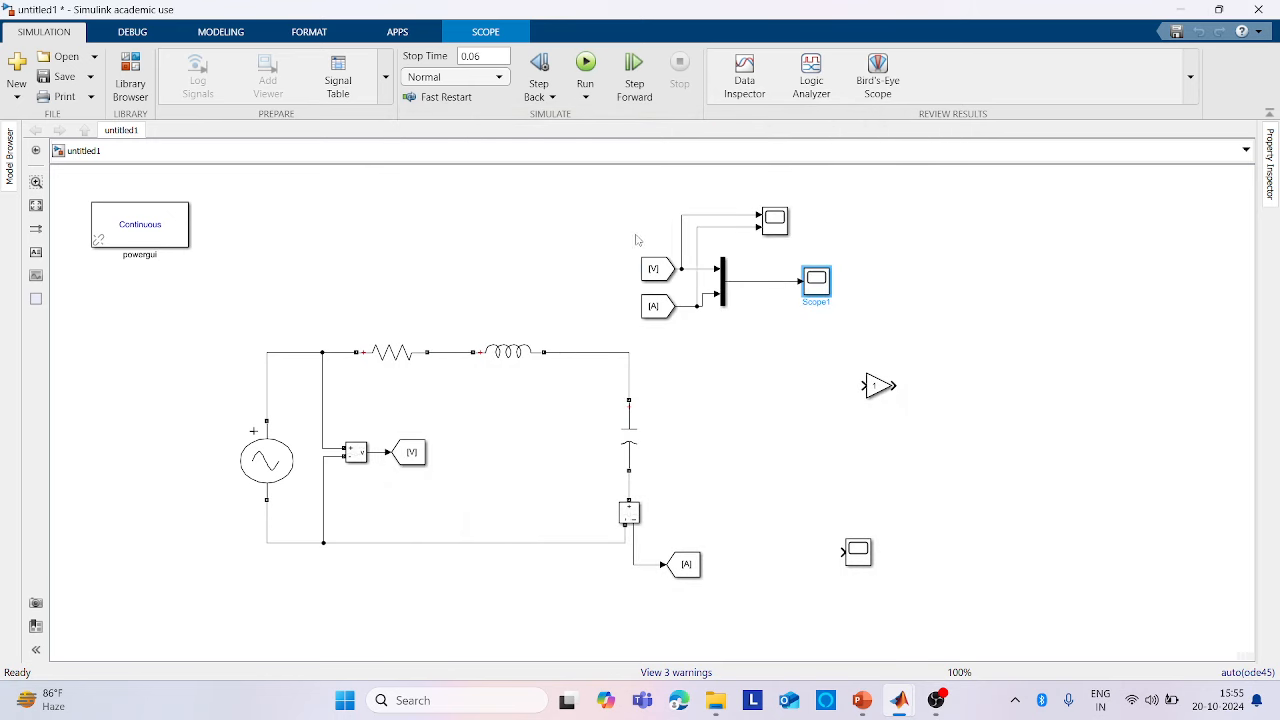
Change the model's variable-step solver to ode15s (stiff/NDF) and rerun the simulation
{"action": "left_click", "coordinate": [1257, 682]}
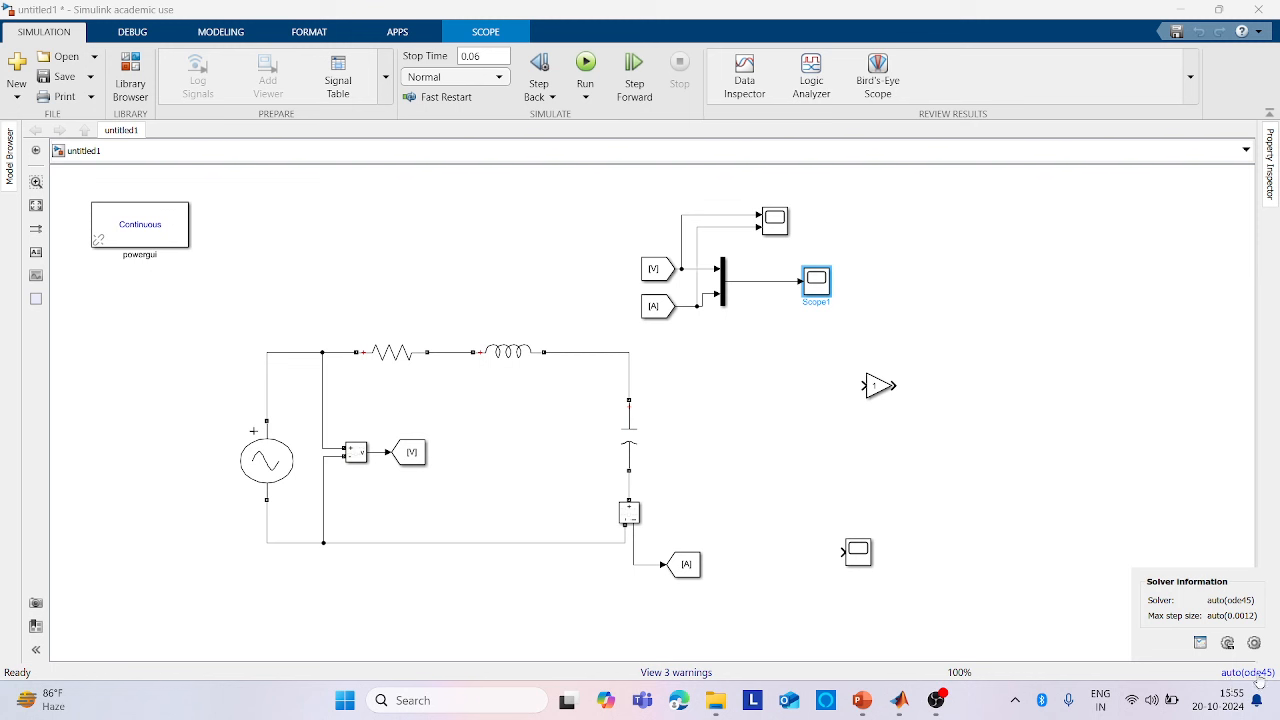
{"action": "left_click", "coordinate": [1255, 644]}
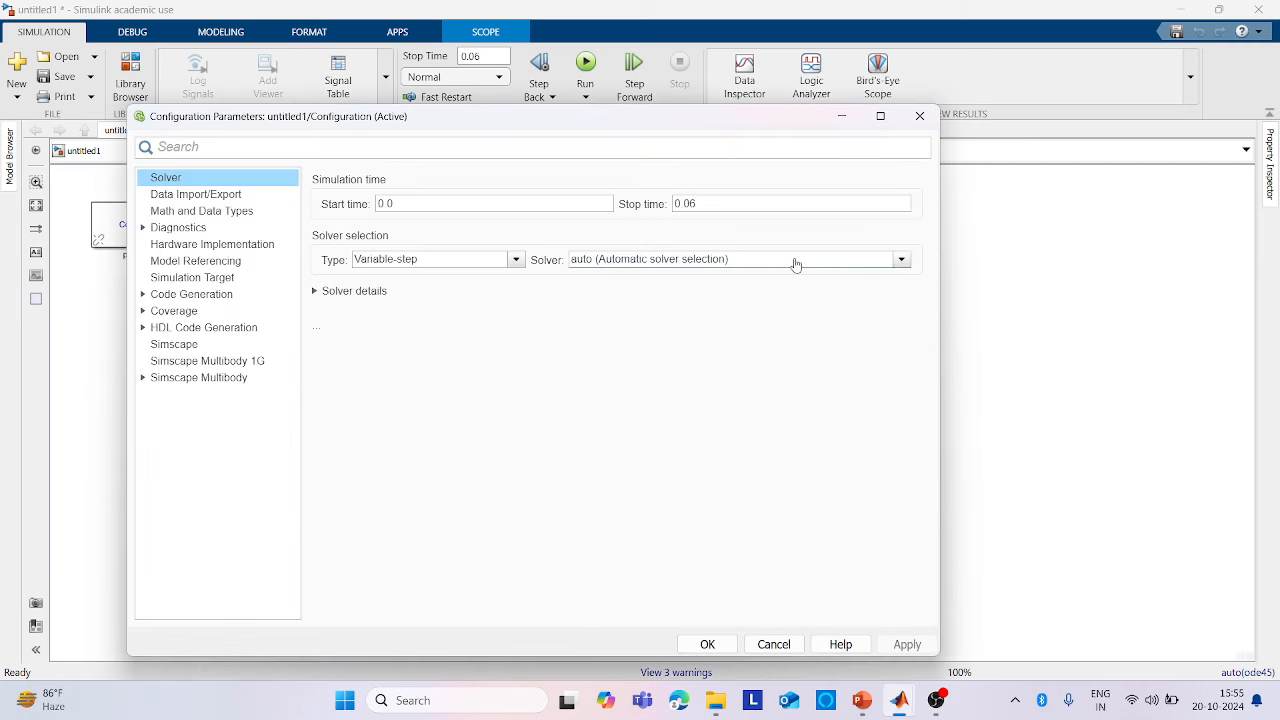
{"action": "left_click", "coordinate": [901, 261]}
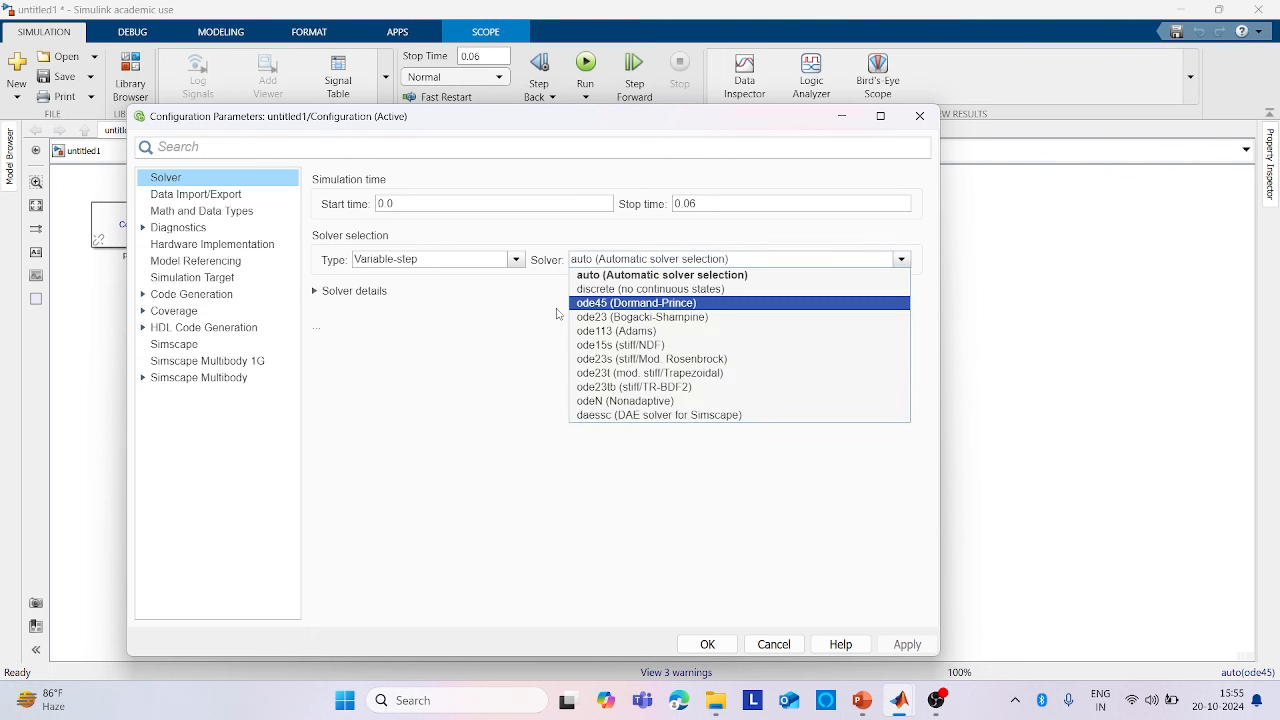
{"action": "left_click", "coordinate": [581, 346]}
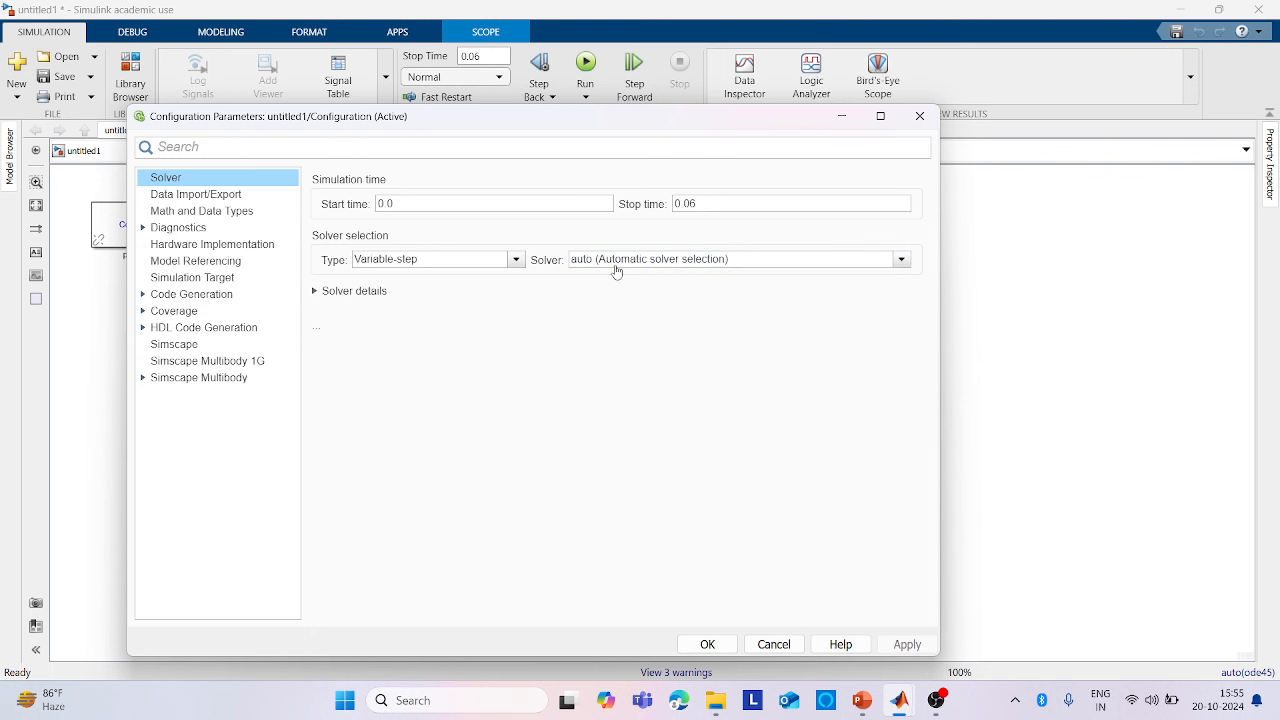
{"action": "left_click", "coordinate": [901, 261]}
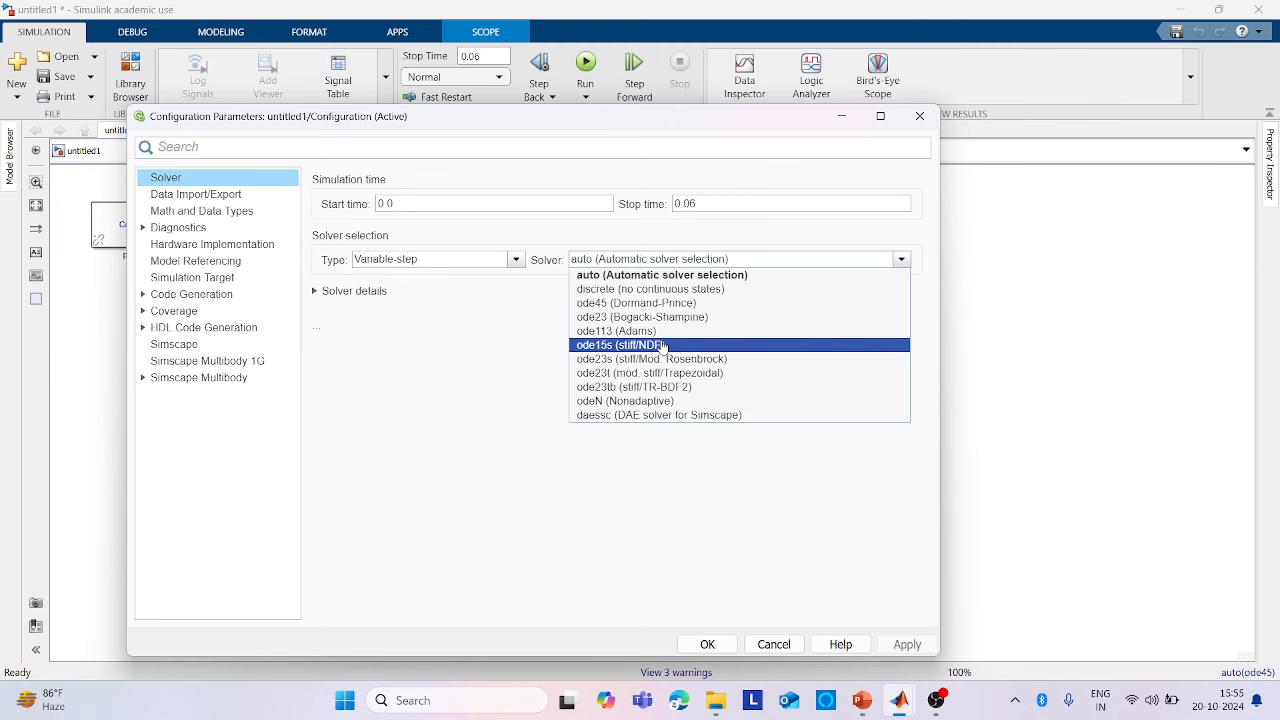
{"action": "left_click", "coordinate": [661, 345]}
{"action": "left_click", "coordinate": [922, 648]}
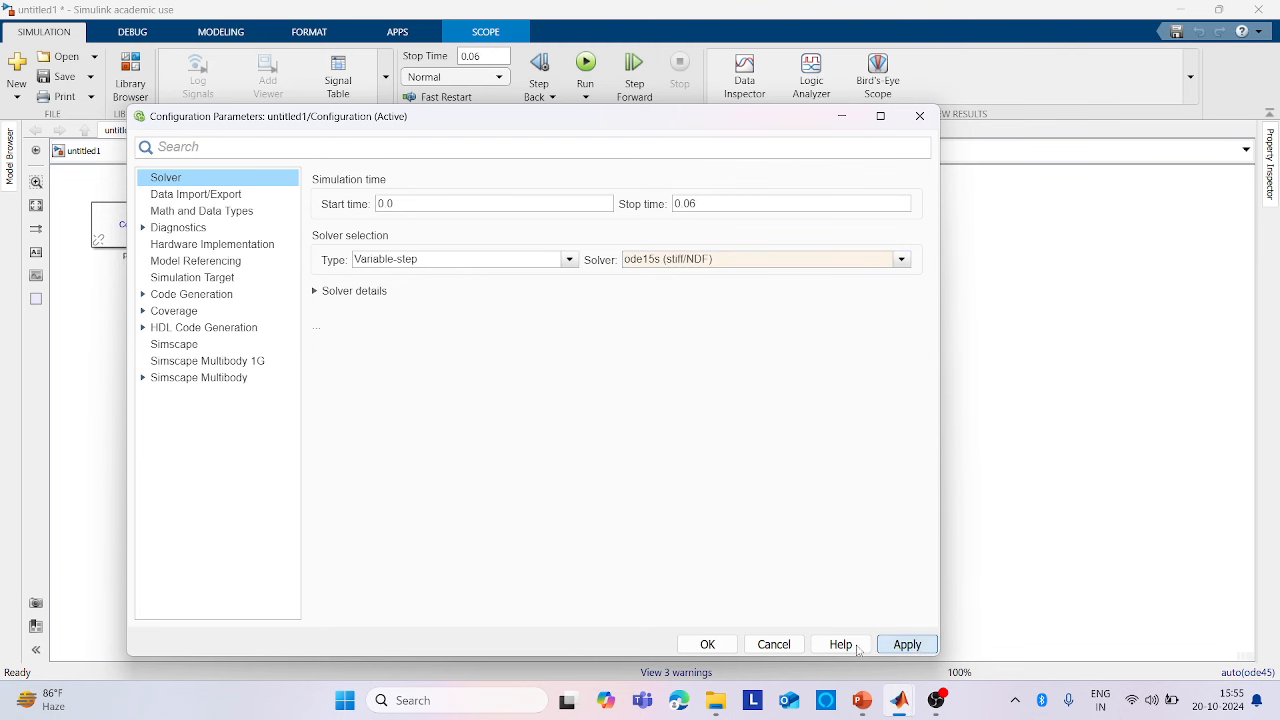
{"action": "left_click", "coordinate": [707, 644]}
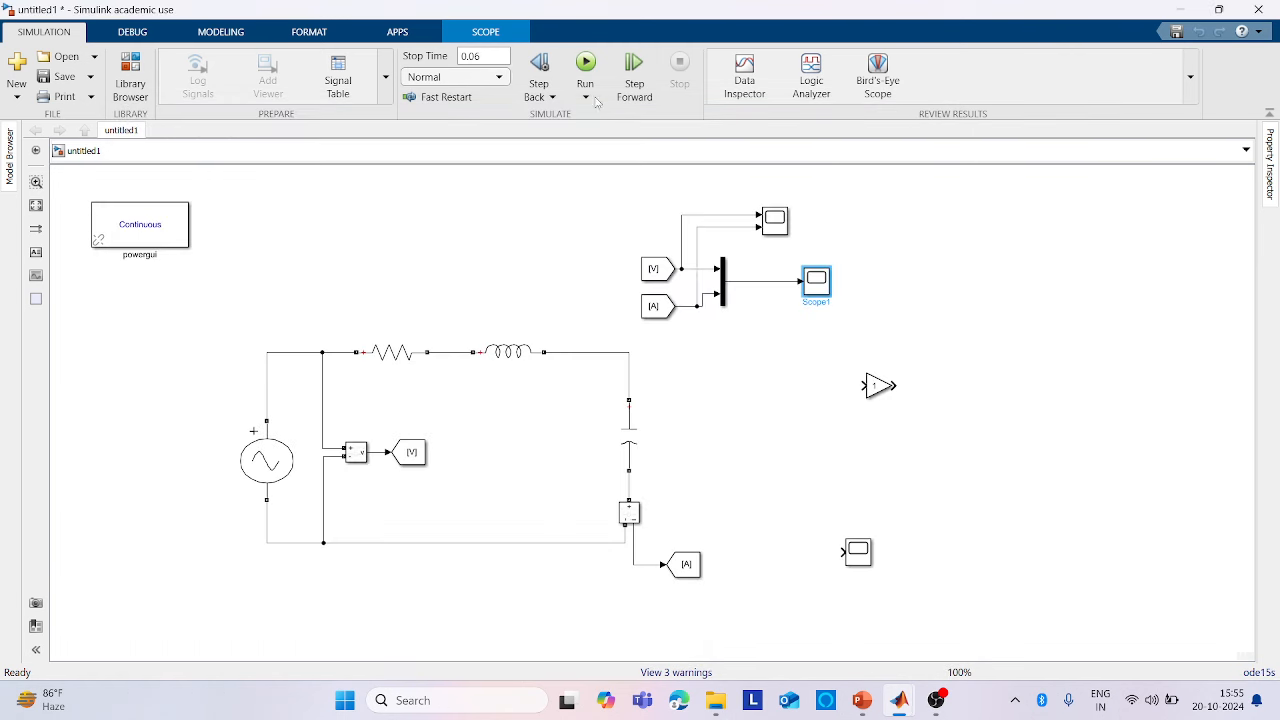
{"action": "left_click", "coordinate": [585, 66]}
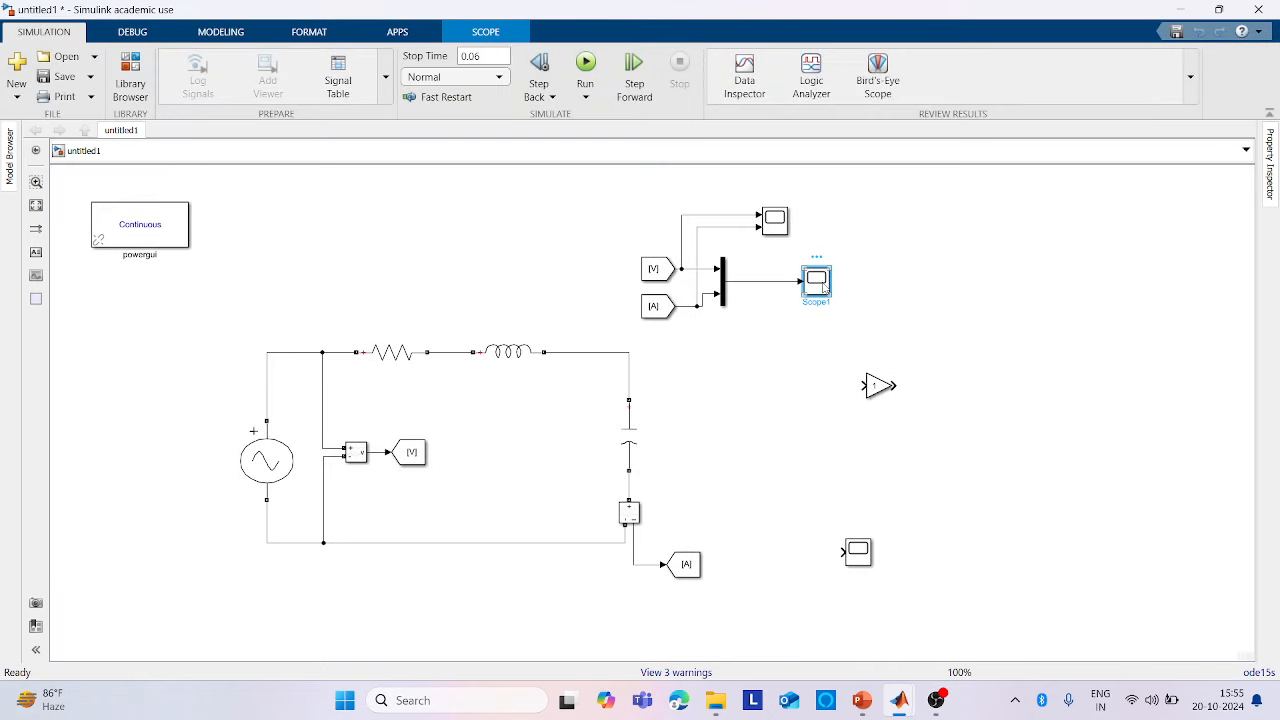
Re-examine the waveforms on the Mux's Scope, fitting both axes to the data and magnifying the voltage peaks again
{"action": "double_click", "coordinate": [817, 281]}
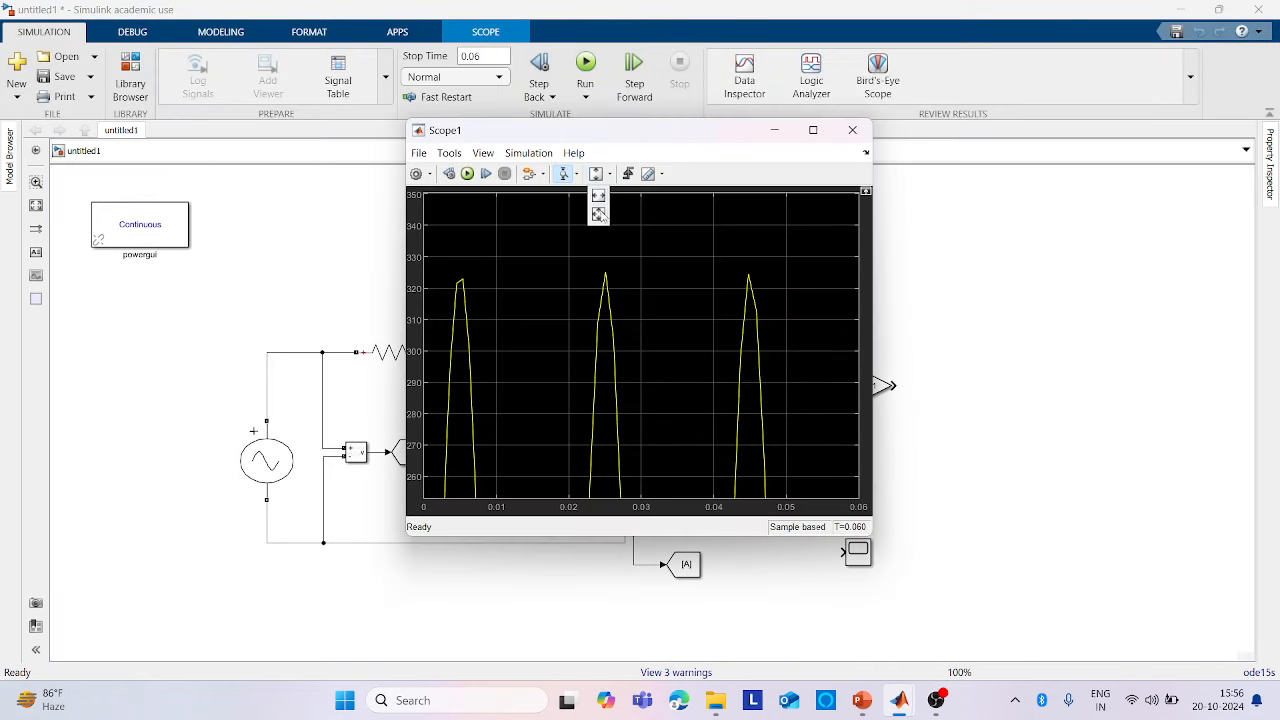
{"action": "left_click", "coordinate": [595, 174]}
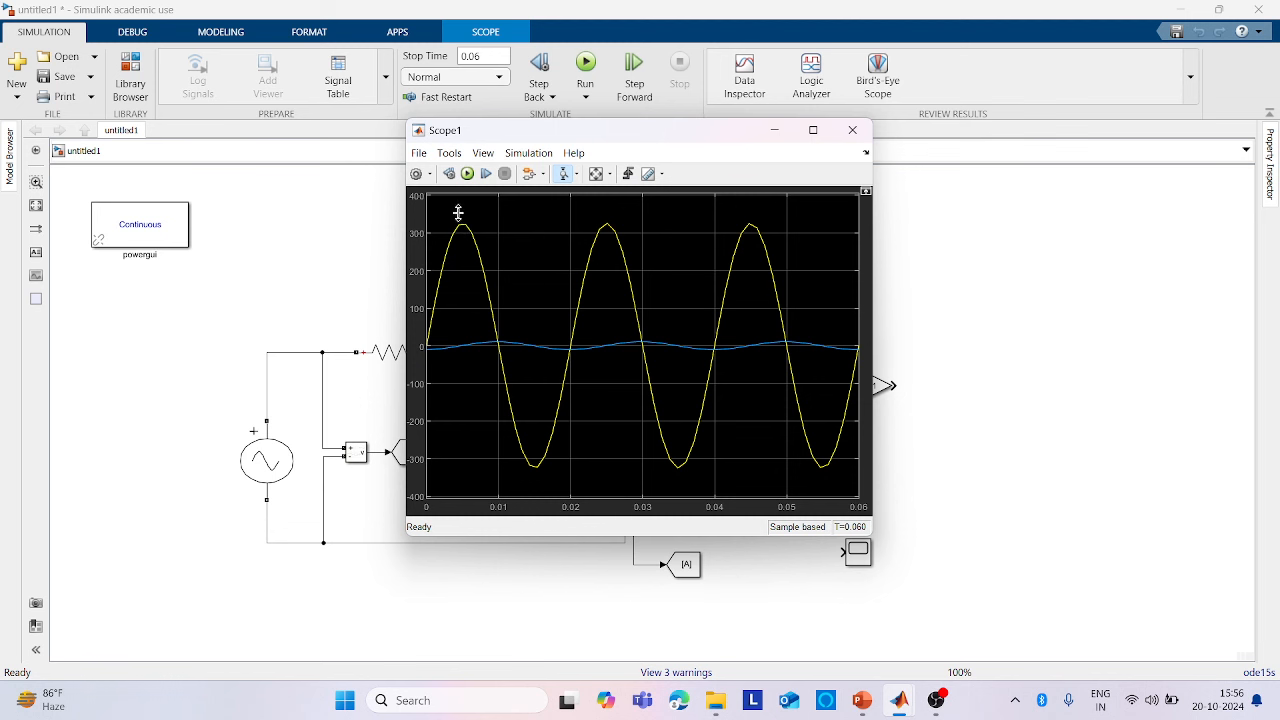
{"action": "left_click_drag", "start_coordinate": [459, 216], "coordinate": [460, 236]}
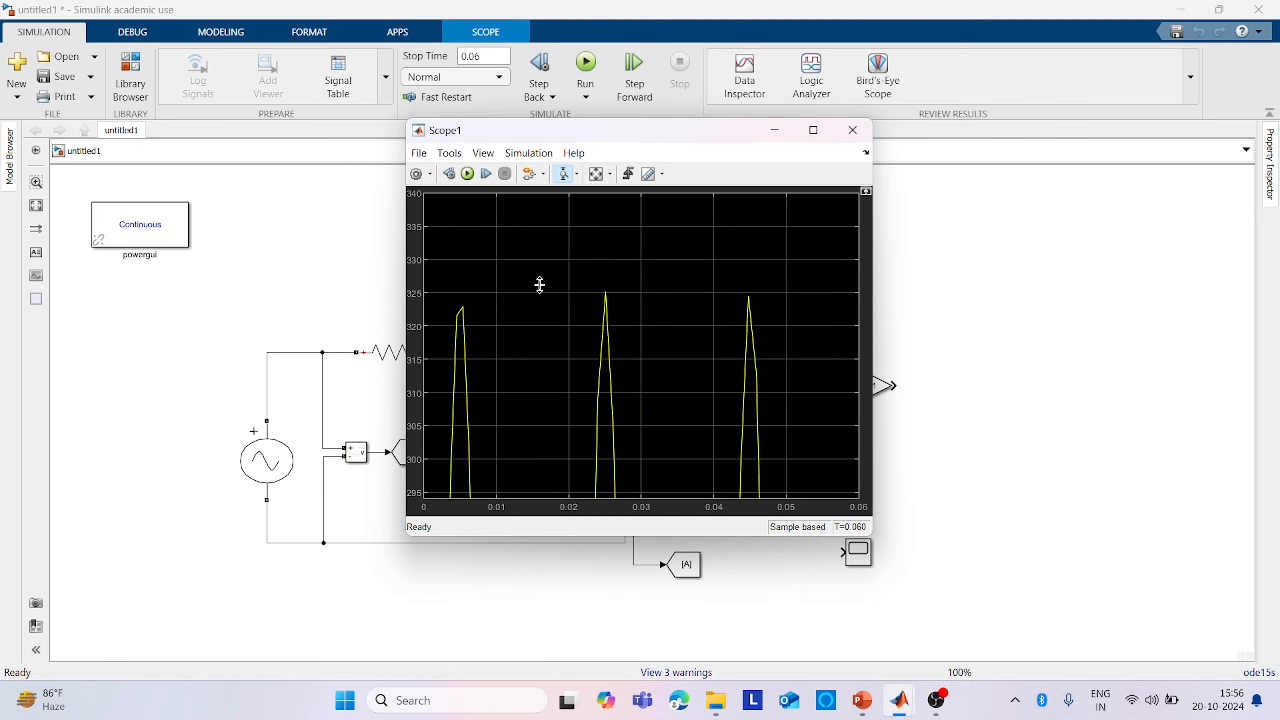
{"action": "left_click", "coordinate": [852, 130]}
Examine the separate voltage and current plots on the two-input Scope, magnifying the current peaks vertically before fitting both axes back to the data
{"action": "double_click", "coordinate": [776, 222]}
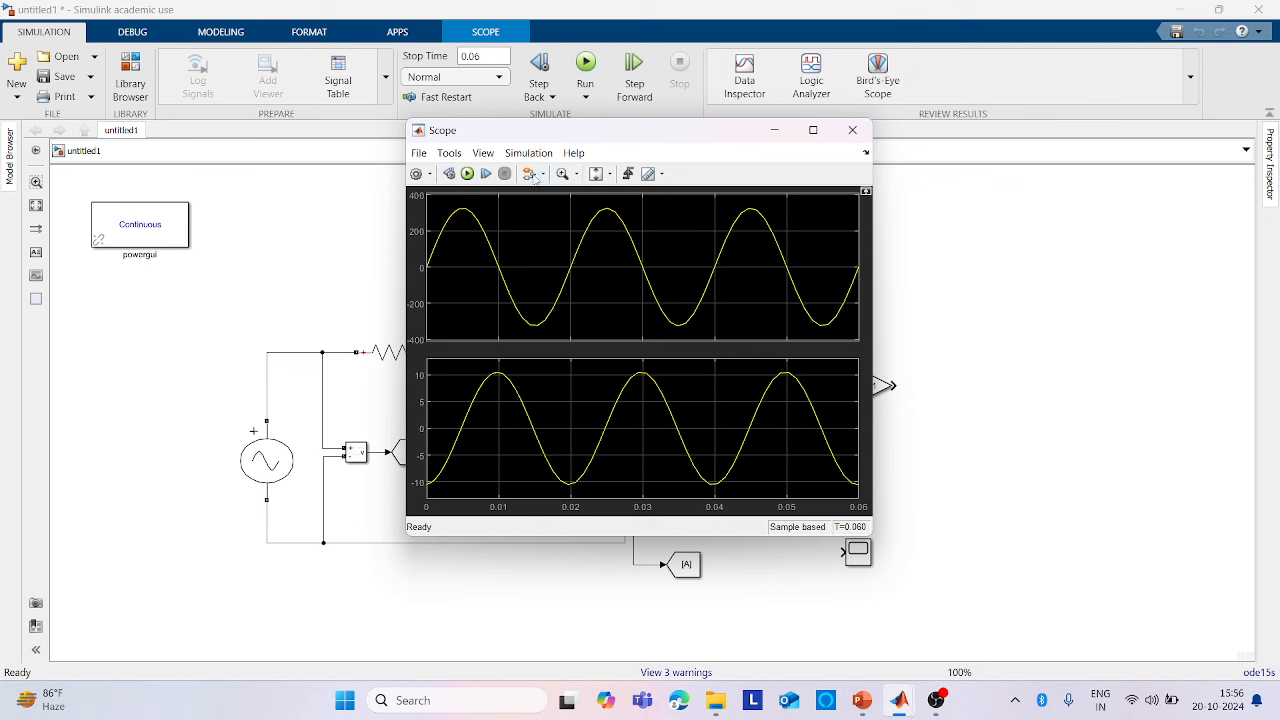
{"action": "left_click", "coordinate": [576, 176]}
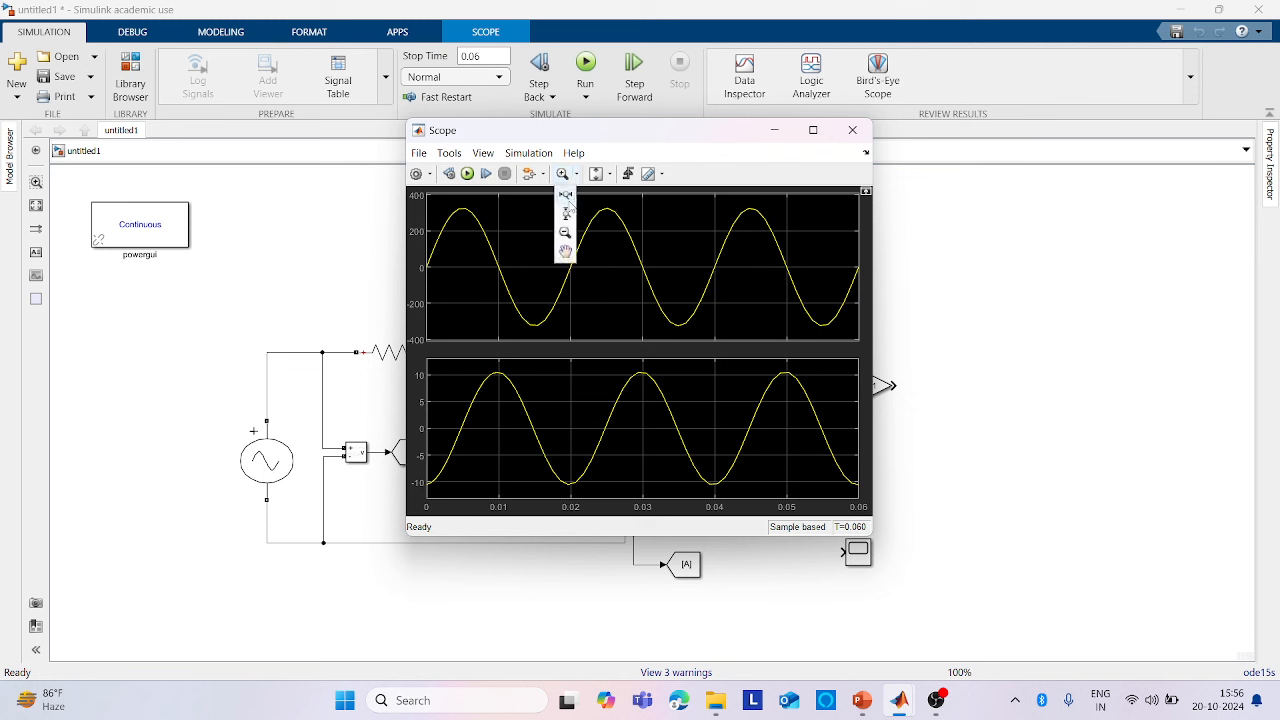
{"action": "left_click", "coordinate": [566, 212]}
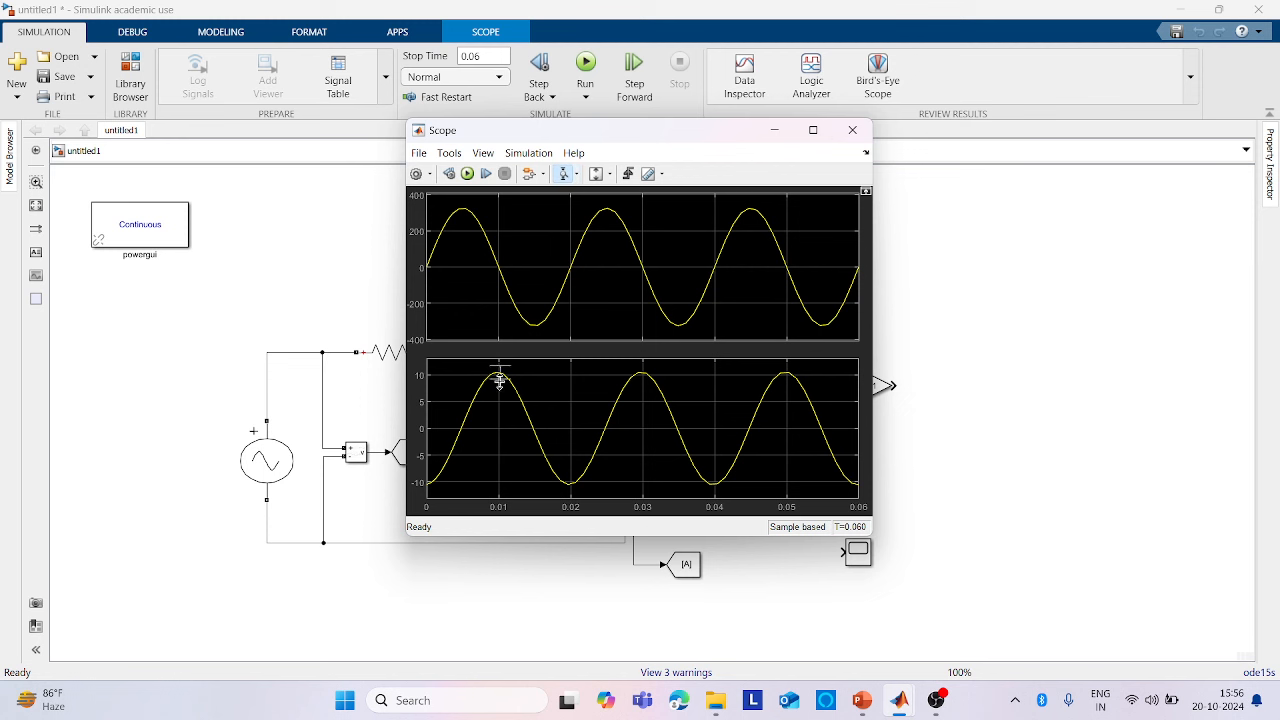
{"action": "left_click_drag", "start_coordinate": [500, 380], "coordinate": [501, 386]}
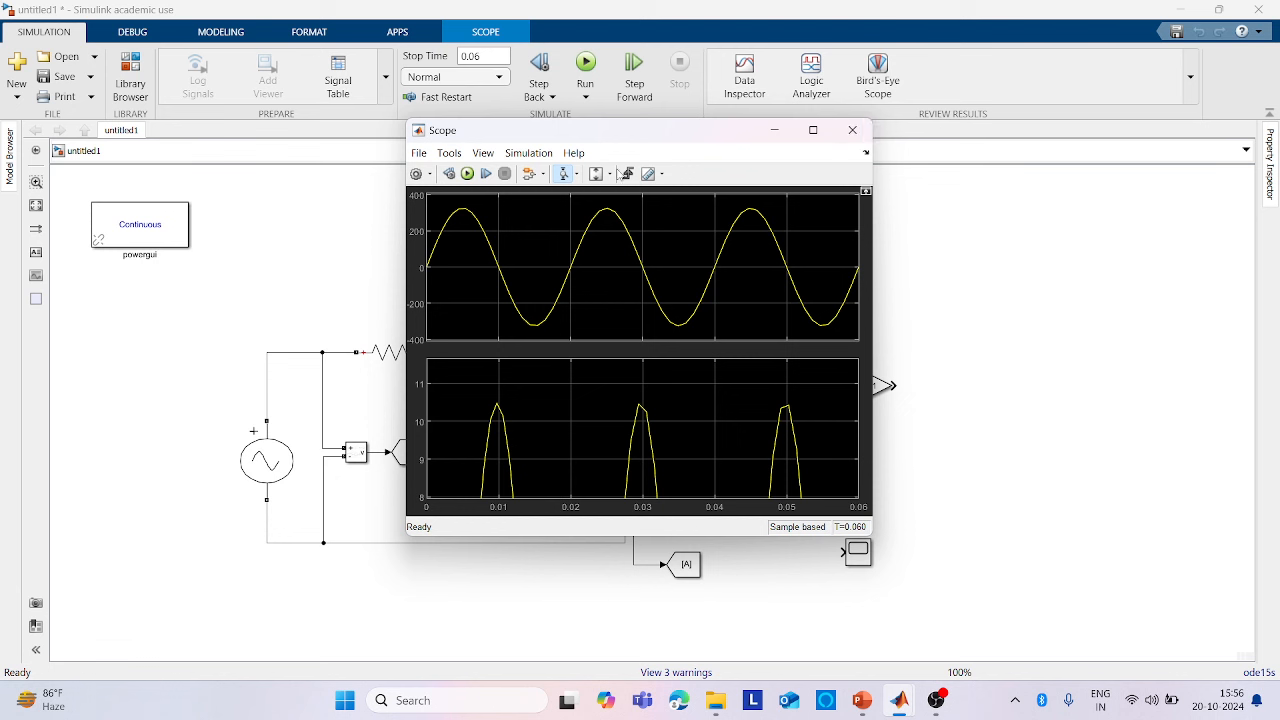
{"action": "left_click", "coordinate": [609, 175]}
{"action": "left_click", "coordinate": [600, 215]}
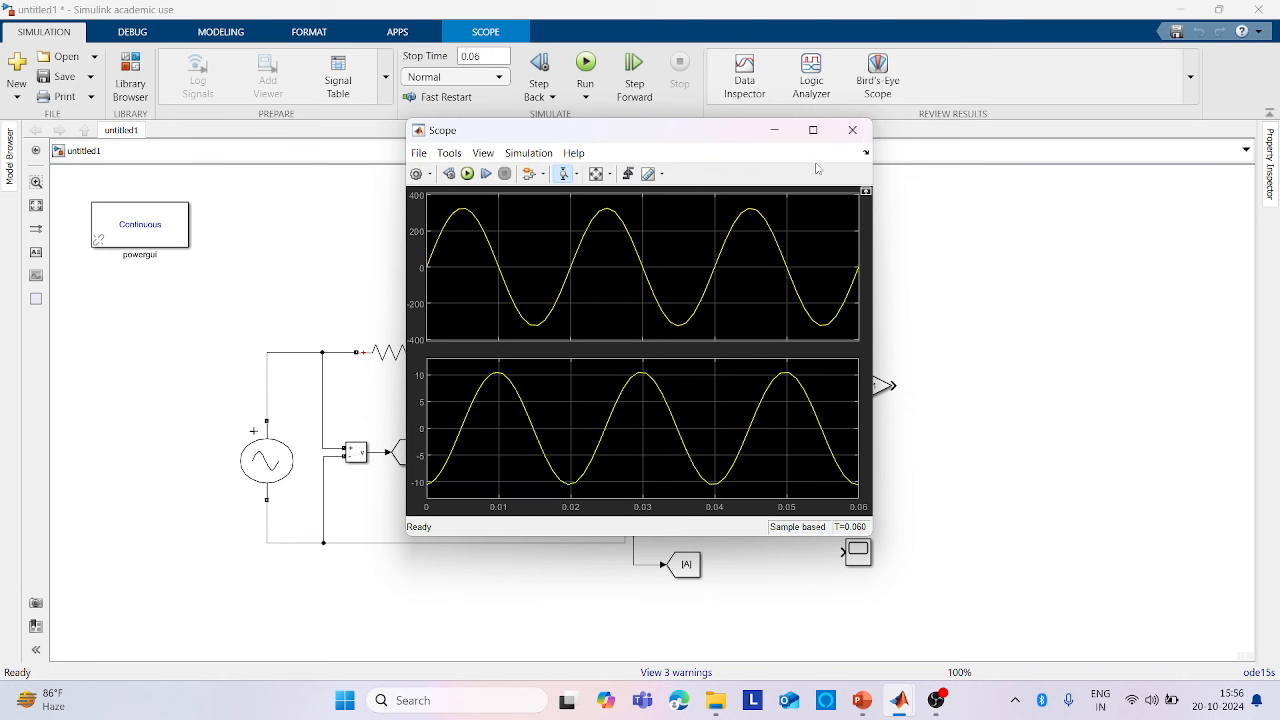
{"action": "left_click", "coordinate": [852, 130]}
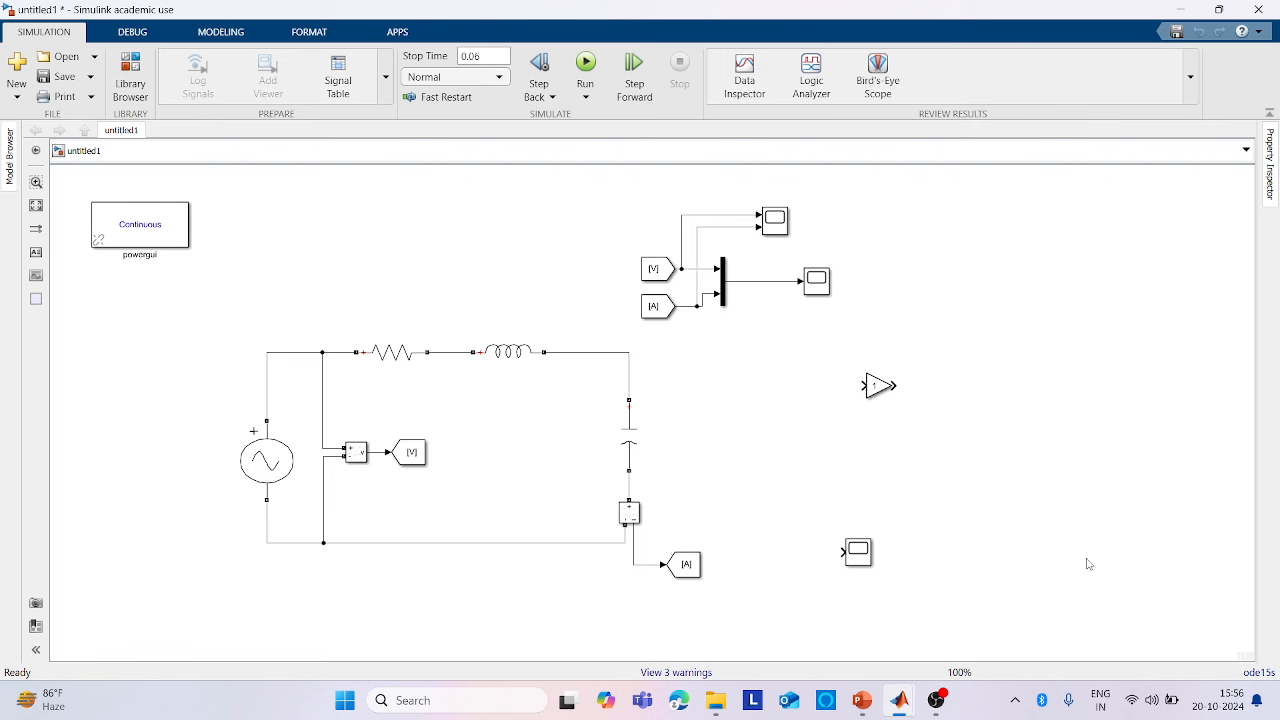
Switch to PowerPoint to review the worked RLC solution's peak and element voltage calculations, and return to the untitled1 Simulink model
{"action": "mouse_move", "coordinate": [902, 703]}
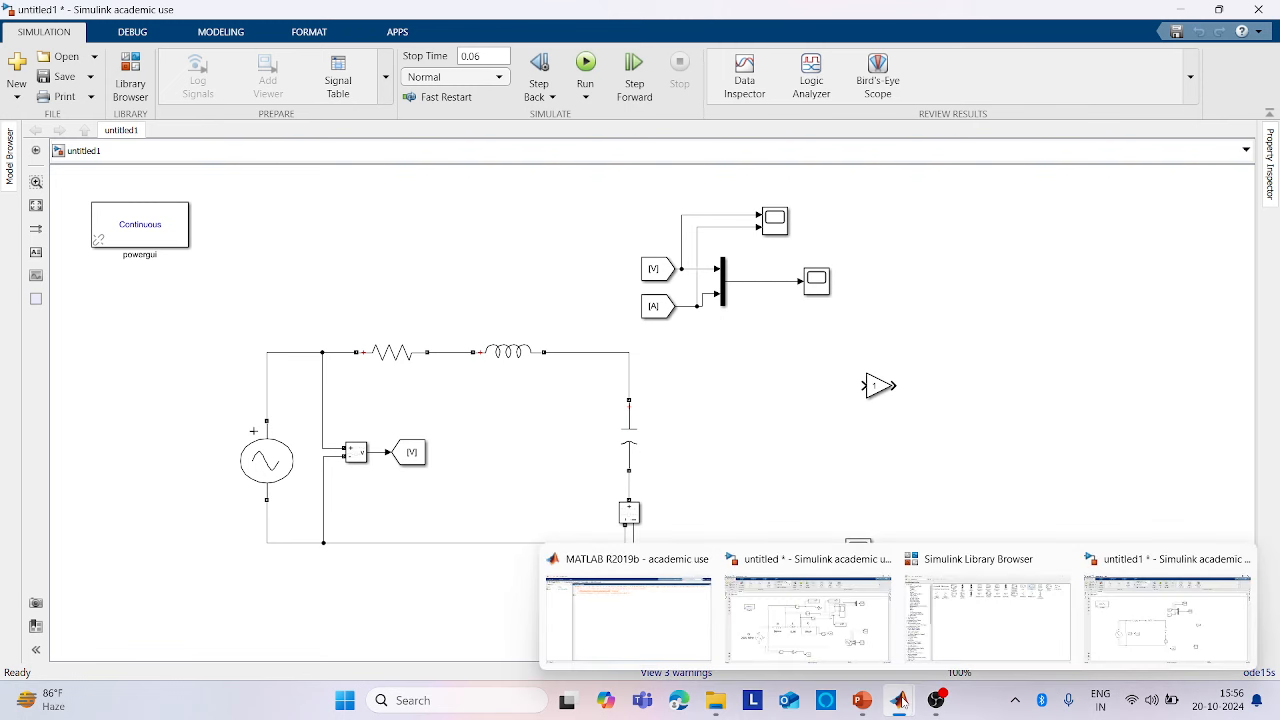
{"action": "left_click", "coordinate": [862, 700]}
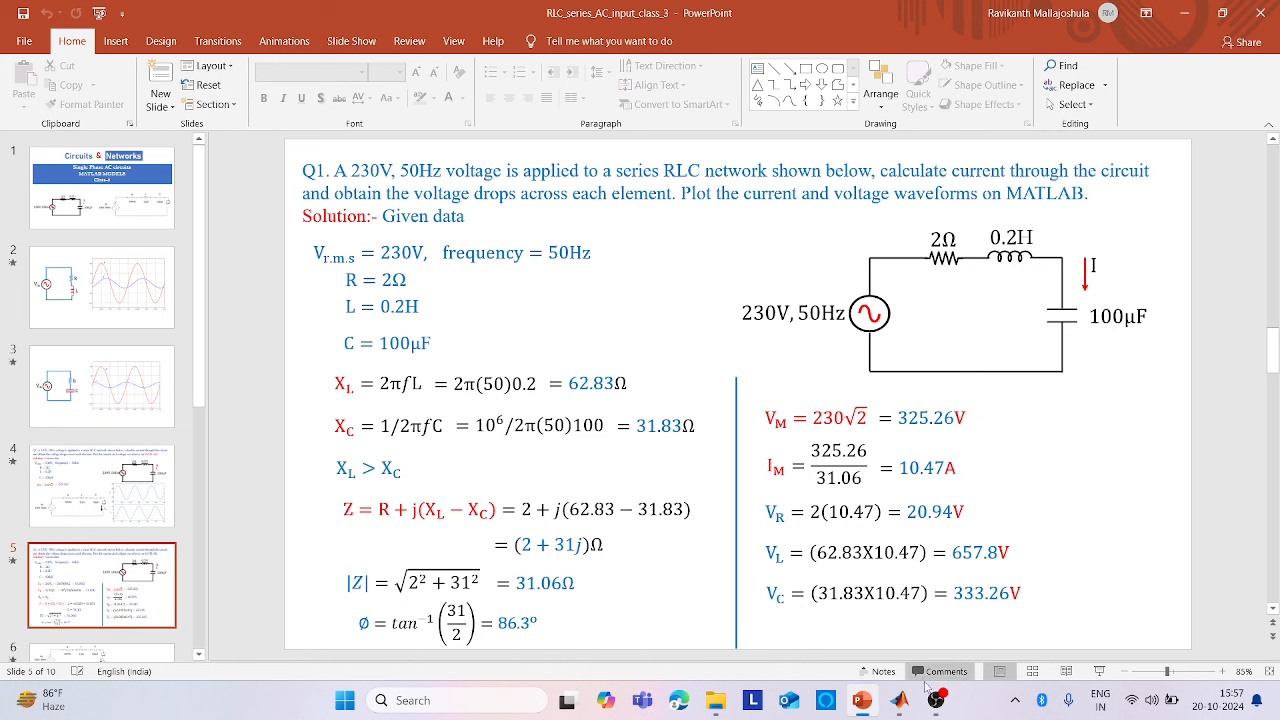
{"action": "mouse_move", "coordinate": [935, 703]}
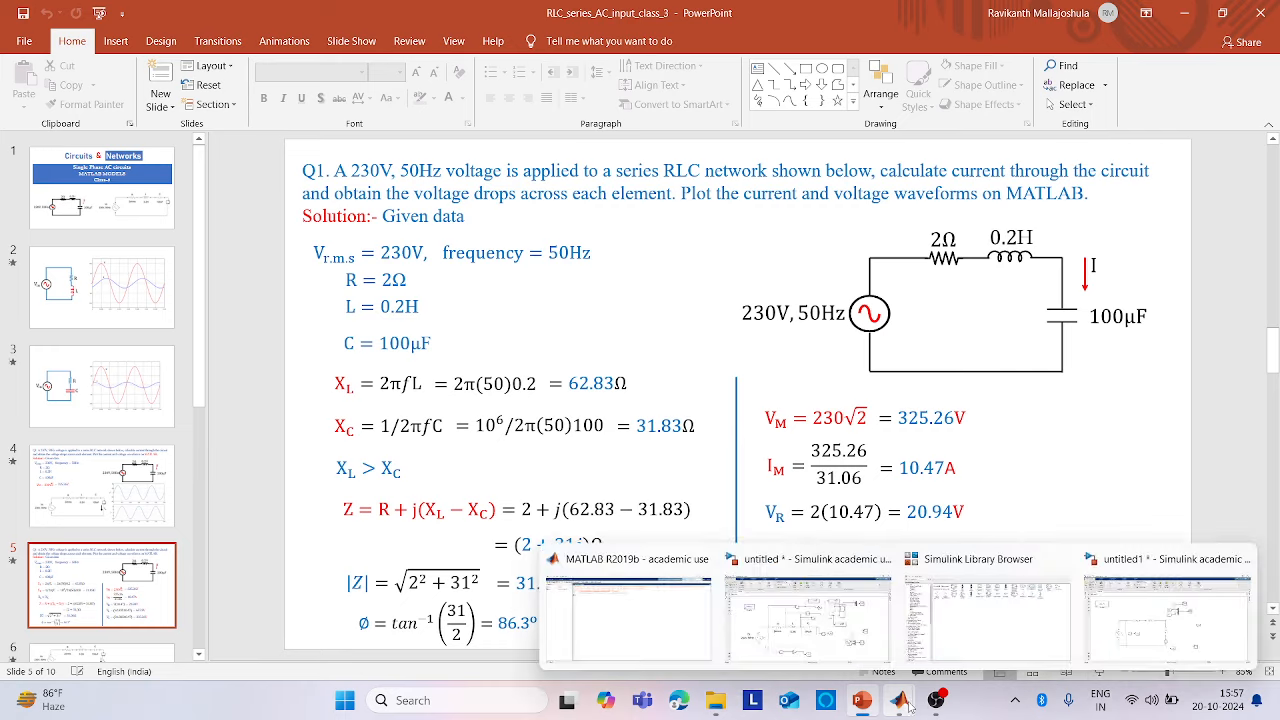
{"action": "left_click", "coordinate": [1193, 640]}
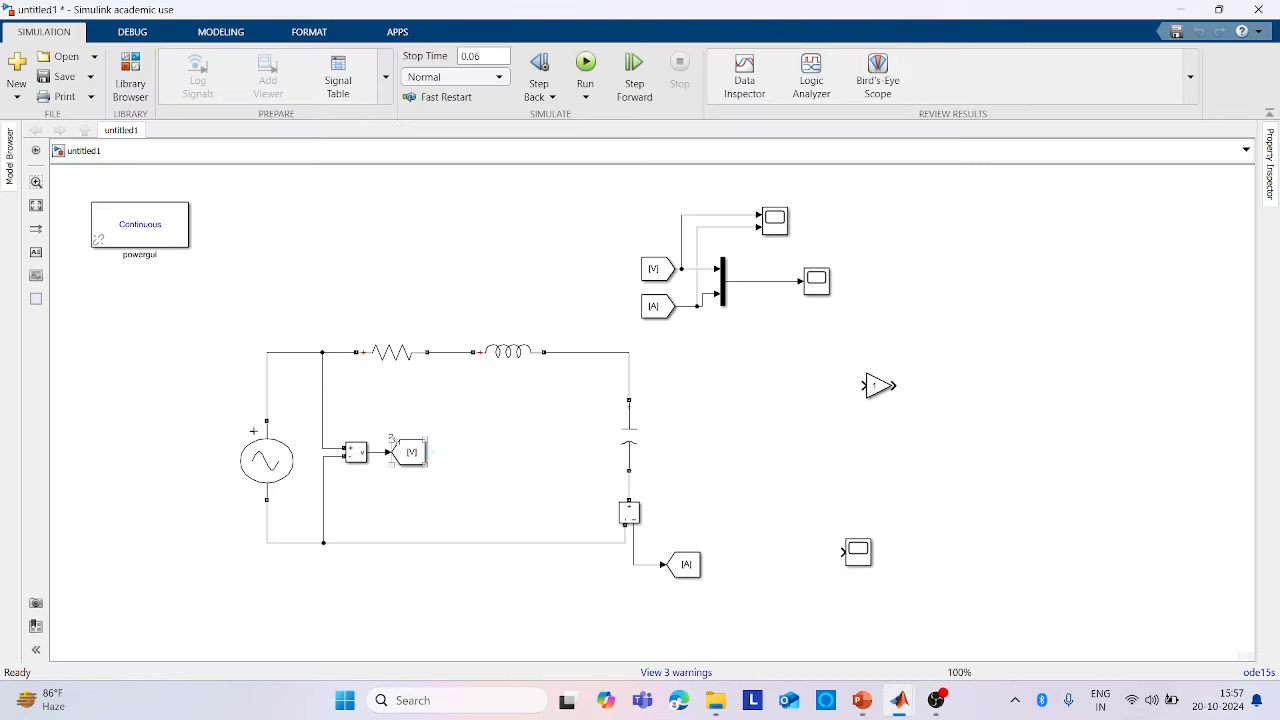
Place three copies of the Voltage Measurement block above the circuit, relocating the From, Mux and Scope group below the Gain block for space
{"action": "left_click", "coordinate": [356, 455]}
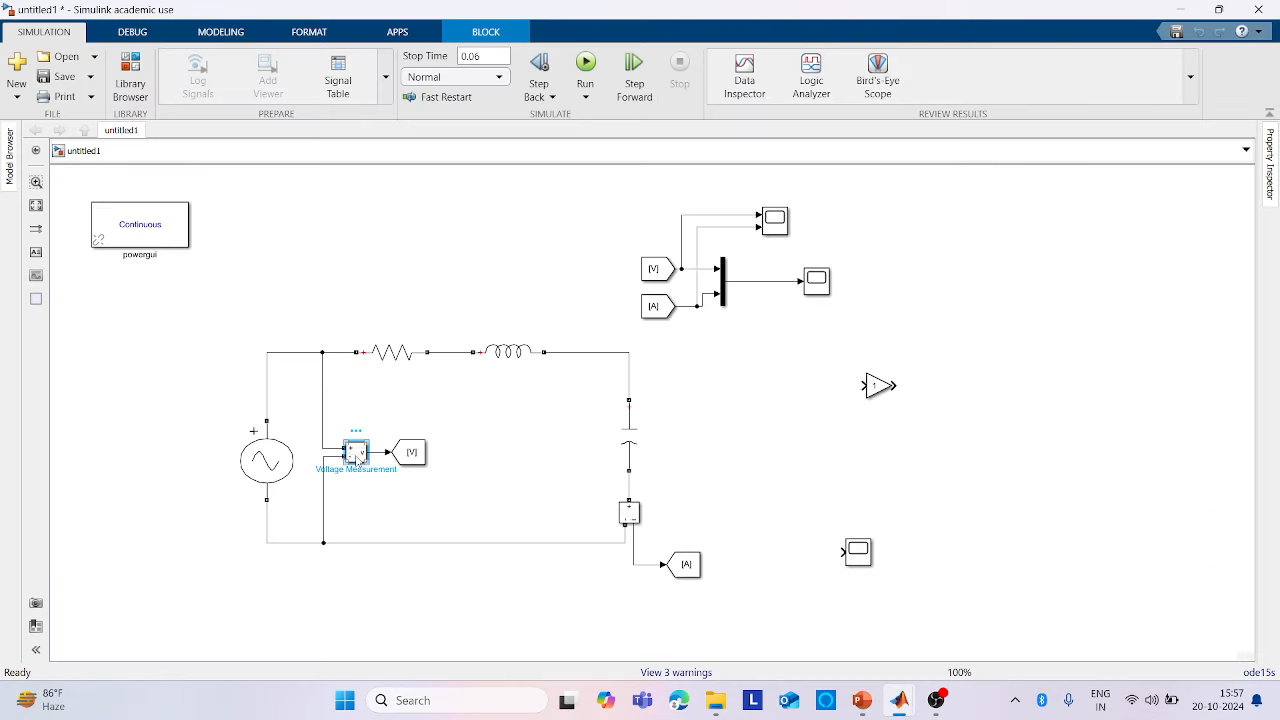
{"action": "left_click_drag", "start_coordinate": [356, 455], "coordinate": [414, 263]}
{"action": "left_click_drag", "start_coordinate": [618, 174], "coordinate": [860, 362]}
{"action": "left_click", "coordinate": [725, 408]}
{"action": "left_click_drag", "start_coordinate": [612, 188], "coordinate": [845, 328]}
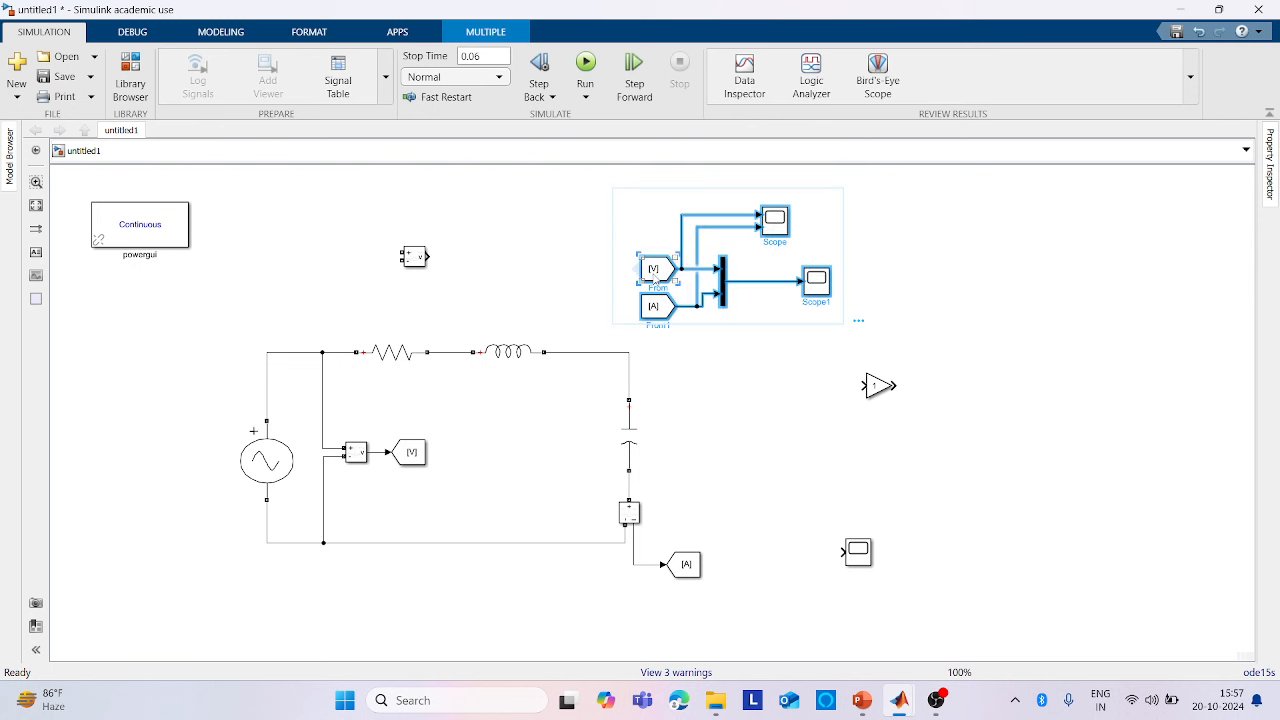
{"action": "left_click_drag", "start_coordinate": [667, 300], "coordinate": [974, 499]}
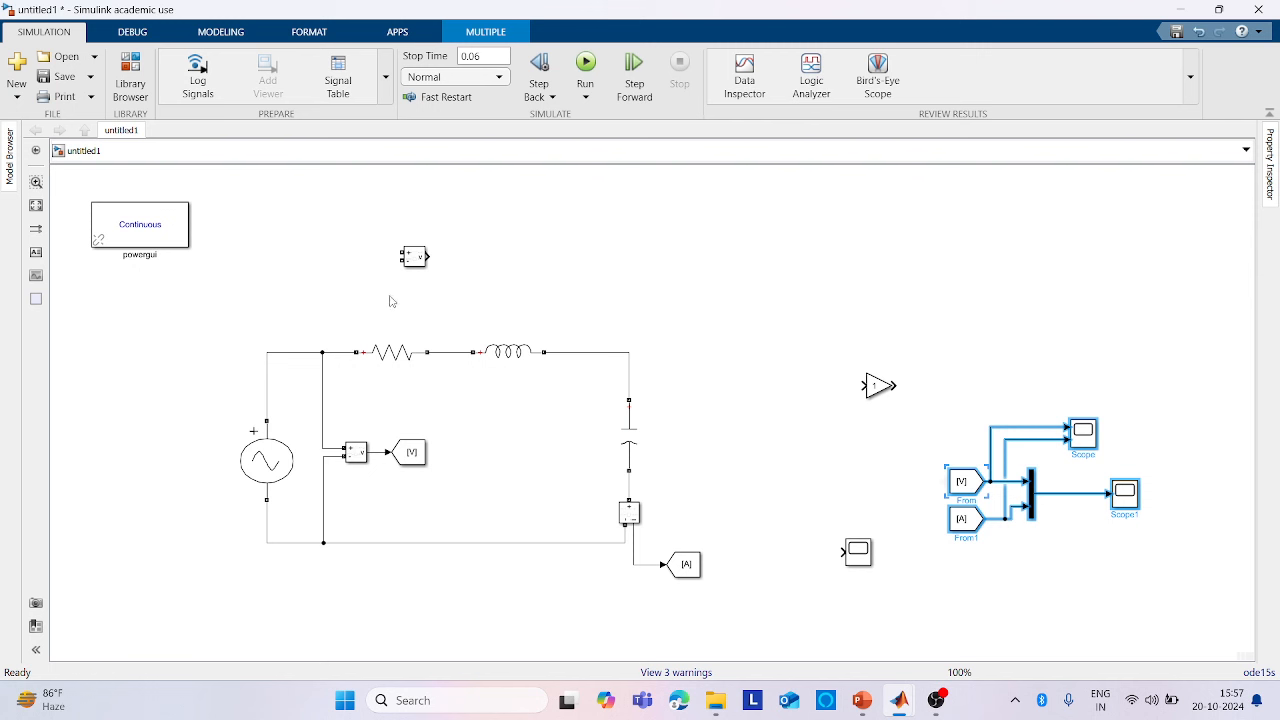
{"action": "left_click_drag", "start_coordinate": [414, 258], "coordinate": [632, 331]}
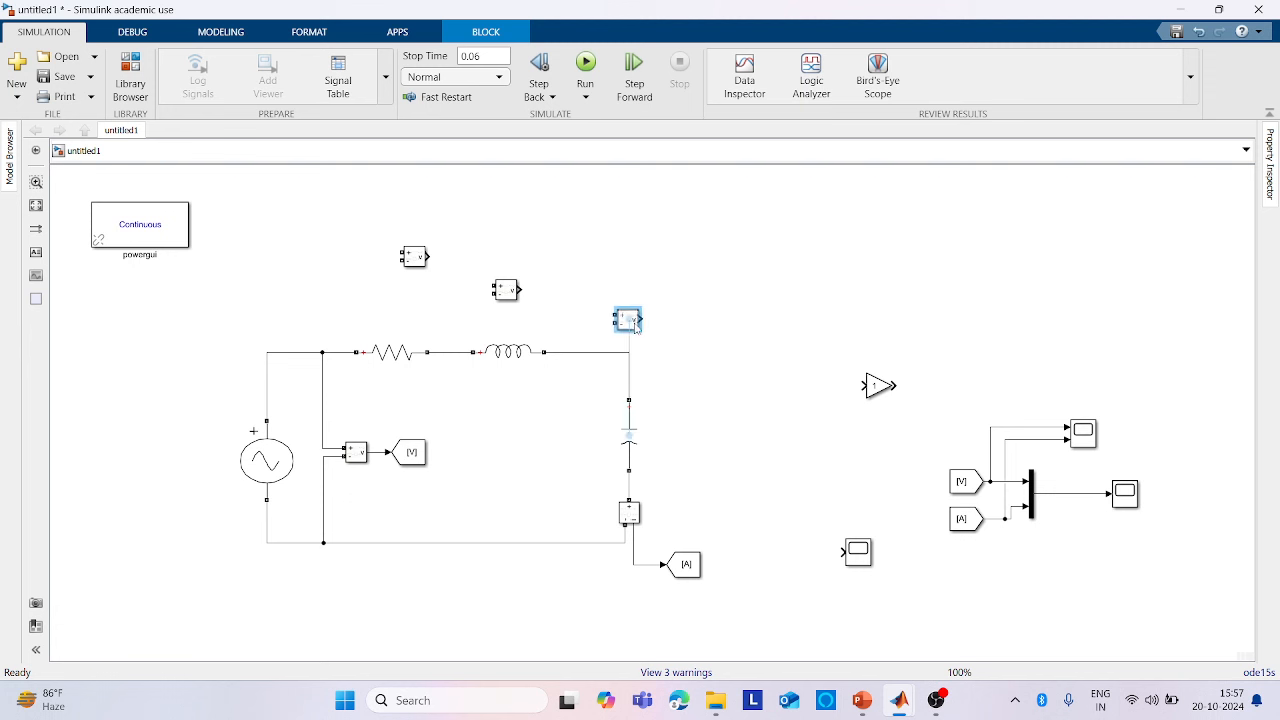
Wire the three new voltage measurement blocks across the resistor, the inductor, and from the inductor's output to the circuit's return line for the capacitor
{"action": "left_click_drag", "start_coordinate": [397, 254], "coordinate": [323, 352]}
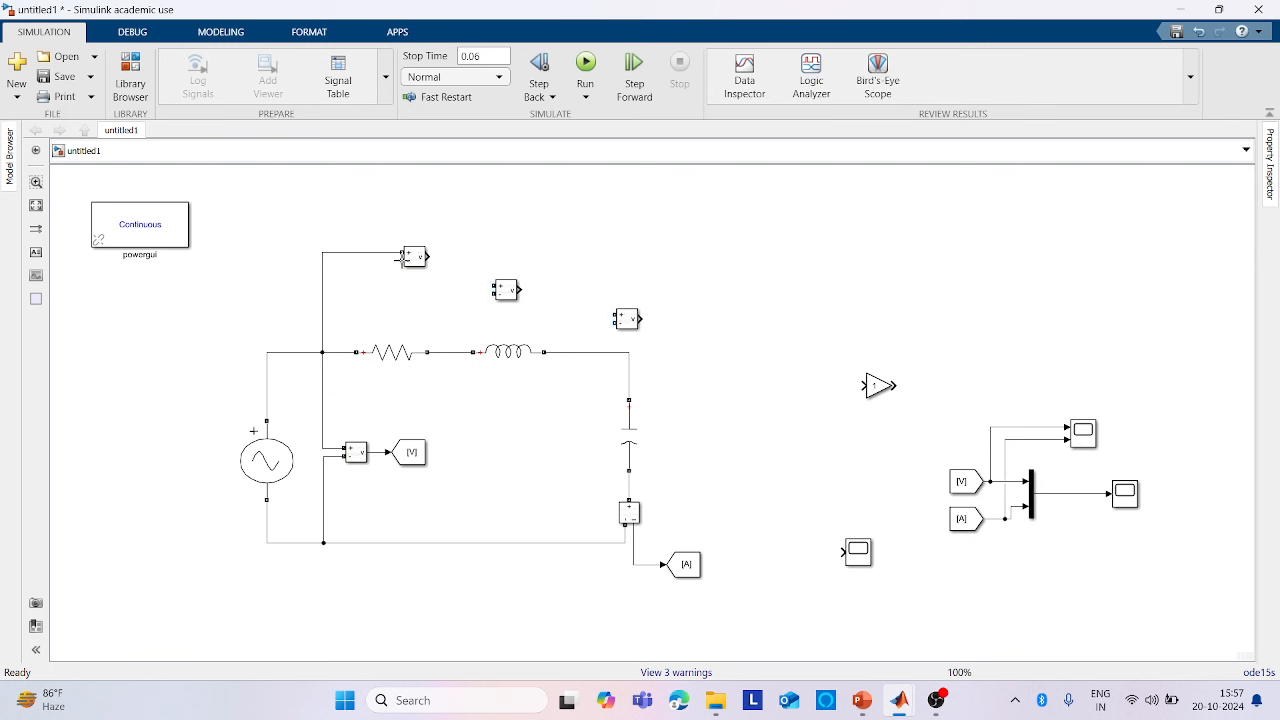
{"action": "left_click_drag", "start_coordinate": [410, 257], "coordinate": [440, 352]}
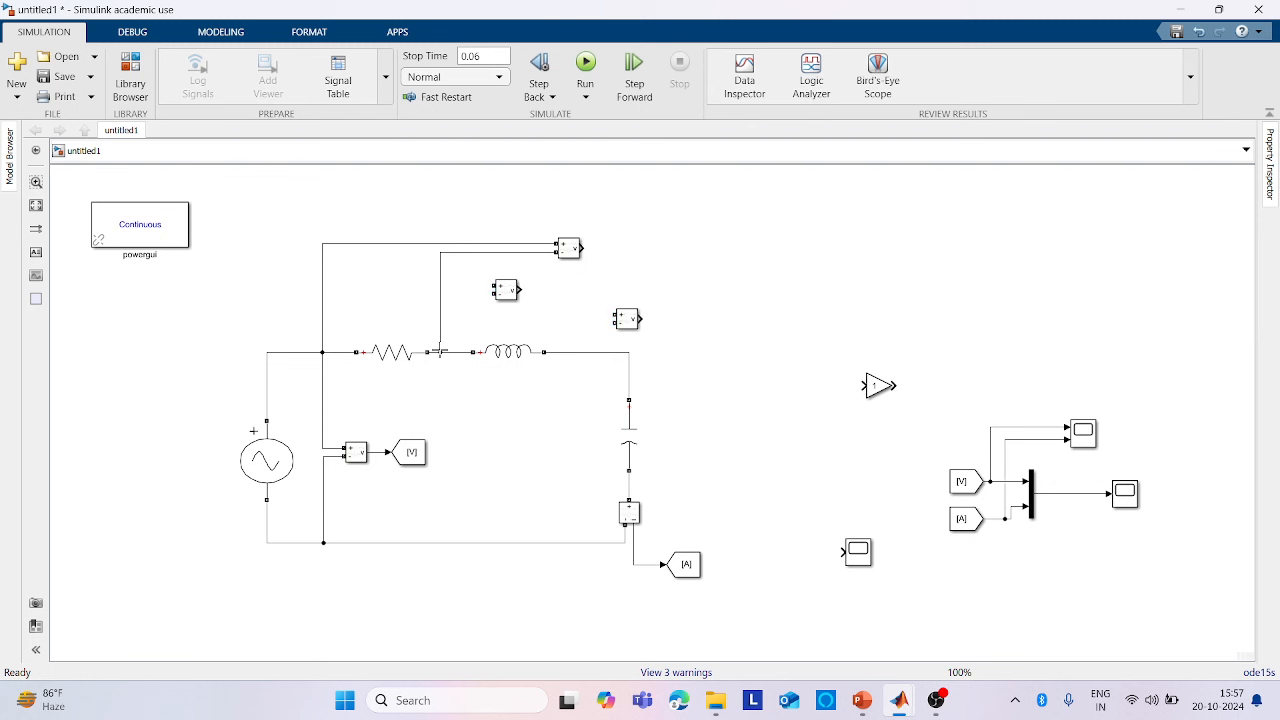
{"action": "left_click_drag", "start_coordinate": [493, 289], "coordinate": [568, 352]}
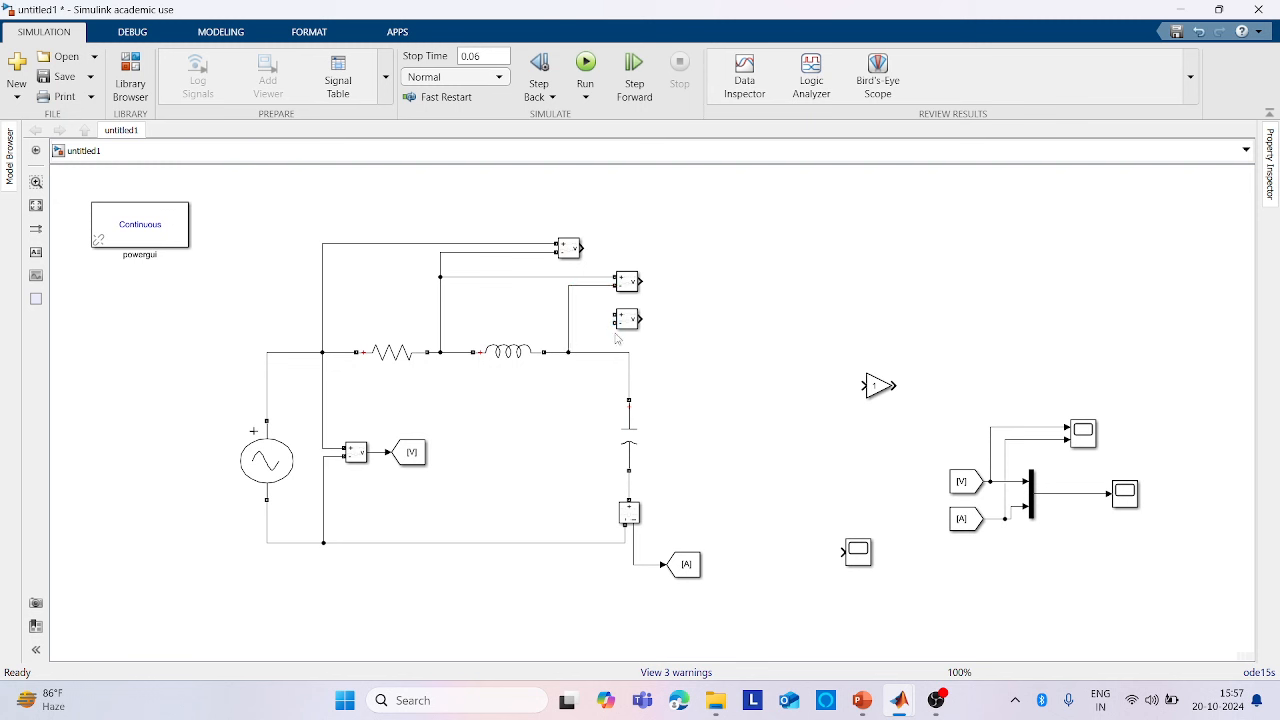
{"action": "left_click_drag", "start_coordinate": [634, 324], "coordinate": [568, 319]}
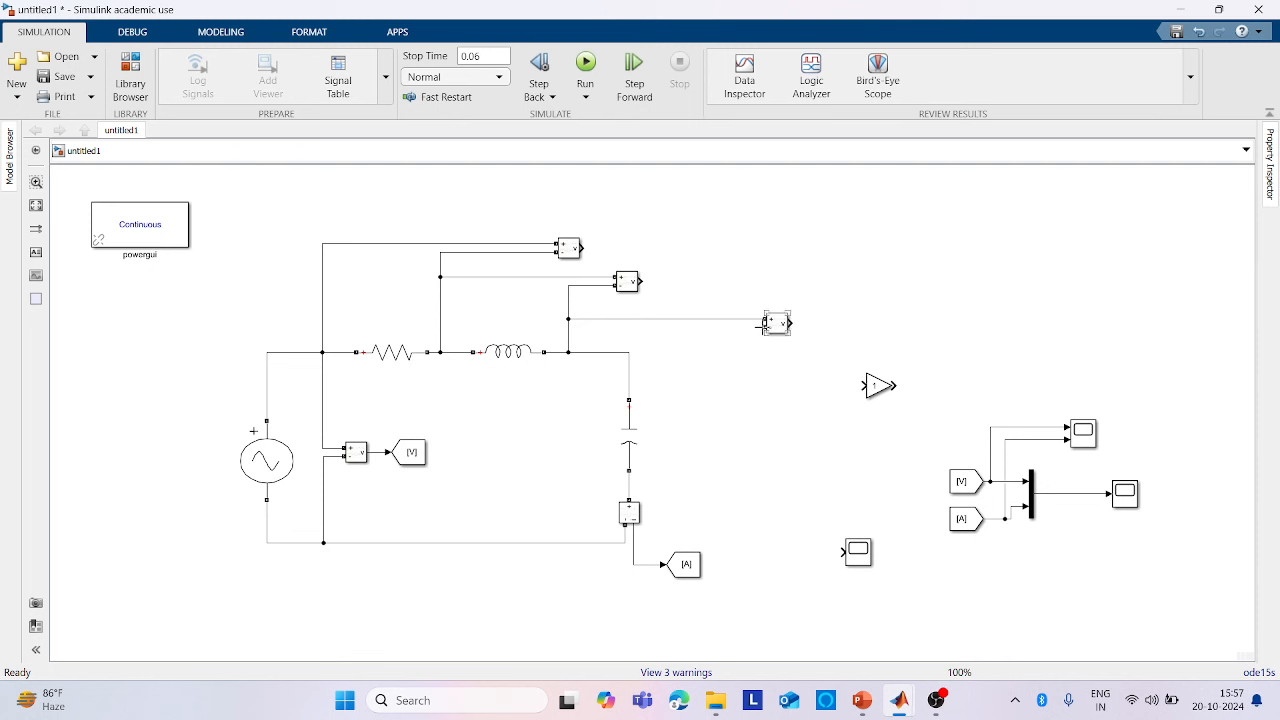
{"action": "left_click_drag", "start_coordinate": [763, 326], "coordinate": [597, 543]}
Rearrange the unused Gain block, the capacitor's voltage measurement block and the unconnected Scope to make room for wiring the new measurements
{"action": "left_click", "coordinate": [882, 384]}
{"action": "left_click_drag", "start_coordinate": [912, 312], "coordinate": [914, 310]}
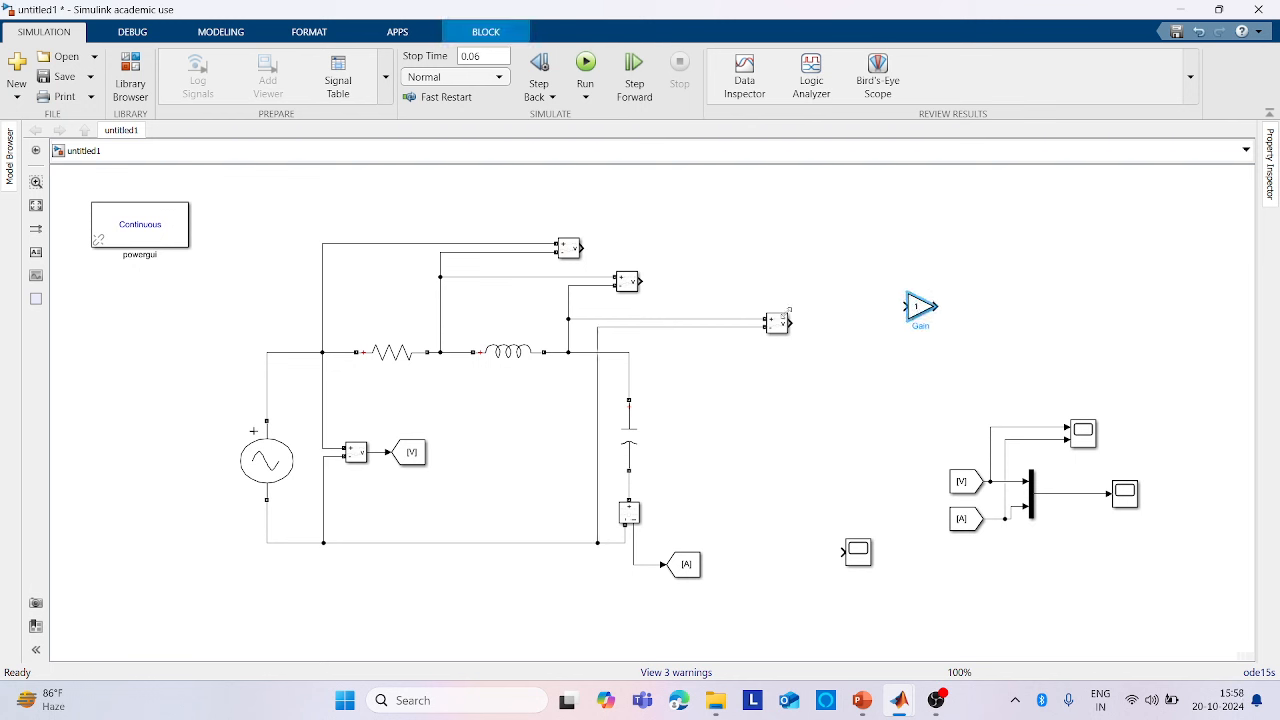
{"action": "left_click_drag", "start_coordinate": [782, 322], "coordinate": [708, 324]}
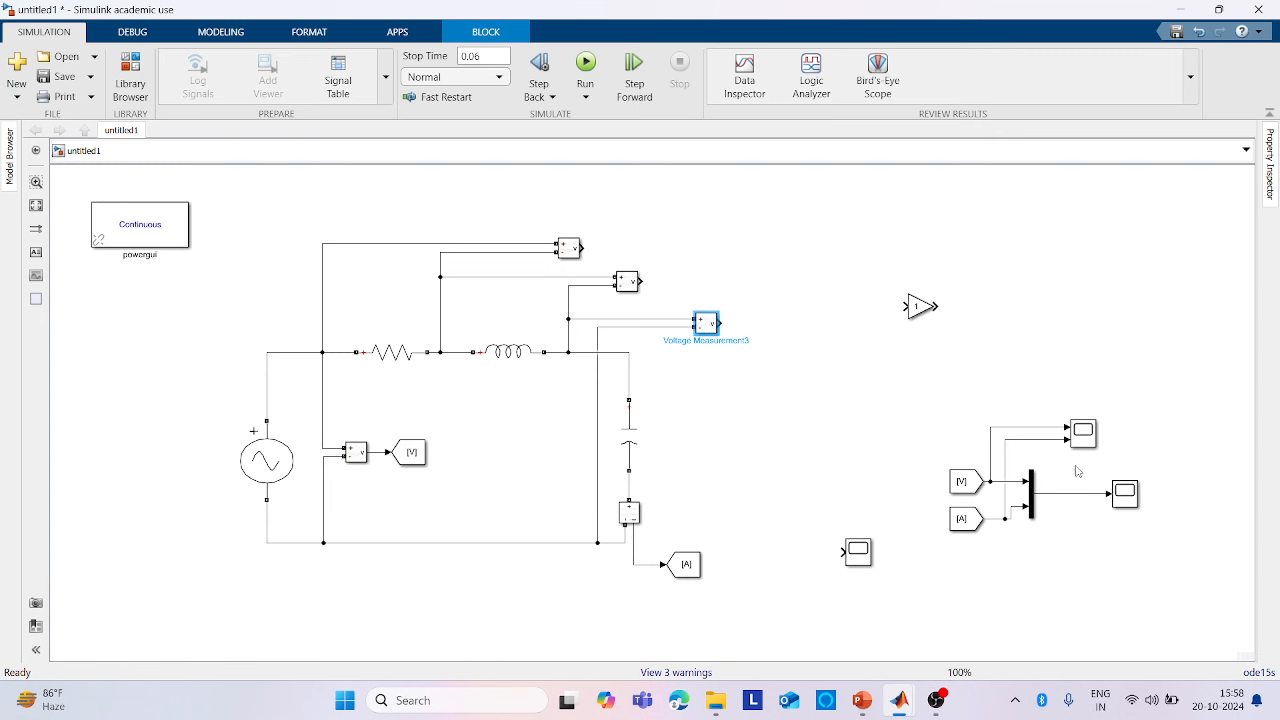
{"action": "left_click_drag", "start_coordinate": [857, 553], "coordinate": [816, 236]}
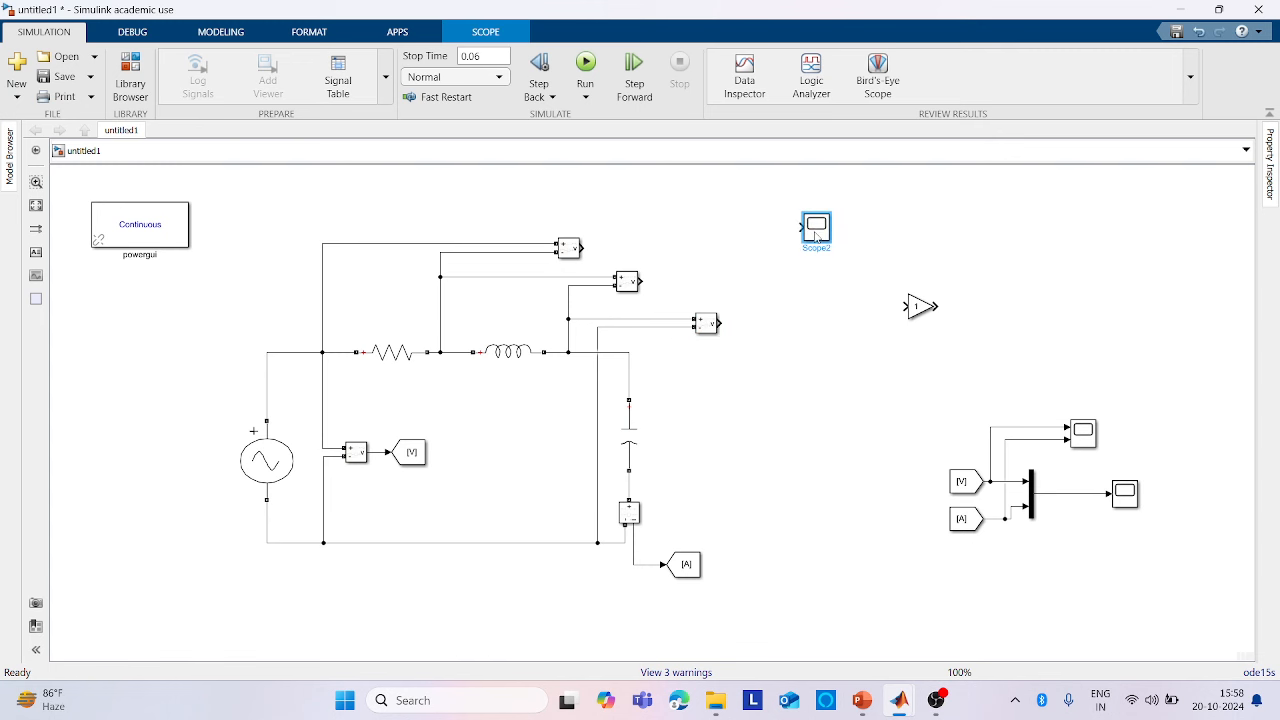
Configure the unconnected Scope with 3 input ports and a layout of three vertically stacked displays
{"action": "double_click", "coordinate": [816, 228]}
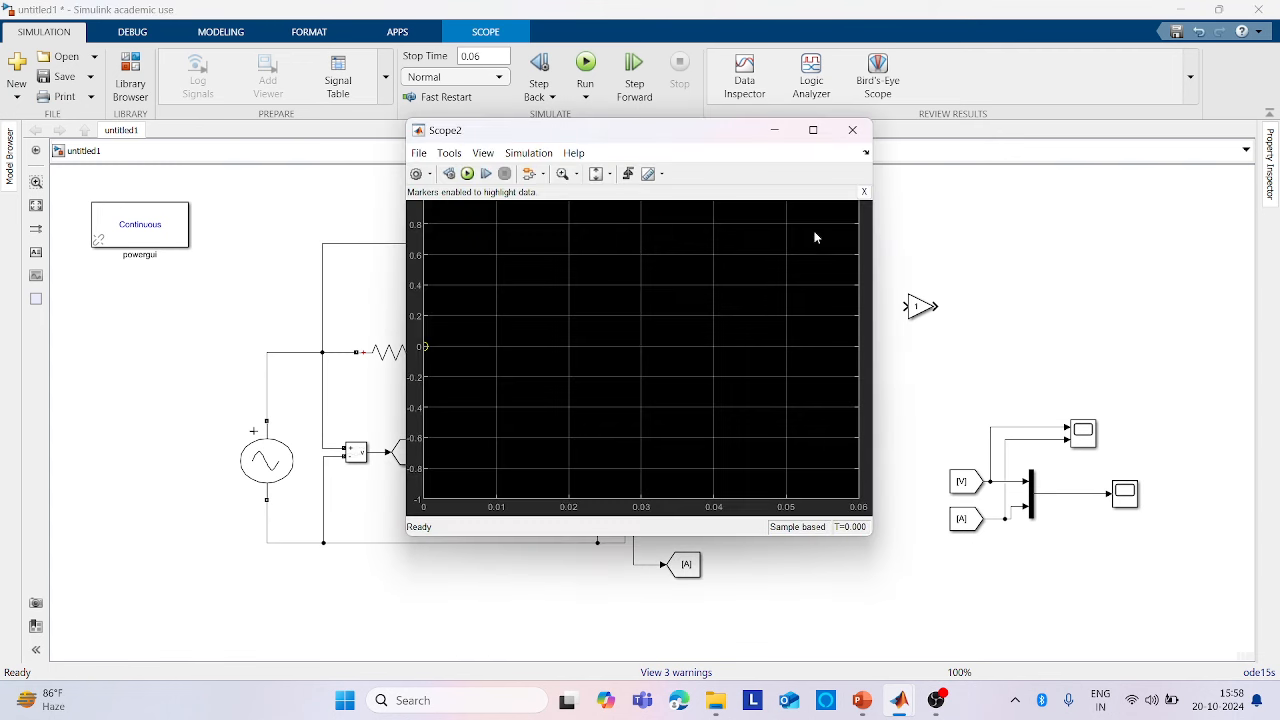
{"action": "left_click", "coordinate": [419, 153]}
{"action": "mouse_move", "coordinate": [529, 192]}
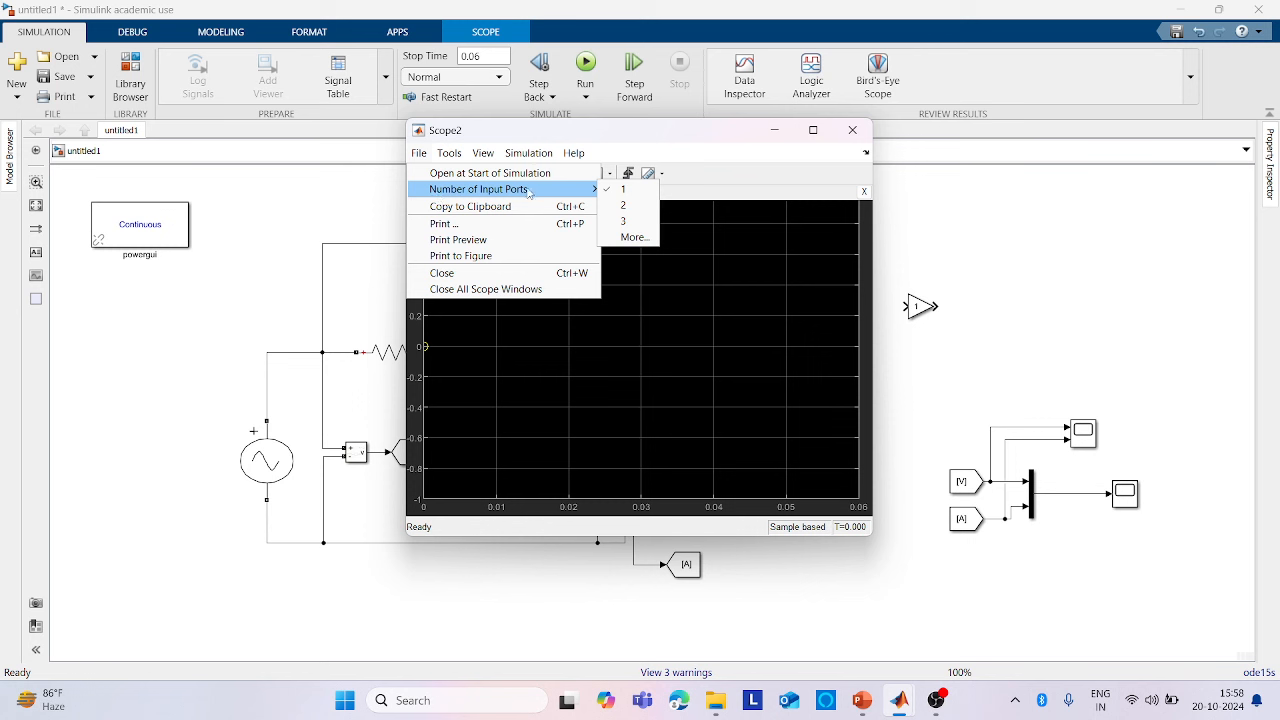
{"action": "left_click", "coordinate": [623, 221]}
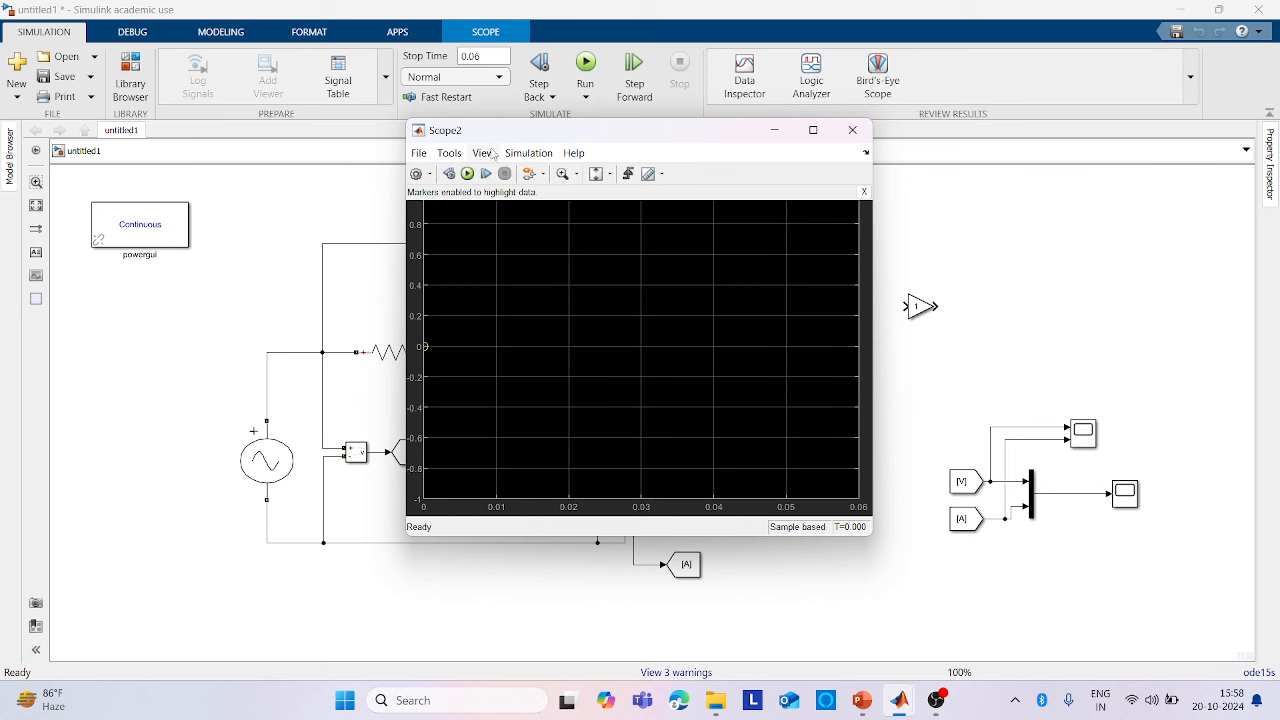
{"action": "left_click", "coordinate": [483, 153]}
{"action": "left_click", "coordinate": [503, 173]}
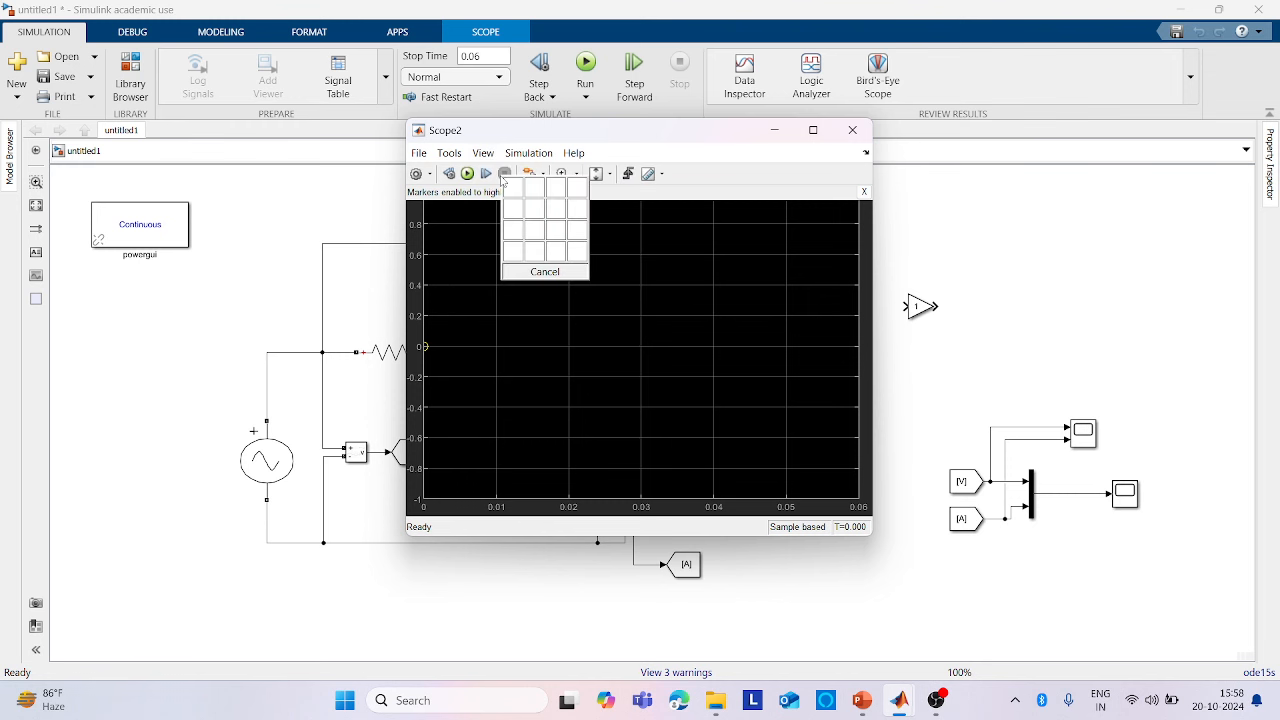
{"action": "left_click", "coordinate": [513, 230]}
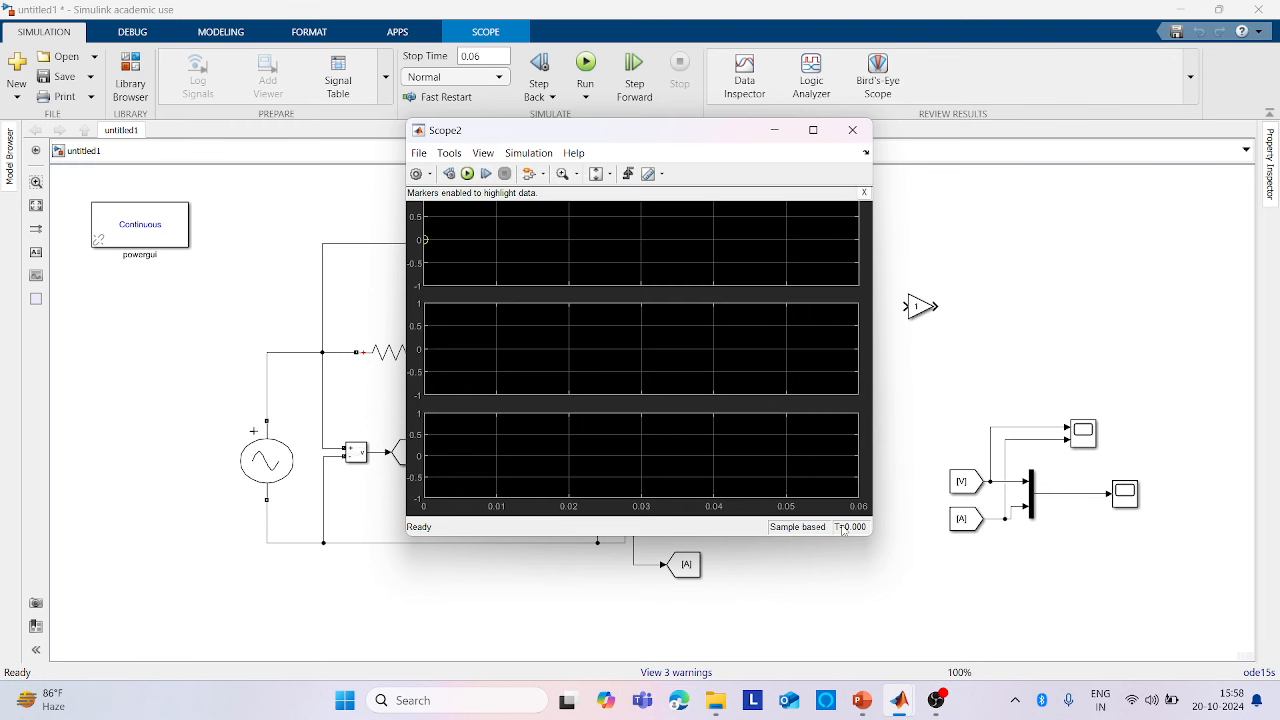
{"action": "left_click", "coordinate": [852, 130]}
Enlarge the three-input Scope block and connect the resistor, inductor and capacitor voltage measurement outputs to its inputs in that order
{"action": "left_click_drag", "start_coordinate": [833, 243], "coordinate": [842, 357]}
{"action": "left_click_drag", "start_coordinate": [823, 267], "coordinate": [581, 247]}
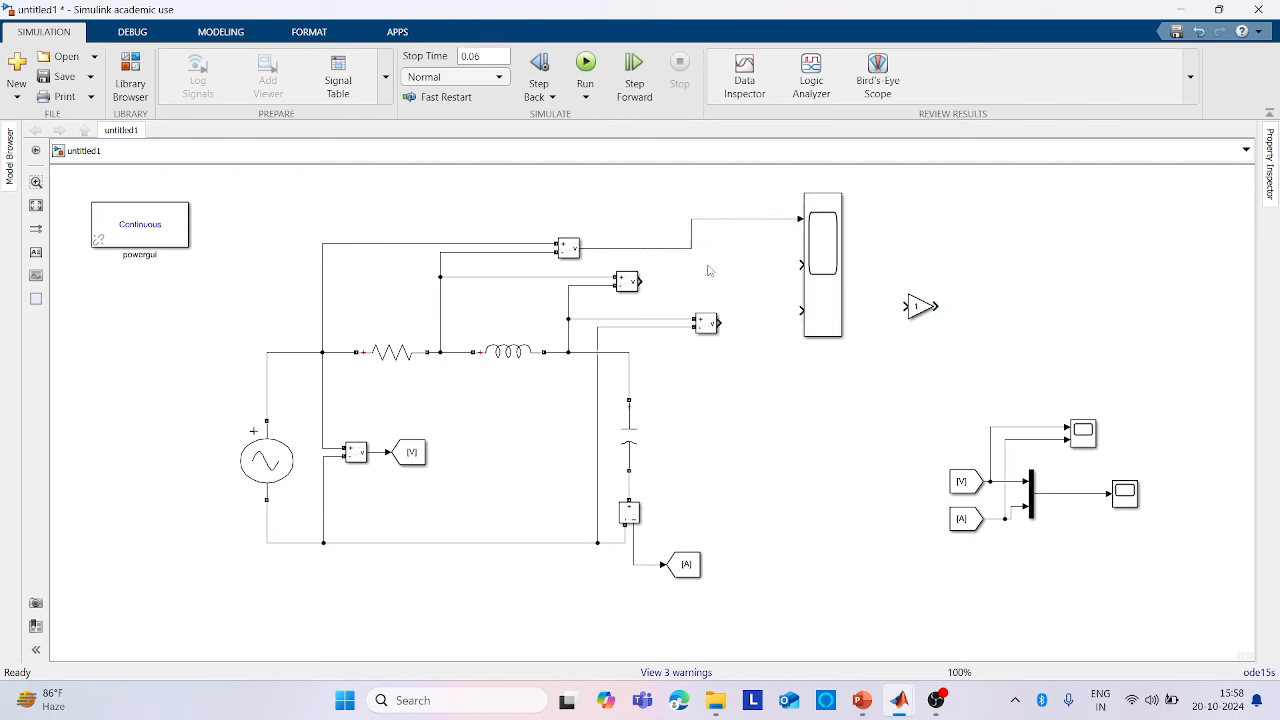
{"action": "left_click_drag", "start_coordinate": [801, 265], "coordinate": [640, 282]}
{"action": "left_click", "coordinate": [806, 311]}
{"action": "left_click_drag", "start_coordinate": [806, 311], "coordinate": [720, 324]}
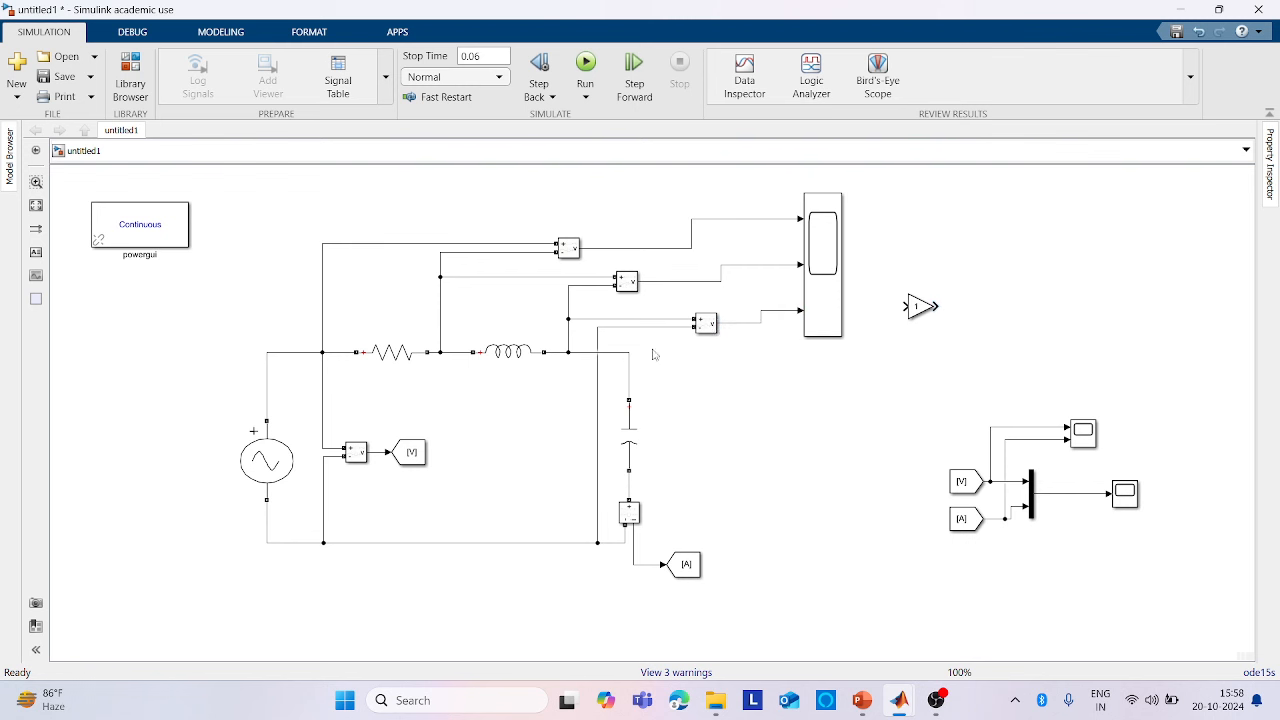
Run the simulation and view the resistor, inductor and capacitor voltage waveforms on the three-input Scope in a maximized window
{"action": "left_click", "coordinate": [588, 64]}
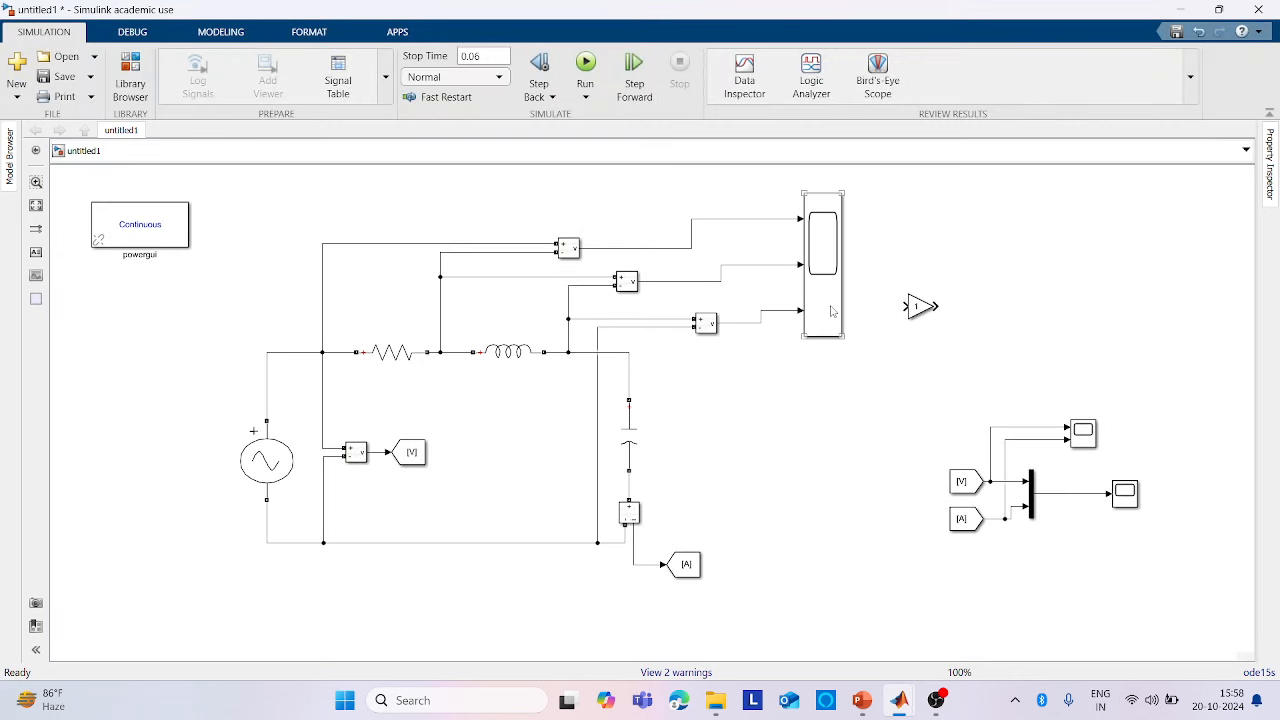
{"action": "double_click", "coordinate": [830, 311]}
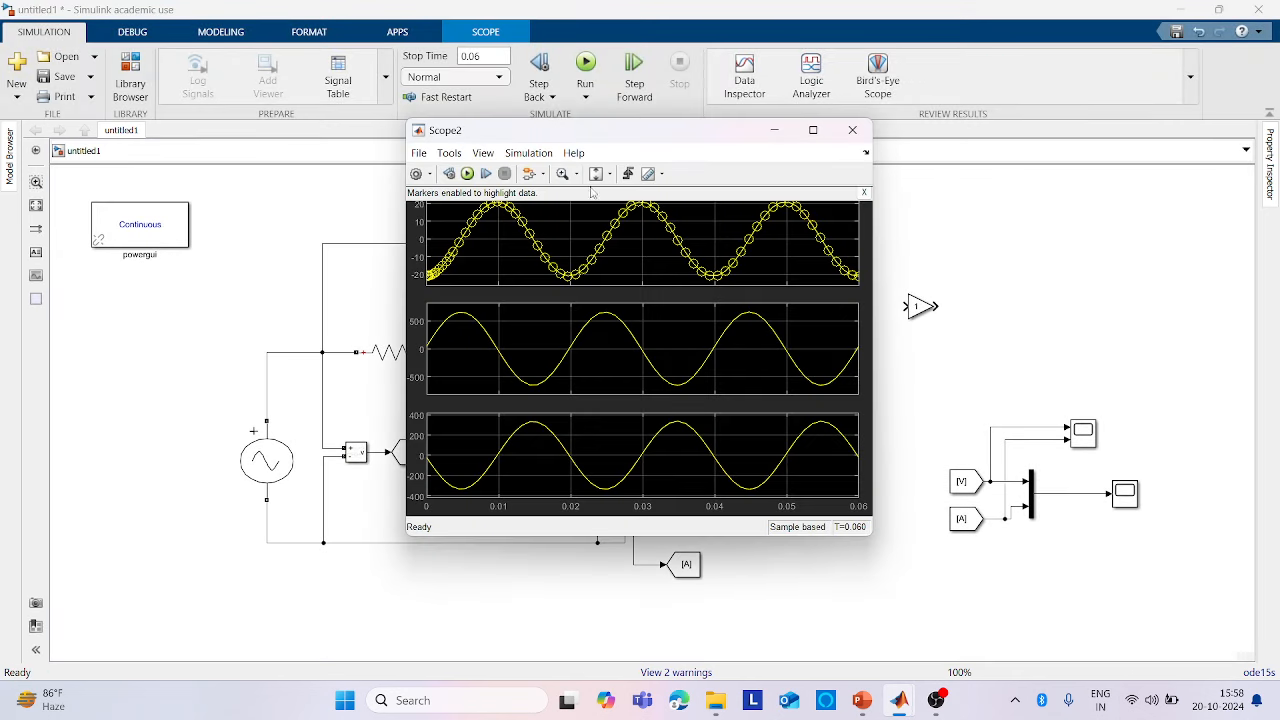
{"action": "left_click", "coordinate": [814, 131]}
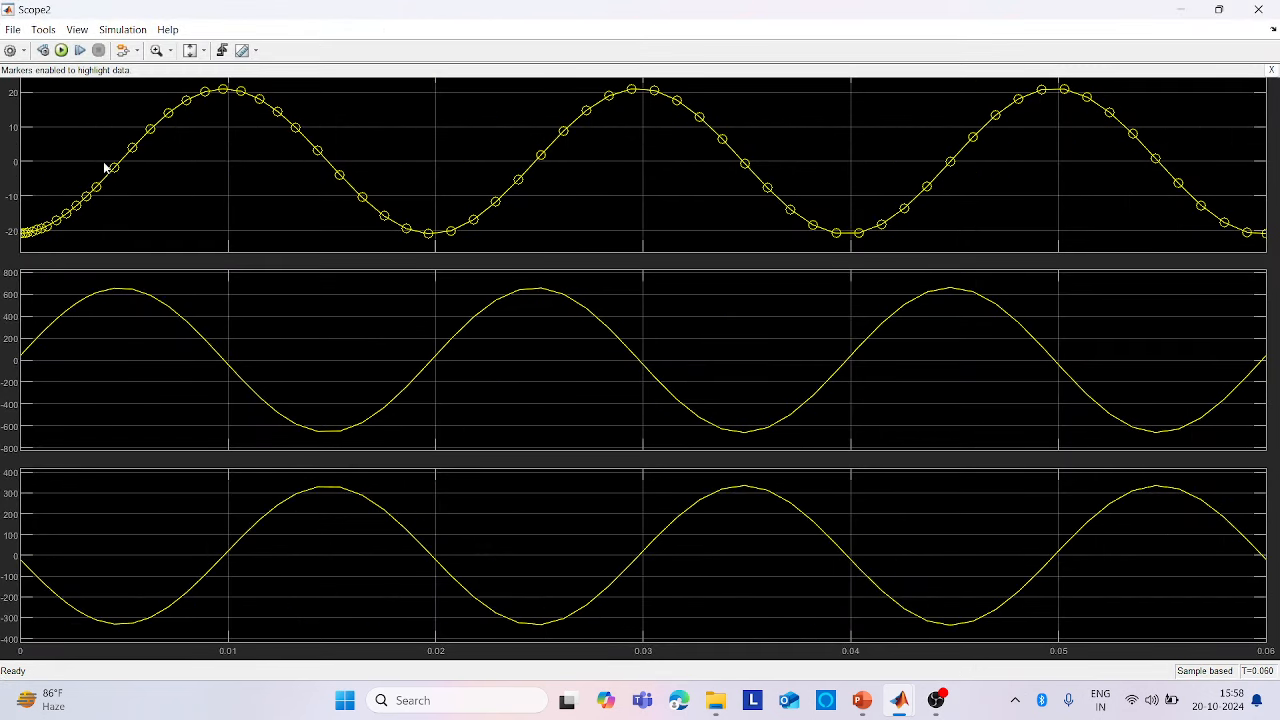
Set the line marker of the Scope's first display, Voltage Measurement1, to none
{"action": "right_click", "coordinate": [253, 100]}
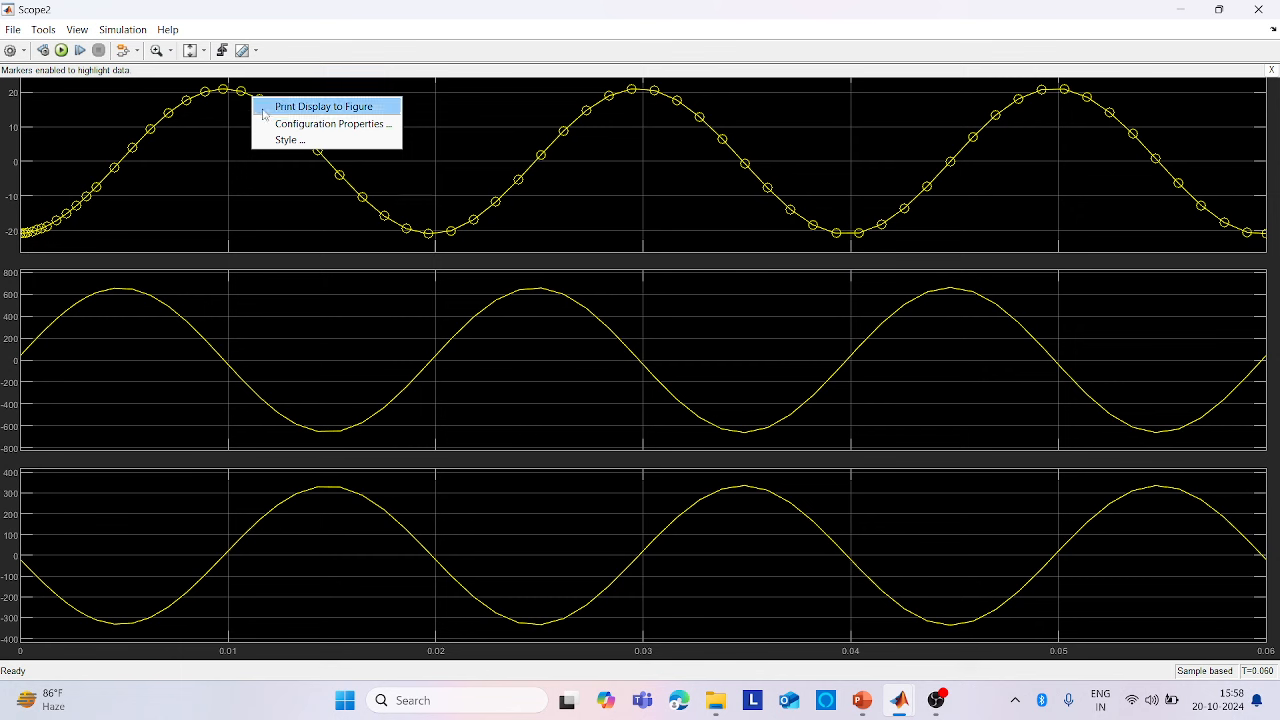
{"action": "left_click", "coordinate": [288, 140]}
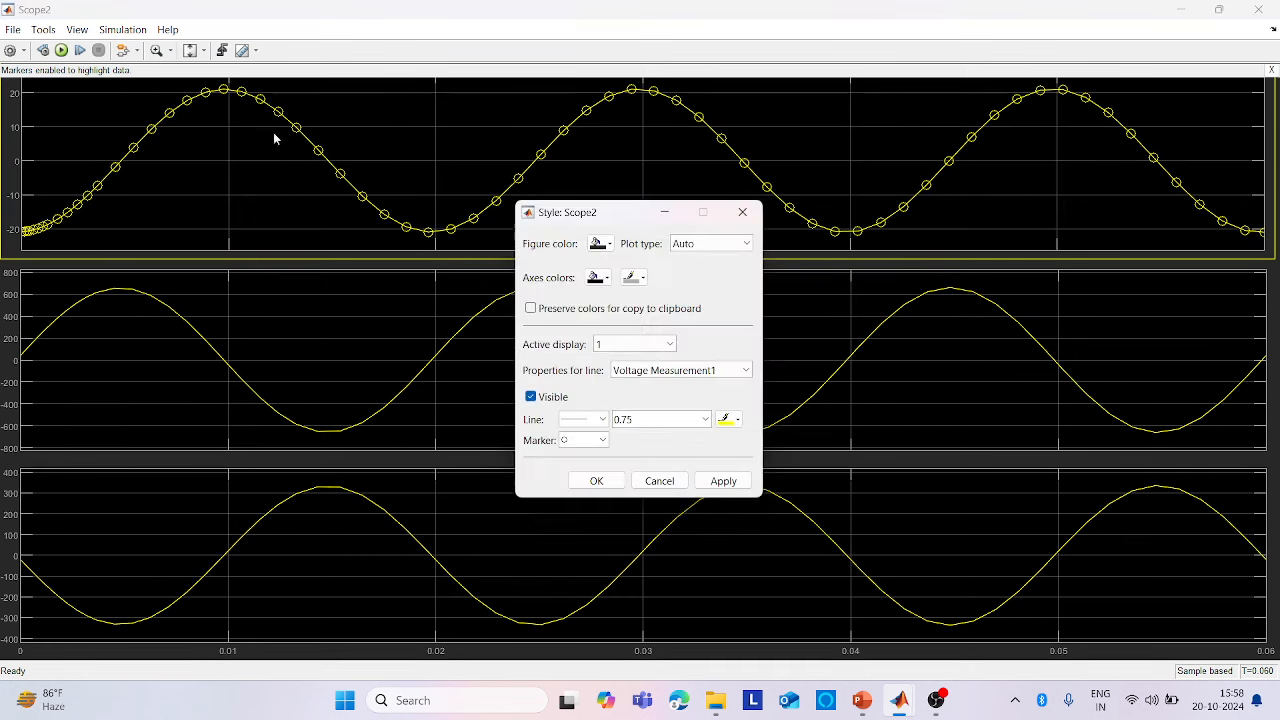
{"action": "left_click", "coordinate": [604, 441]}
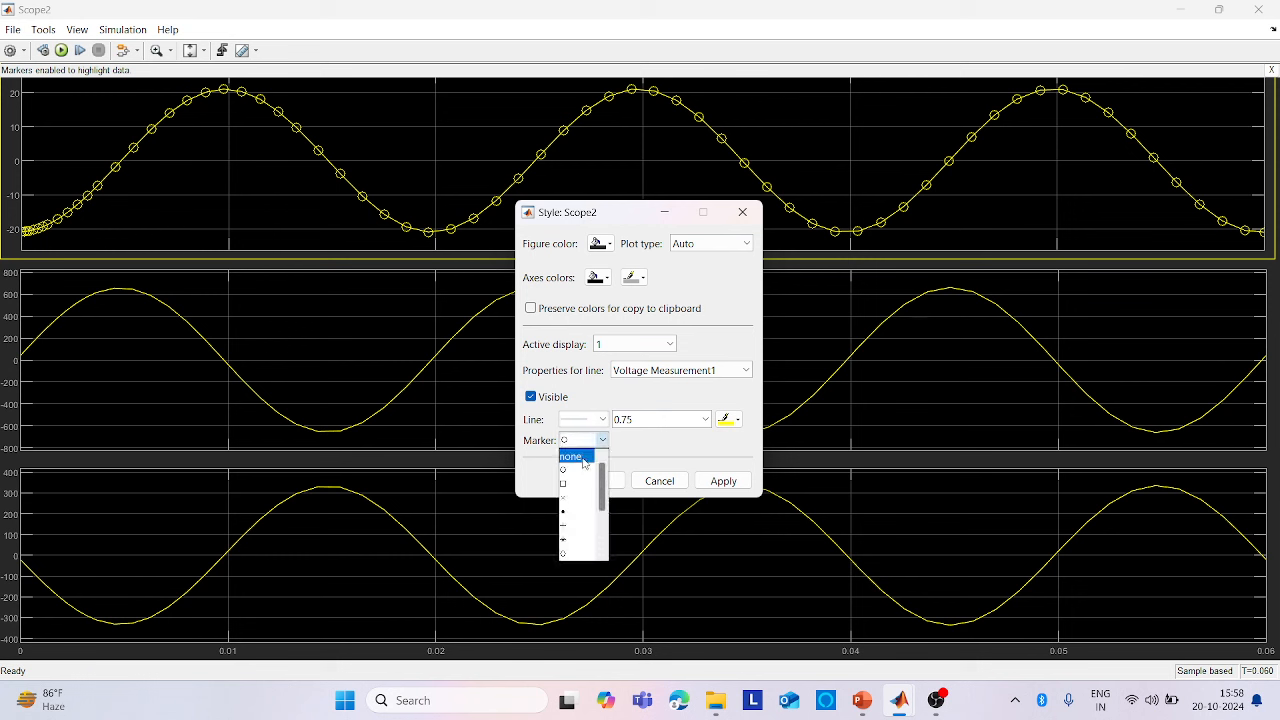
{"action": "left_click", "coordinate": [572, 456]}
{"action": "left_click", "coordinate": [739, 483]}
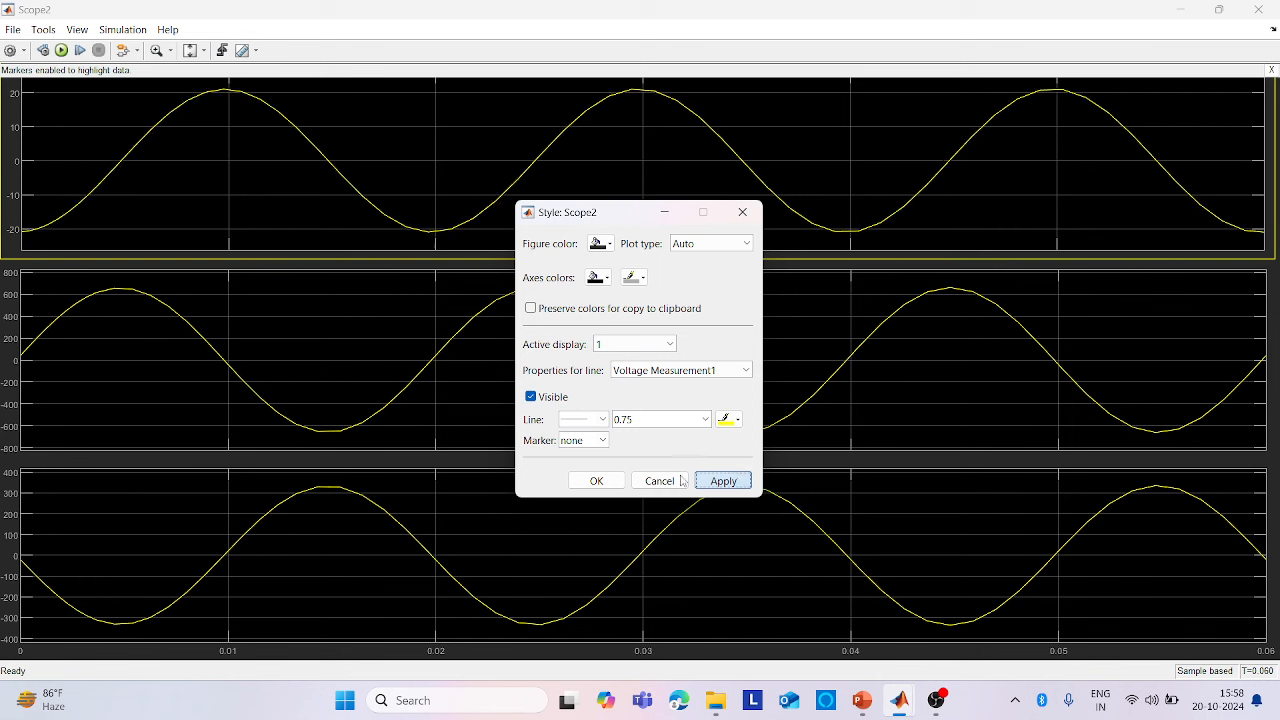
Close the style settings, zoom vertically into the inductor voltage peak on the second display to examine its amplitude, and restore the full waveform
{"action": "left_click", "coordinate": [596, 481]}
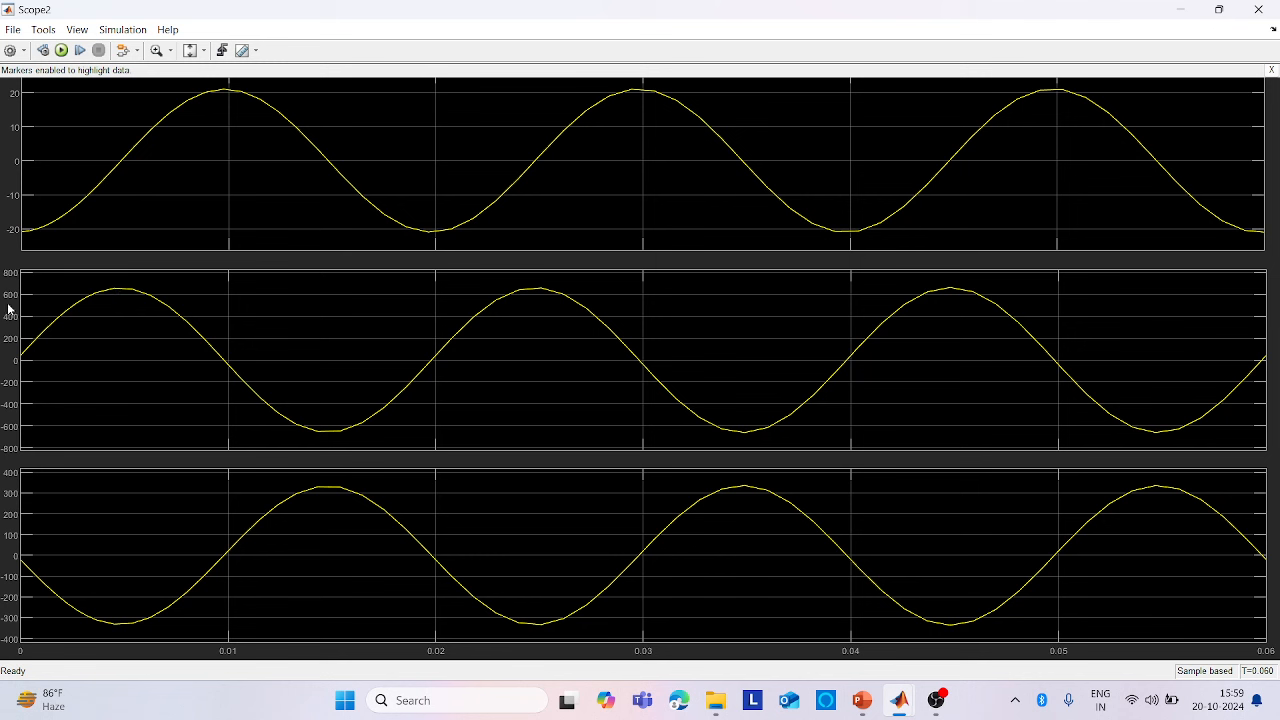
{"action": "left_click", "coordinate": [171, 51]}
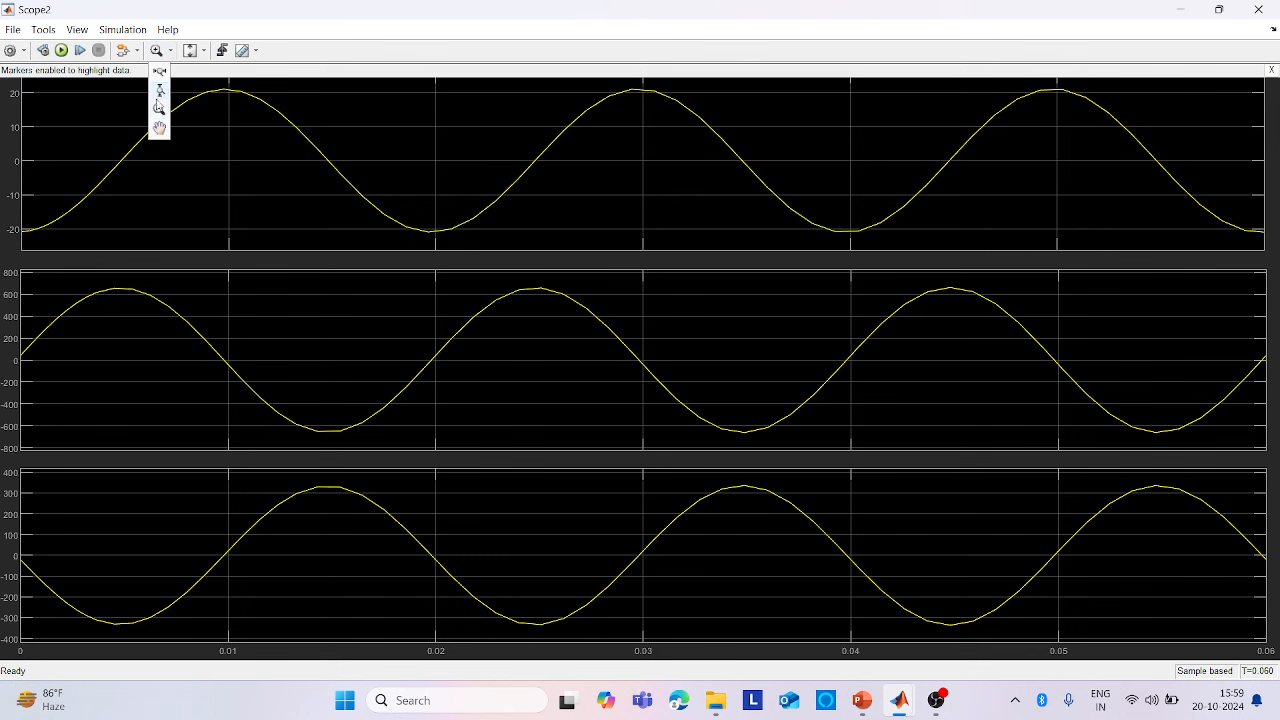
{"action": "left_click", "coordinate": [160, 109]}
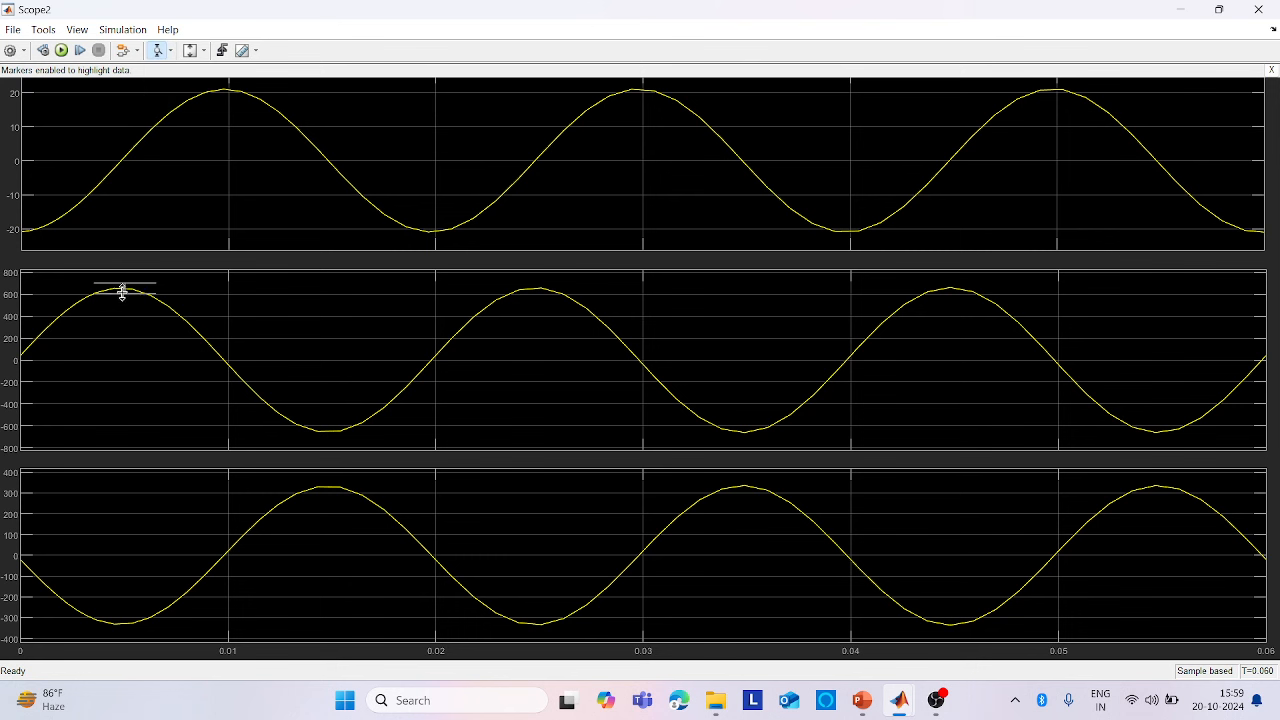
{"action": "left_click", "coordinate": [122, 287]}
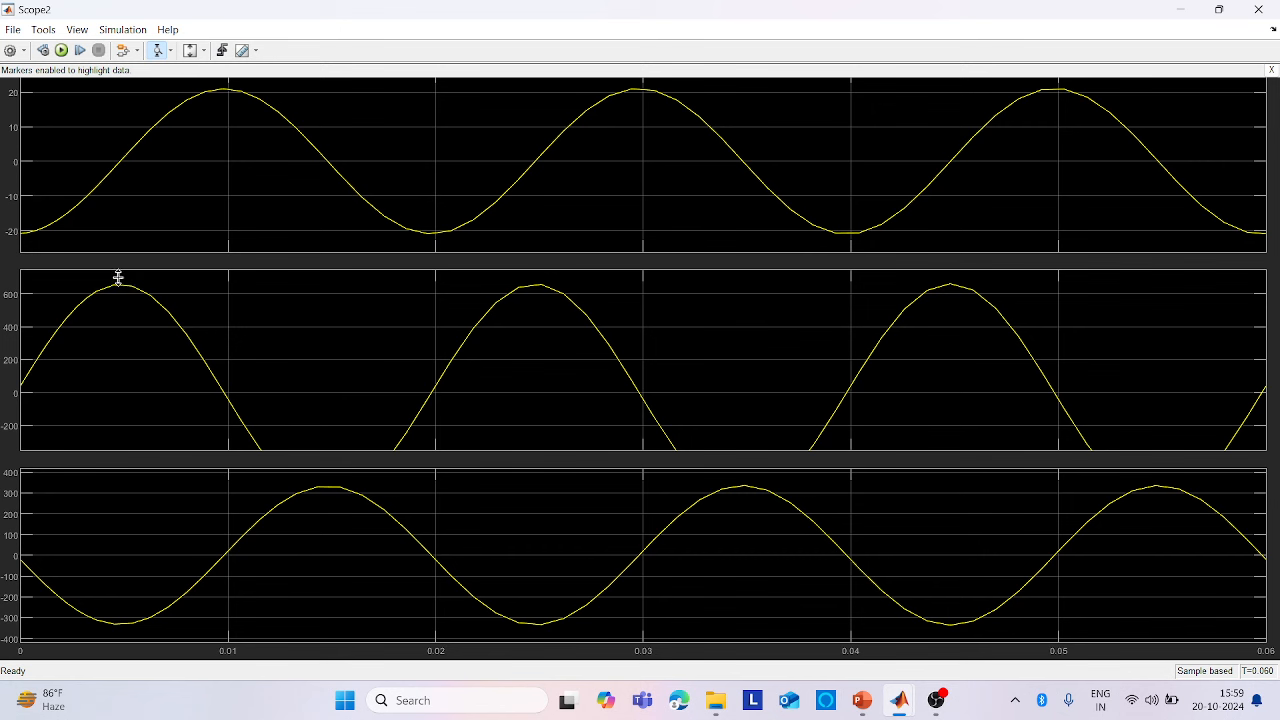
{"action": "left_click_drag", "start_coordinate": [117, 280], "coordinate": [117, 293]}
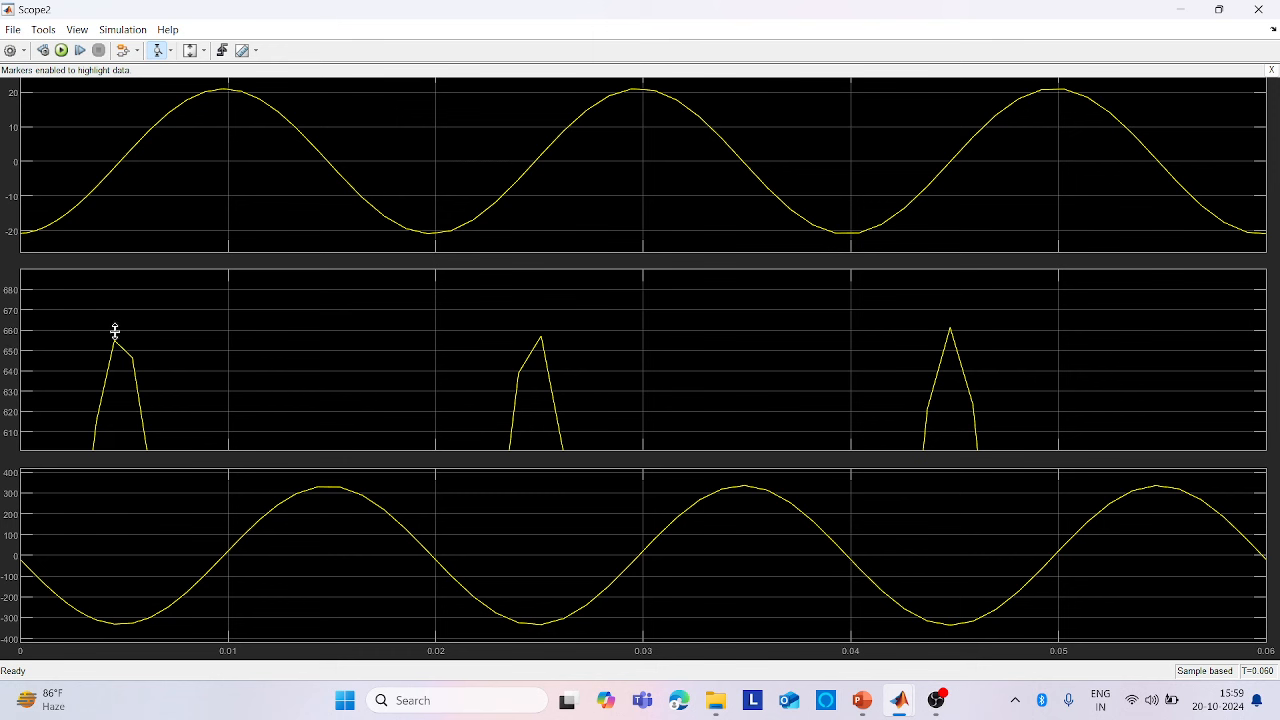
{"action": "left_click", "coordinate": [200, 57]}
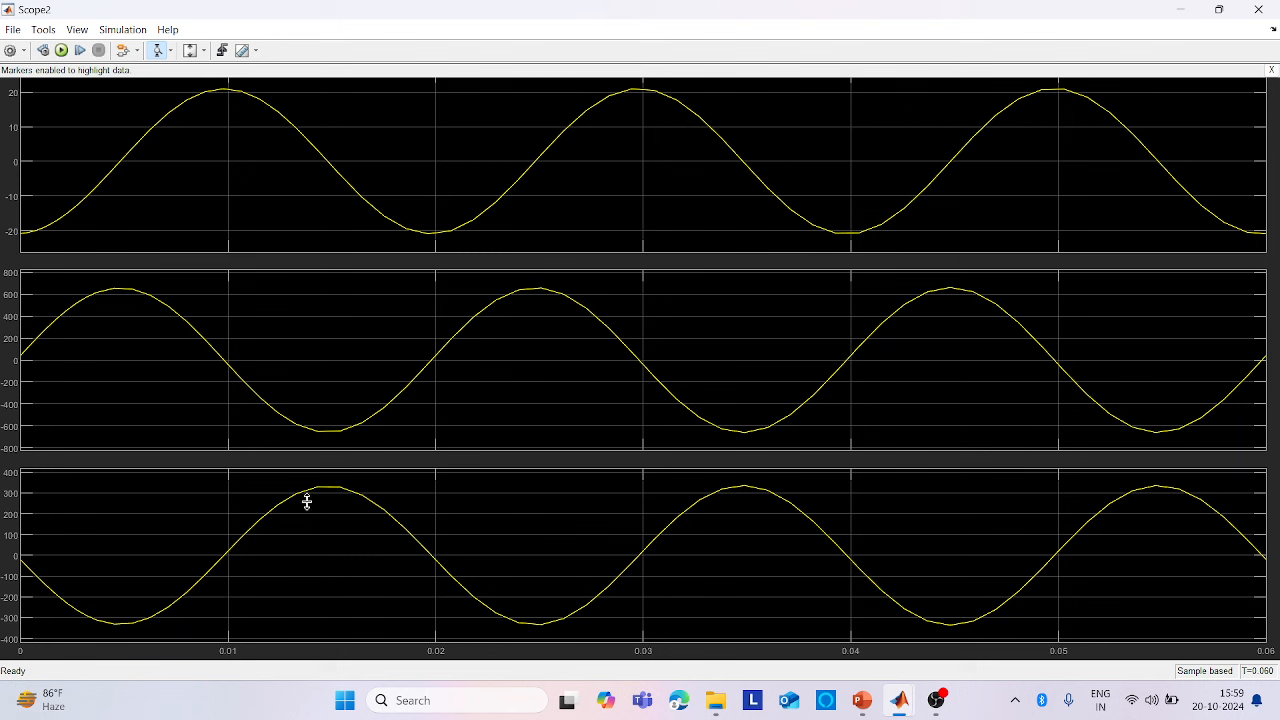
Zoom vertically into the capacitor voltage peak on the third display to examine its amplitude, restore the full waveform and close the Scope
{"action": "left_click_drag", "start_coordinate": [334, 479], "coordinate": [329, 506]}
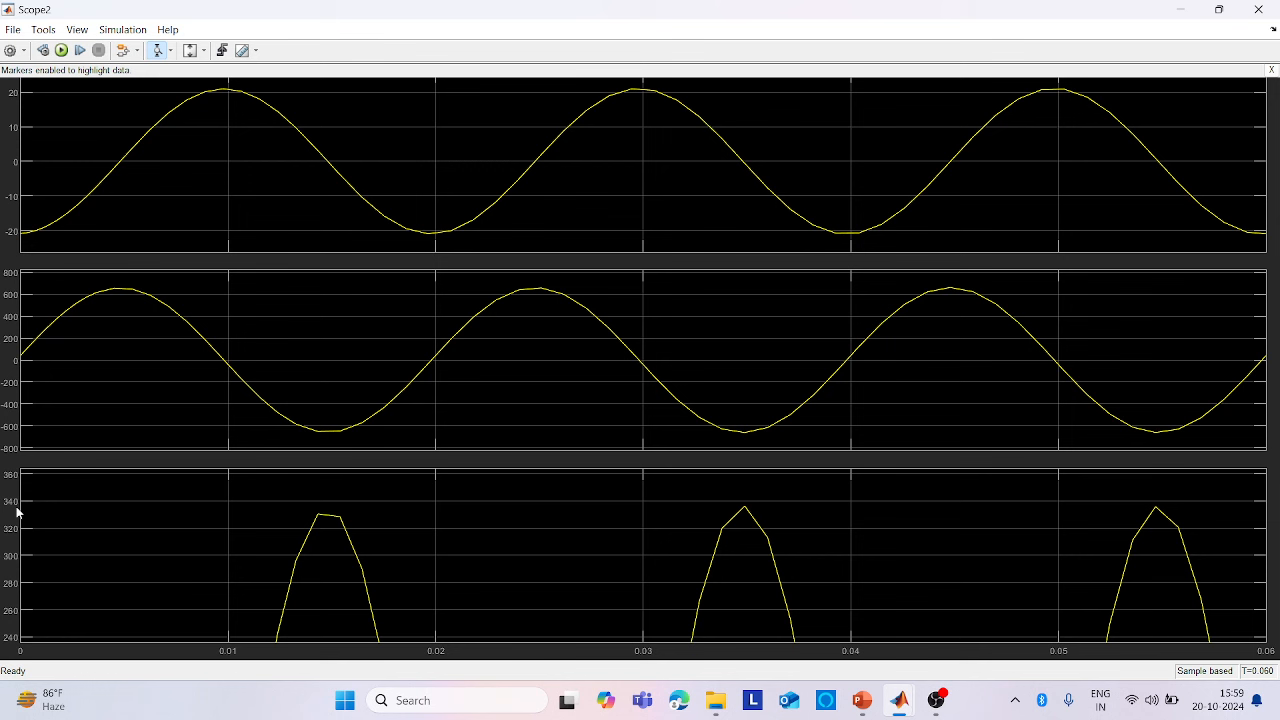
{"action": "left_click", "coordinate": [193, 51]}
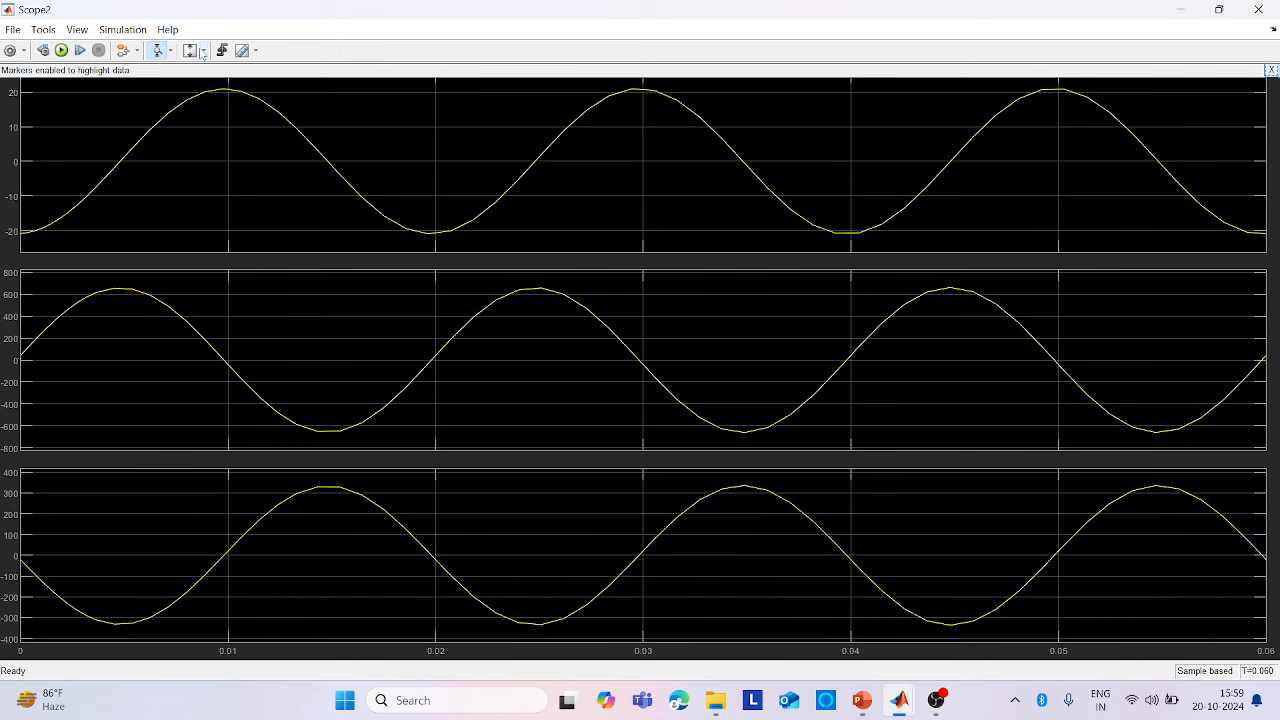
{"action": "left_click", "coordinate": [1258, 9]}
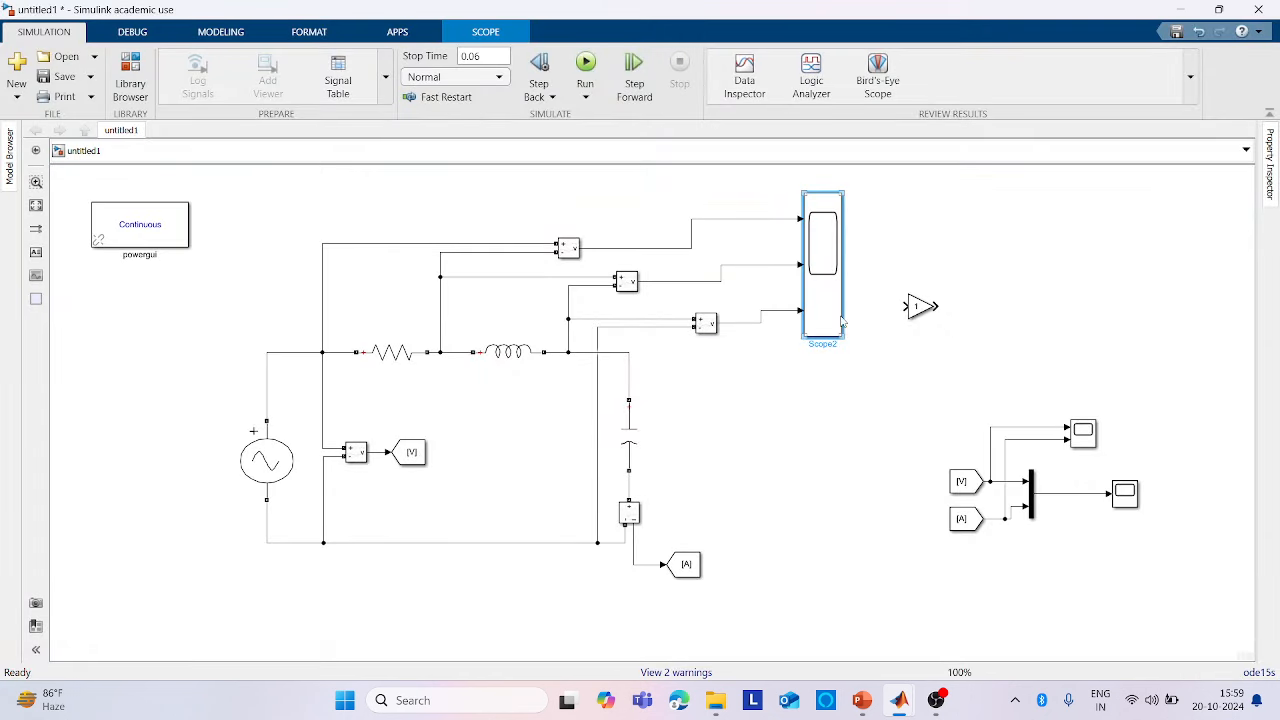
Move the unconnected Gain block into the circuit area between the source voltage Goto block and the current measurement
{"action": "left_click_drag", "start_coordinate": [920, 308], "coordinate": [516, 511]}
{"action": "left_click", "coordinate": [411, 454]}
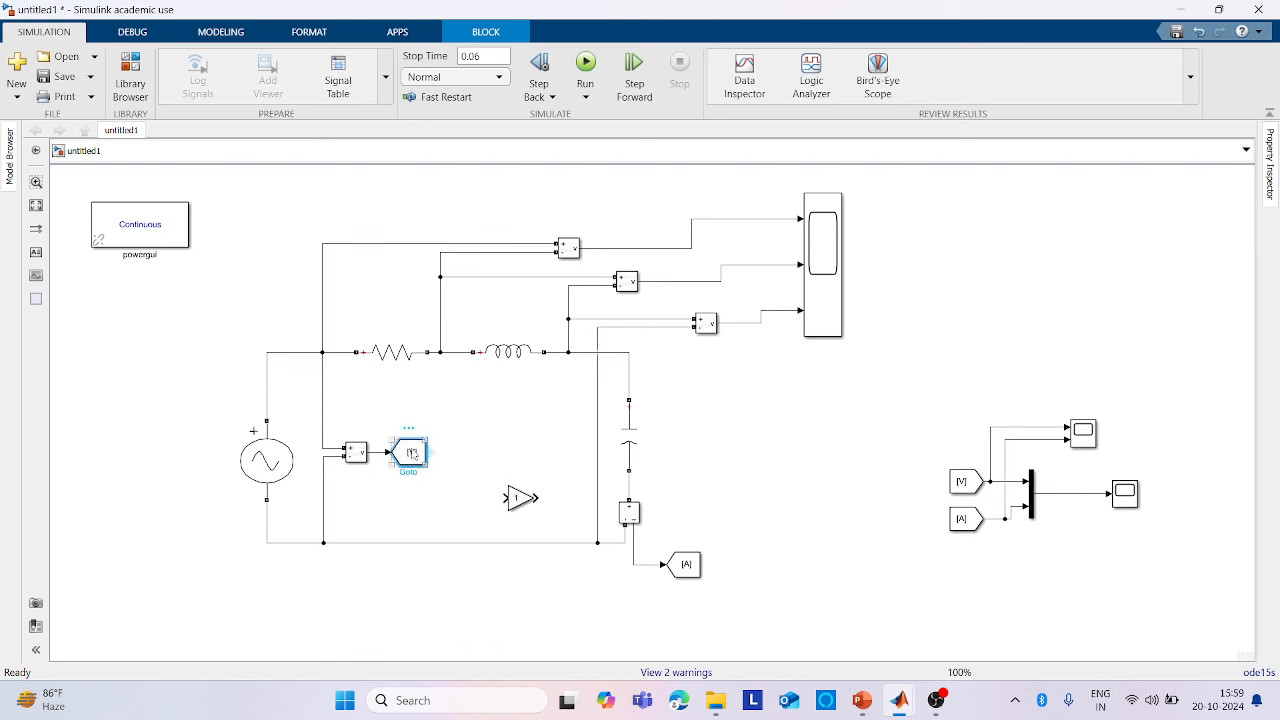
{"action": "key", "text": "Delete"}
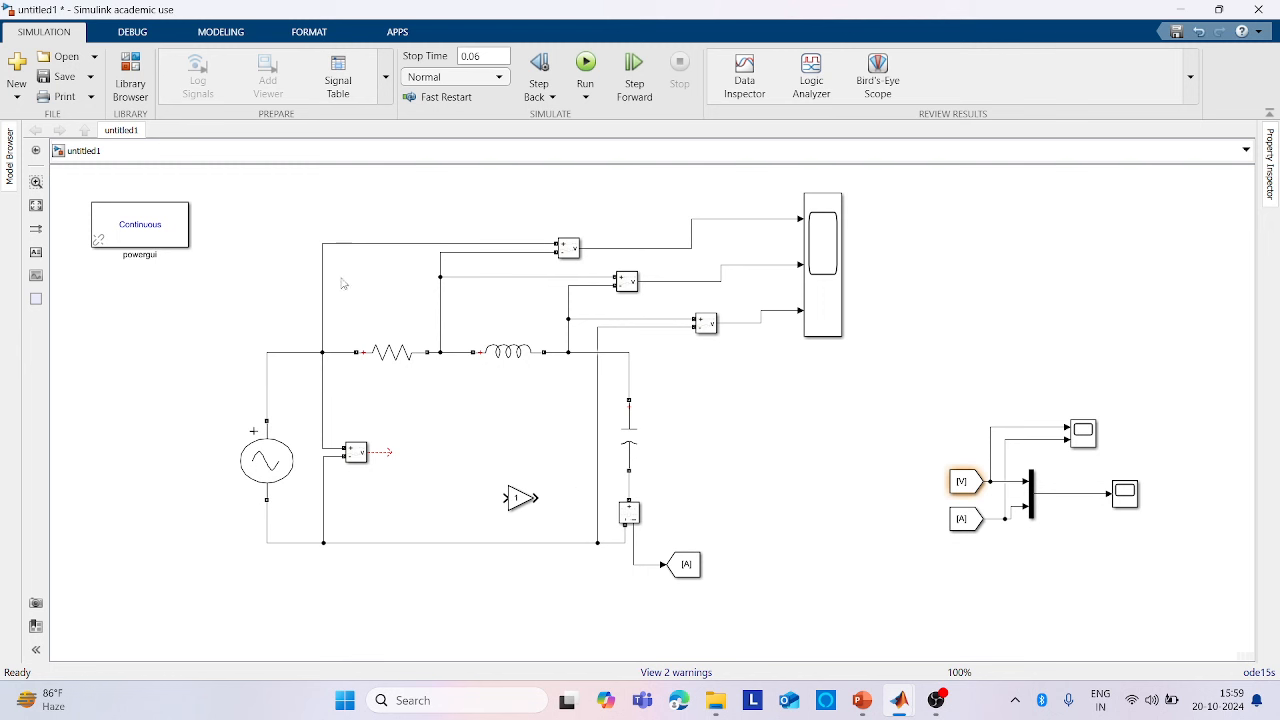
{"action": "right_click", "coordinate": [287, 250]}
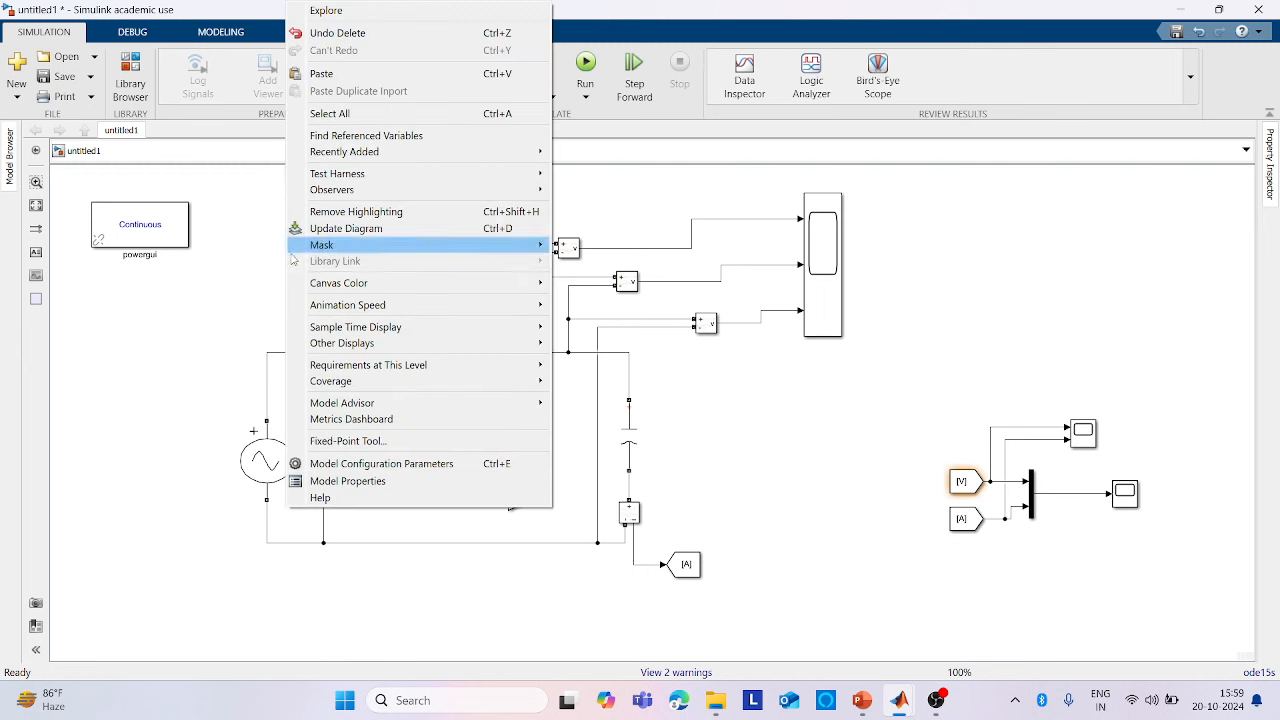
{"action": "left_click", "coordinate": [338, 38]}
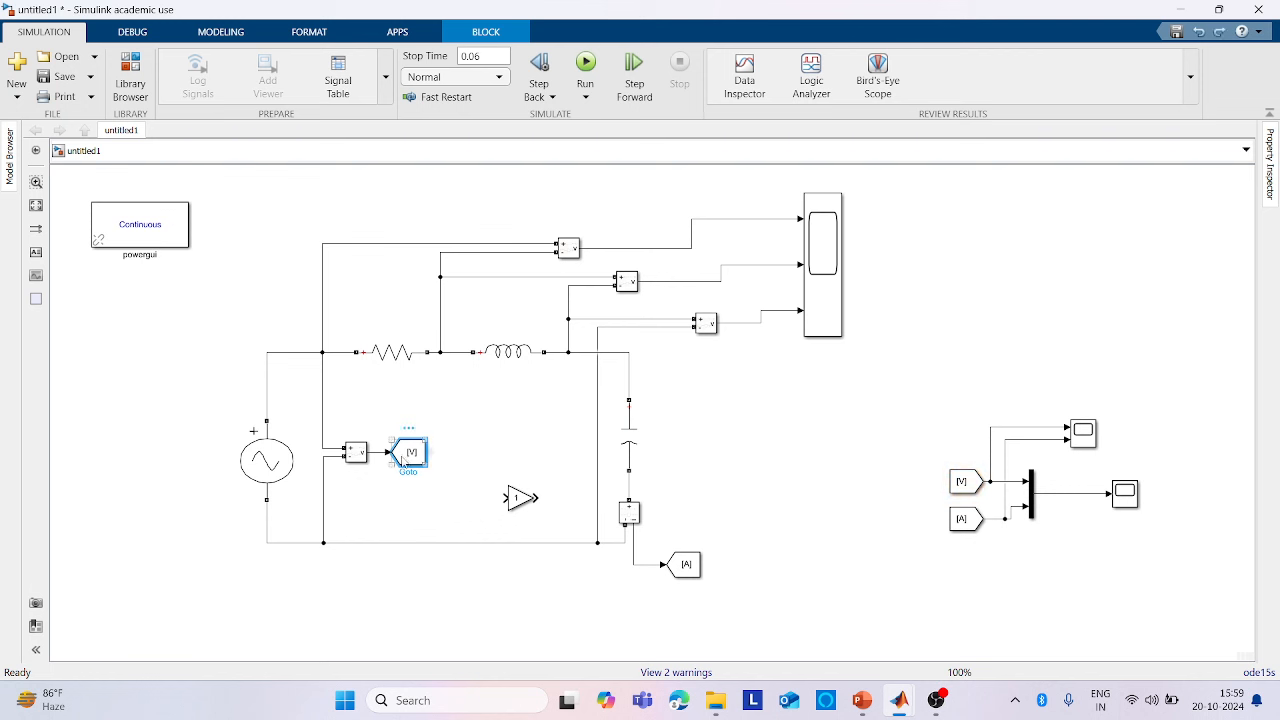
Insert the Gain block in line between the source voltage measurement and the [V] Goto block, reconnecting the signal through it
{"action": "left_click_drag", "start_coordinate": [403, 460], "coordinate": [507, 500]}
{"action": "left_click", "coordinate": [442, 452]}
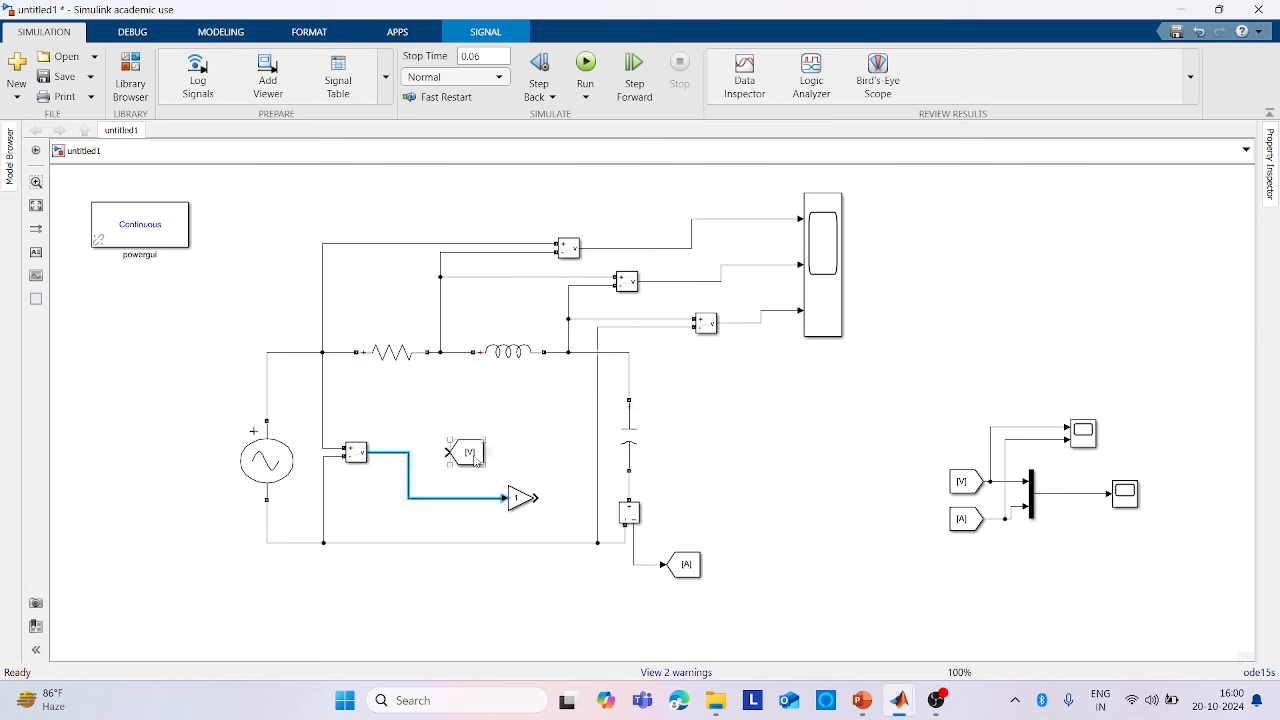
{"action": "mouse_move", "coordinate": [472, 455]}
{"action": "left_mouse_down"}
{"action": "mouse_move", "coordinate": [524, 455]}
{"action": "mouse_move", "coordinate": [400, 452]}
{"action": "mouse_move", "coordinate": [504, 452]}
{"action": "left_mouse_up"}
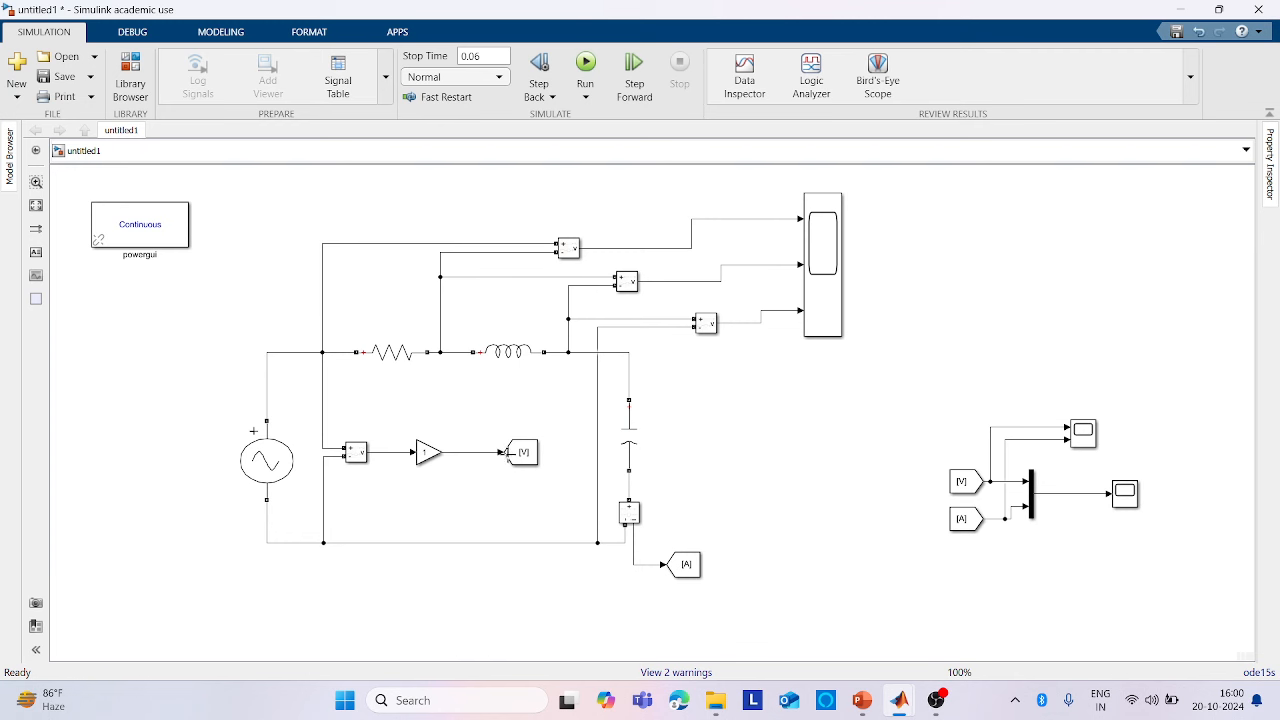
View the combined source voltage and current waveforms fully scaled on the scope fed by the Mux, and close it
{"action": "double_click", "coordinate": [1137, 504]}
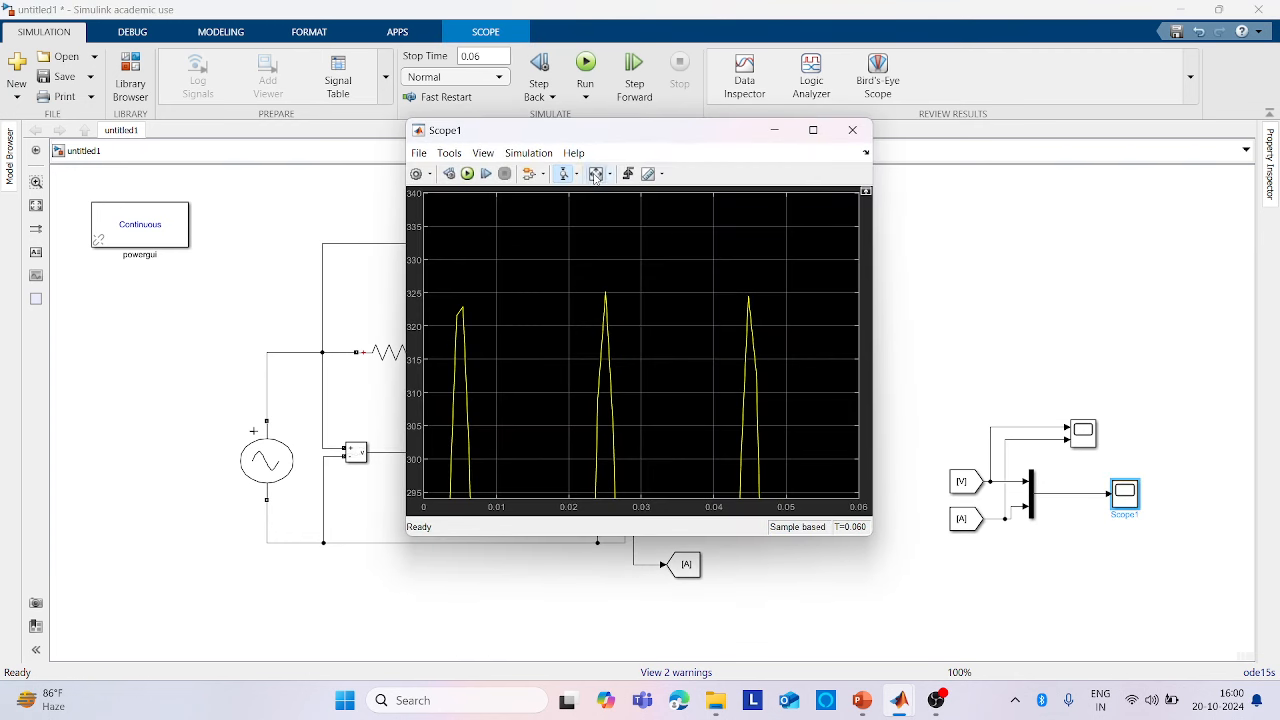
{"action": "left_click", "coordinate": [596, 176]}
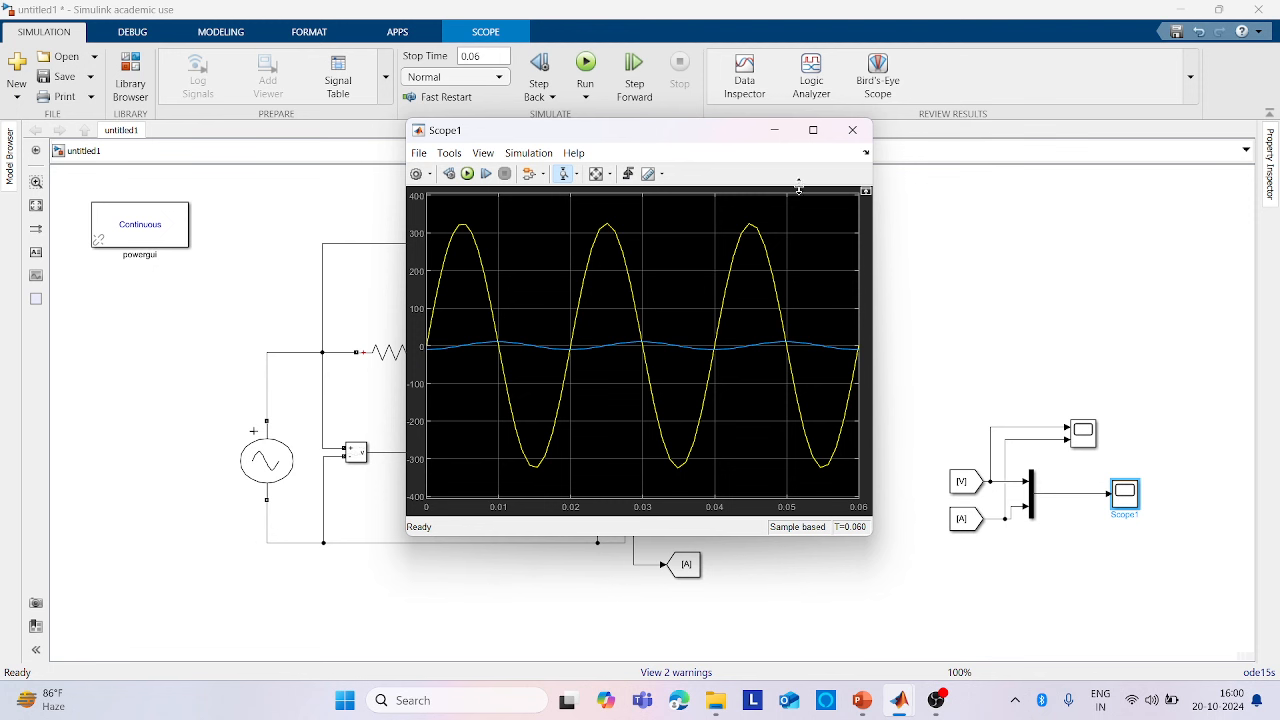
{"action": "left_click", "coordinate": [852, 130]}
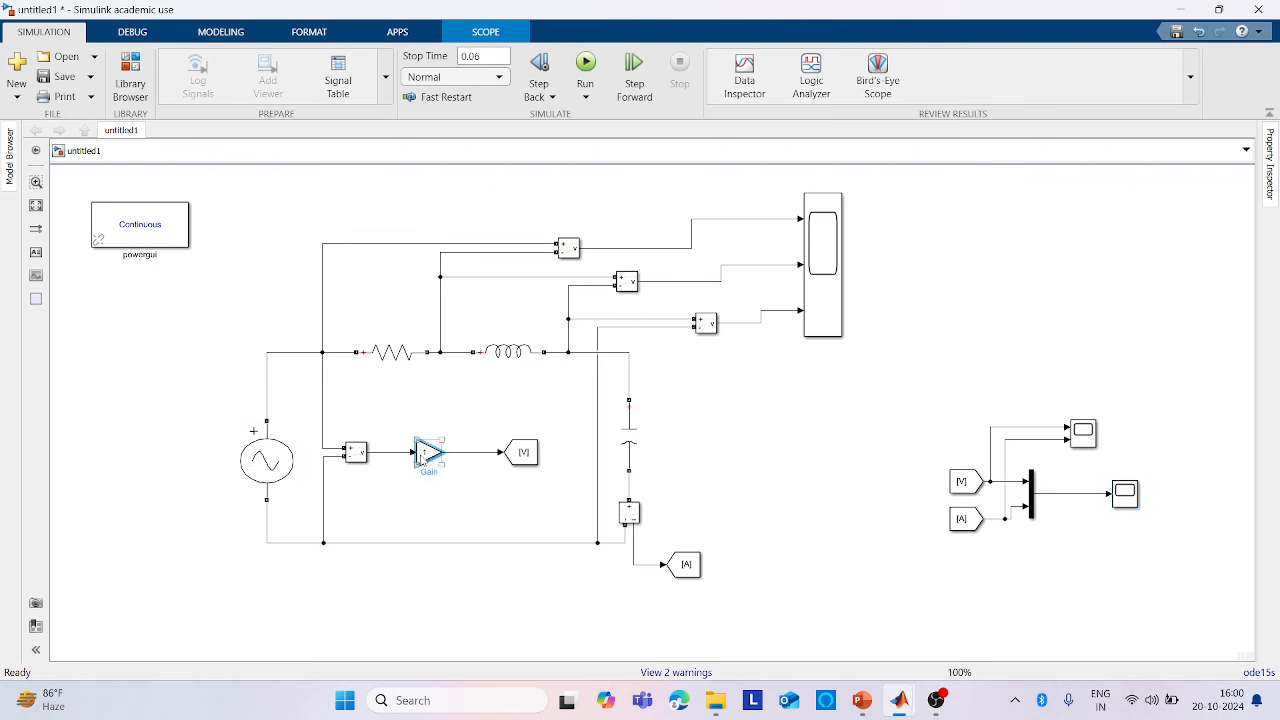
Set the gain of the source voltage's Gain block to 1/10
{"action": "double_click", "coordinate": [428, 453]}
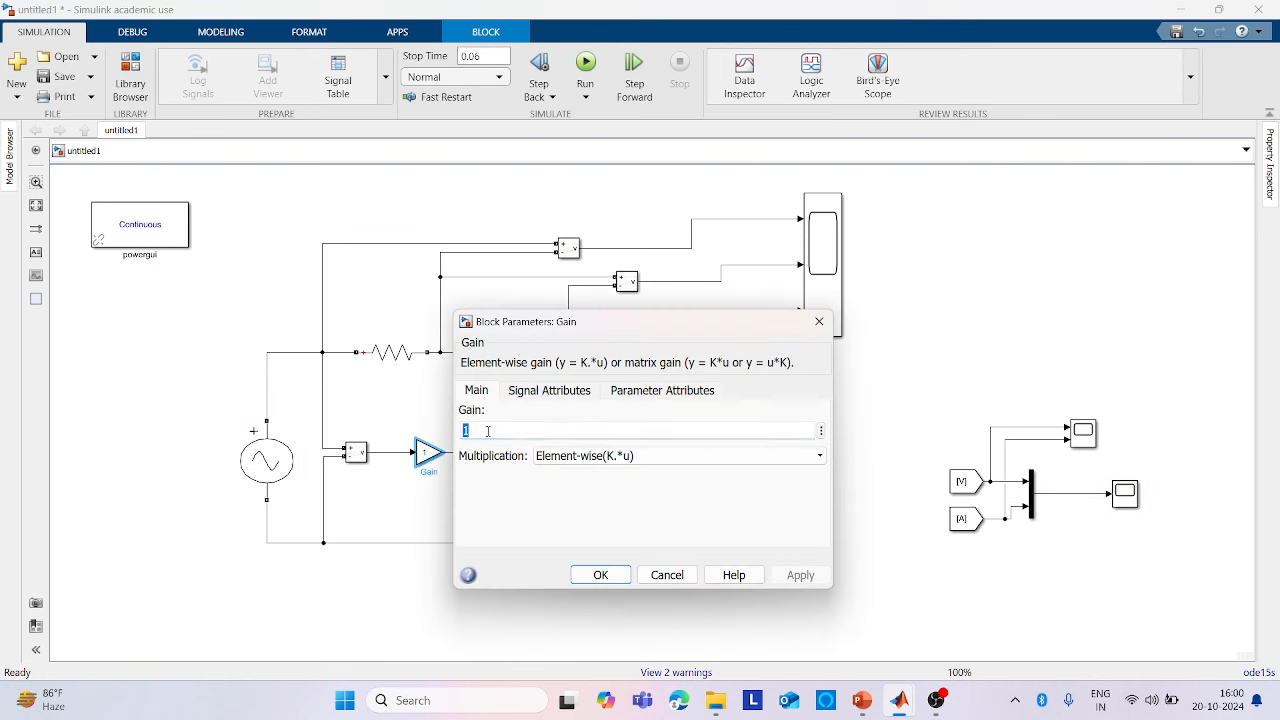
{"action": "type", "text": "10"}
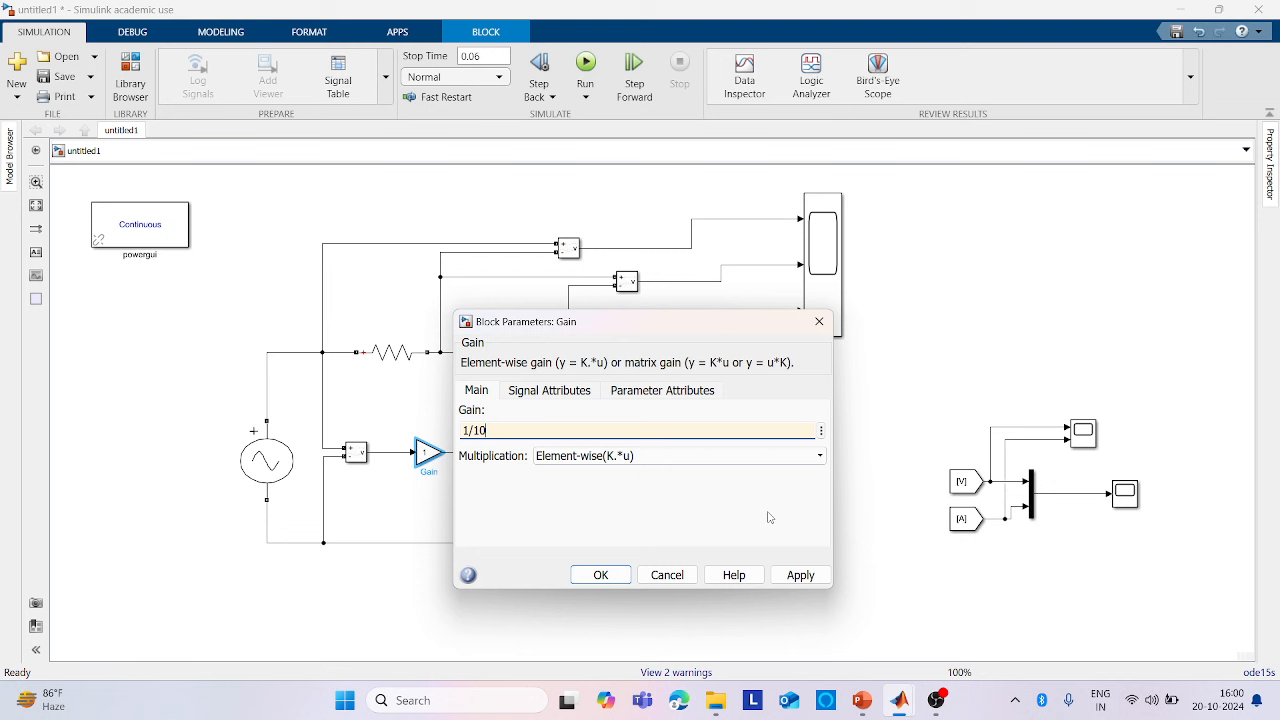
{"action": "left_click", "coordinate": [797, 576]}
{"action": "left_click", "coordinate": [601, 576]}
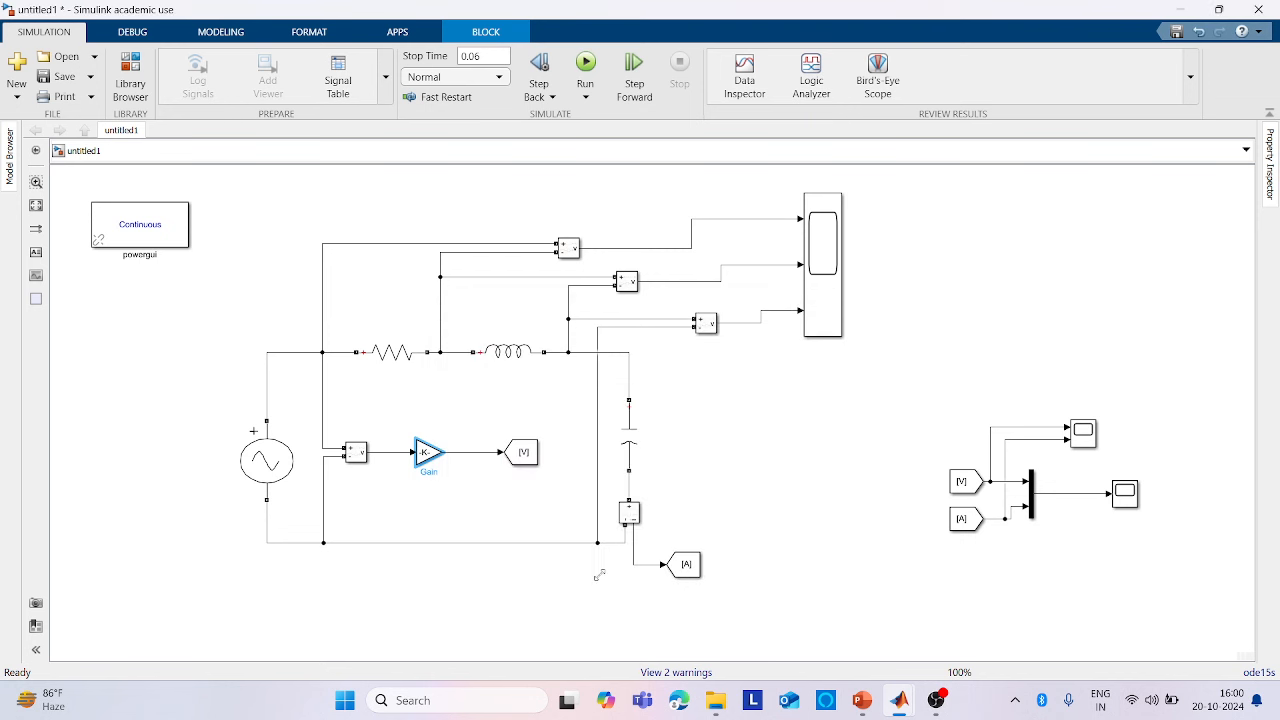
Run the simulation and view the scaled-down source voltage and current waveforms, fitted to the axes, on the scope fed by the Mux
{"action": "left_click", "coordinate": [585, 64]}
{"action": "double_click", "coordinate": [1125, 495]}
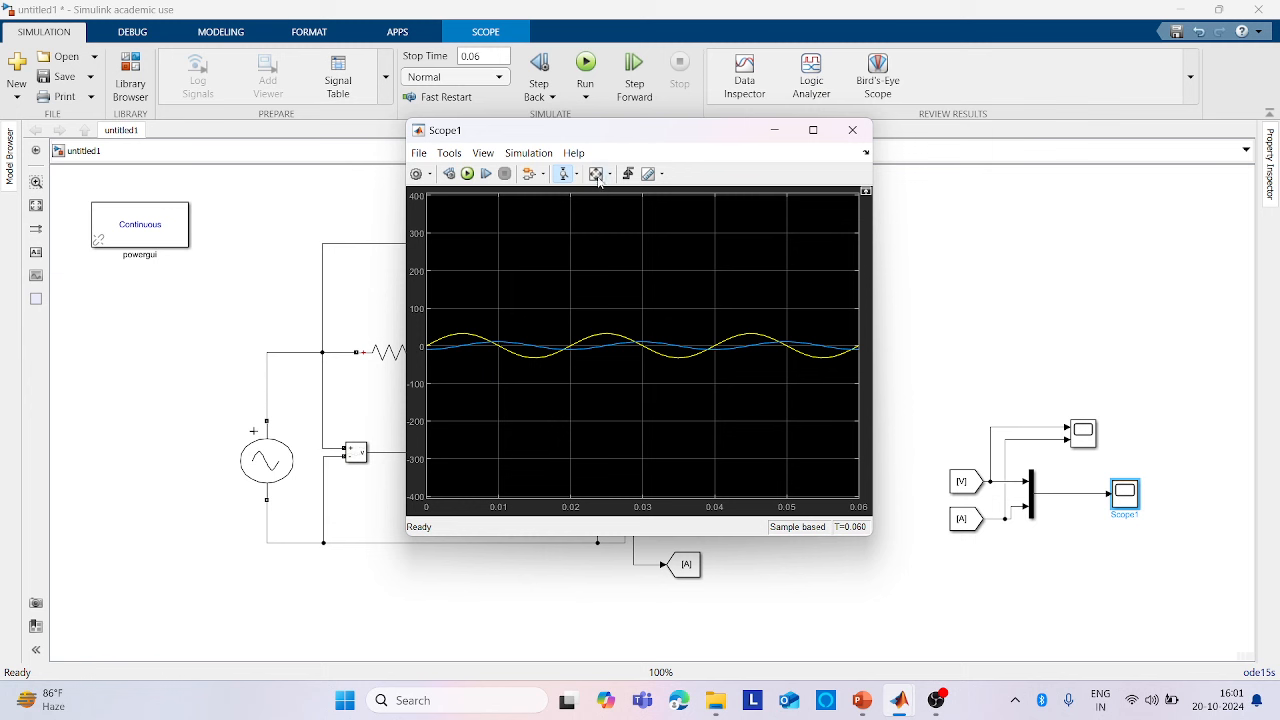
{"action": "left_click", "coordinate": [597, 175]}
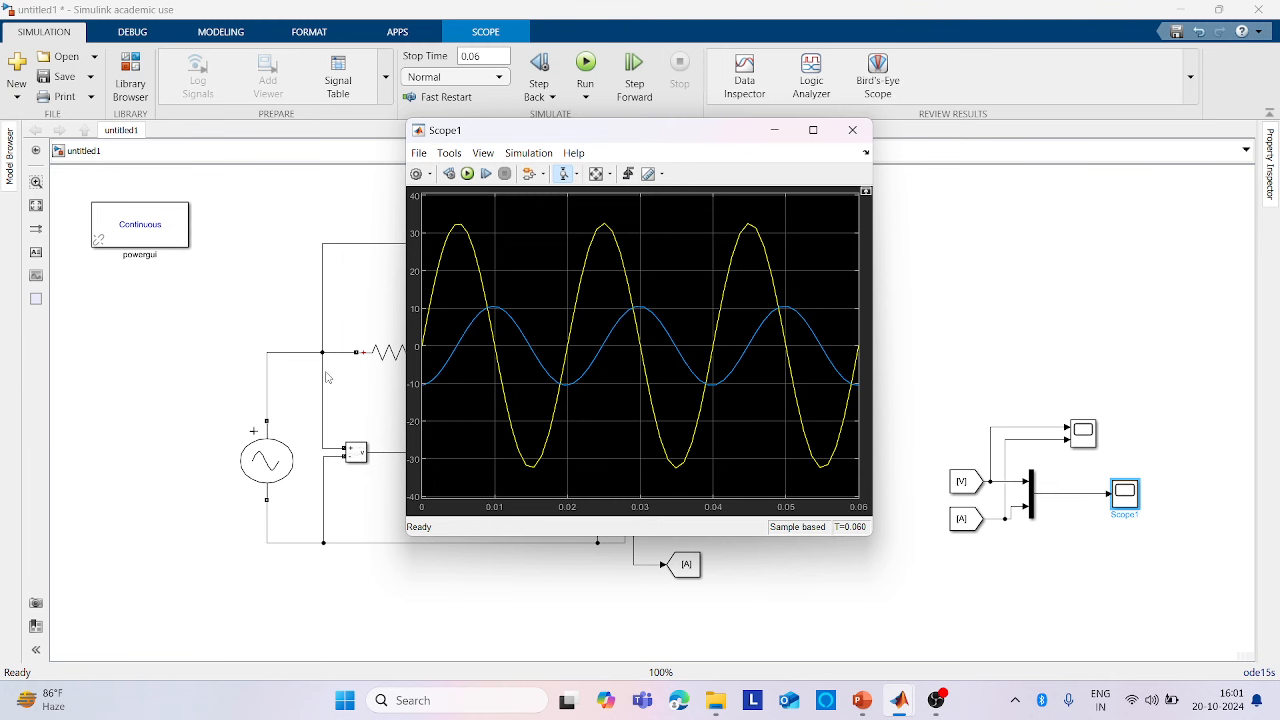
Switch to the PowerPoint solution slide and place the Scope1 window over it to compare the waveforms with the calculated reactances and phase angle
{"action": "left_click", "coordinate": [862, 700]}
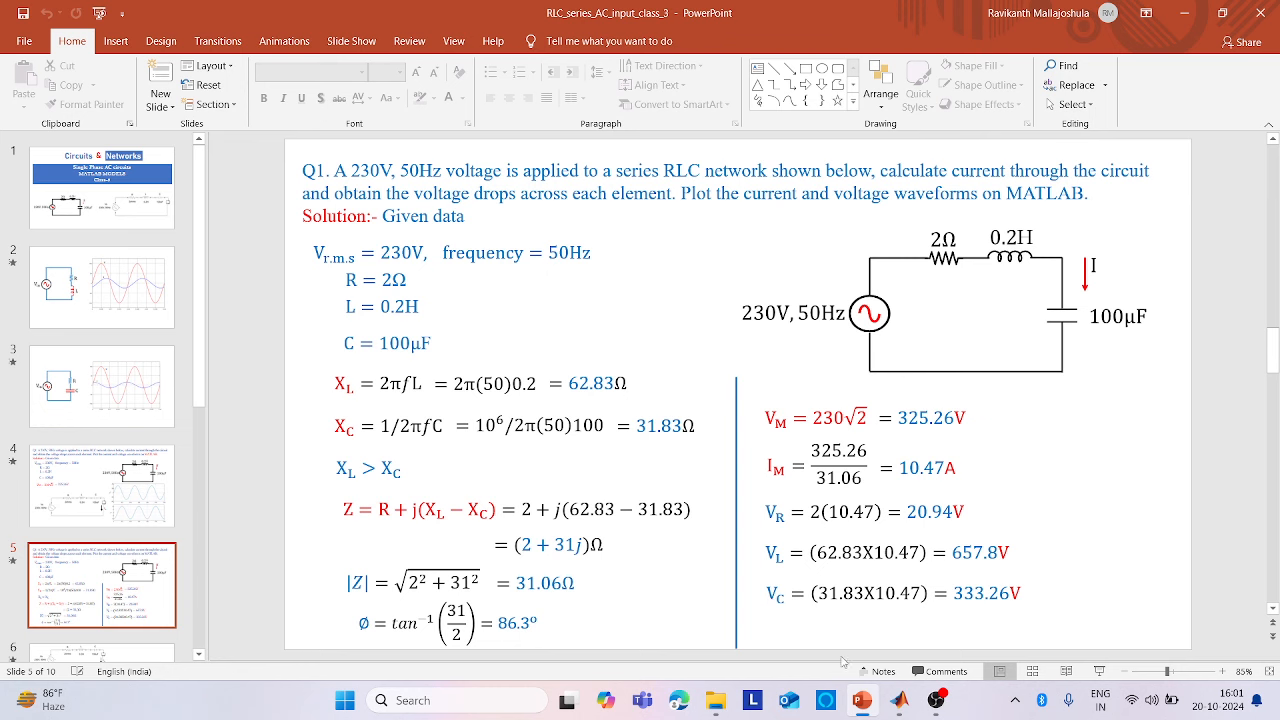
{"action": "mouse_move", "coordinate": [938, 706]}
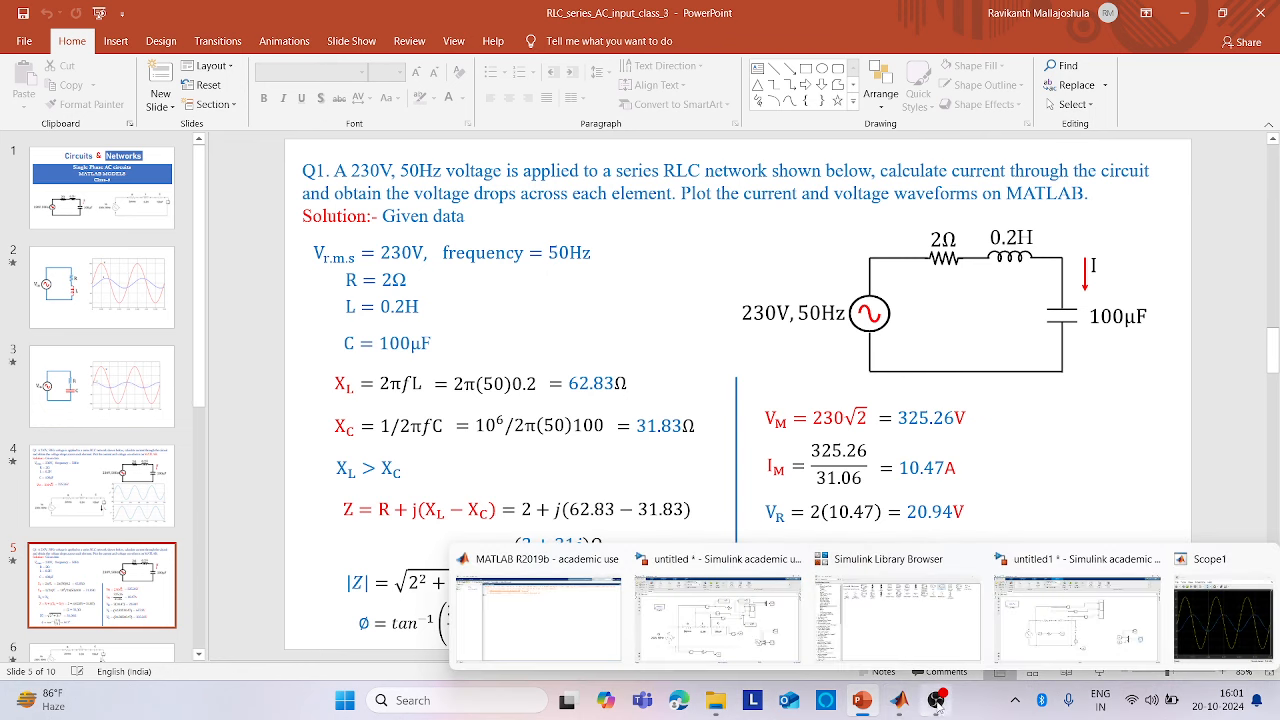
{"action": "mouse_move", "coordinate": [871, 711]}
{"action": "left_click", "coordinate": [1215, 615]}
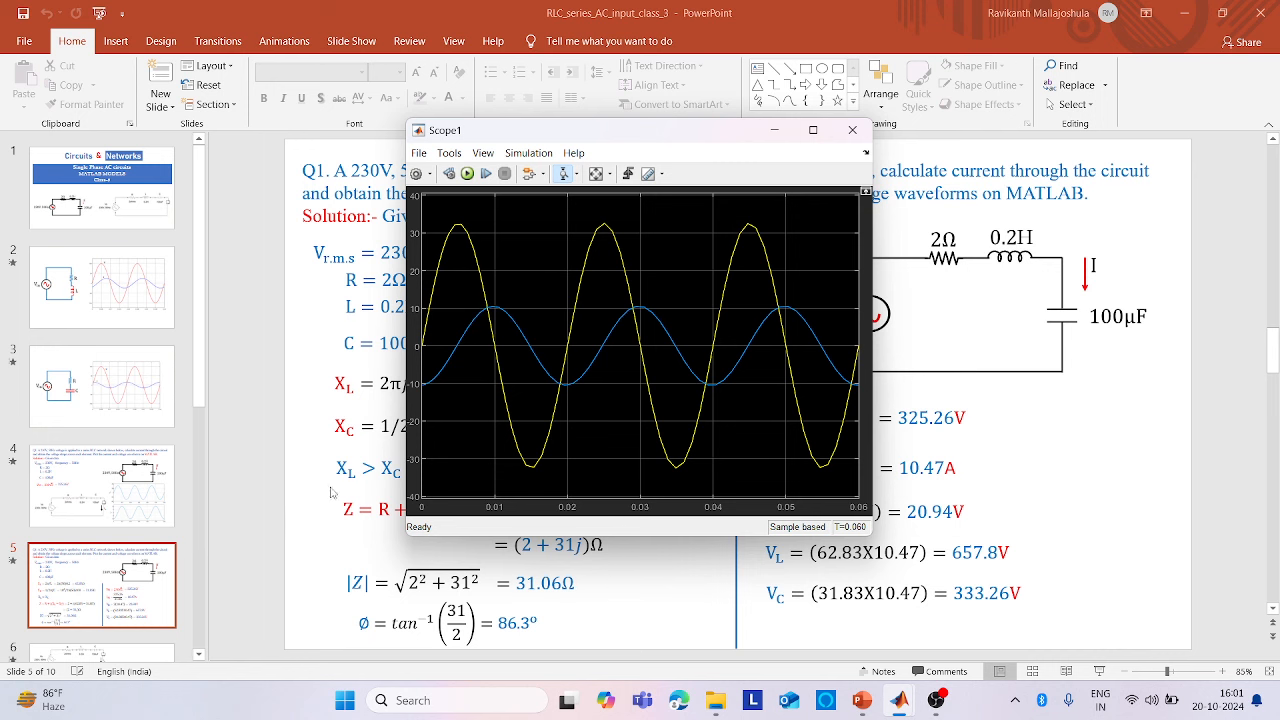
{"action": "left_click_drag", "start_coordinate": [540, 121], "coordinate": [701, 135]}
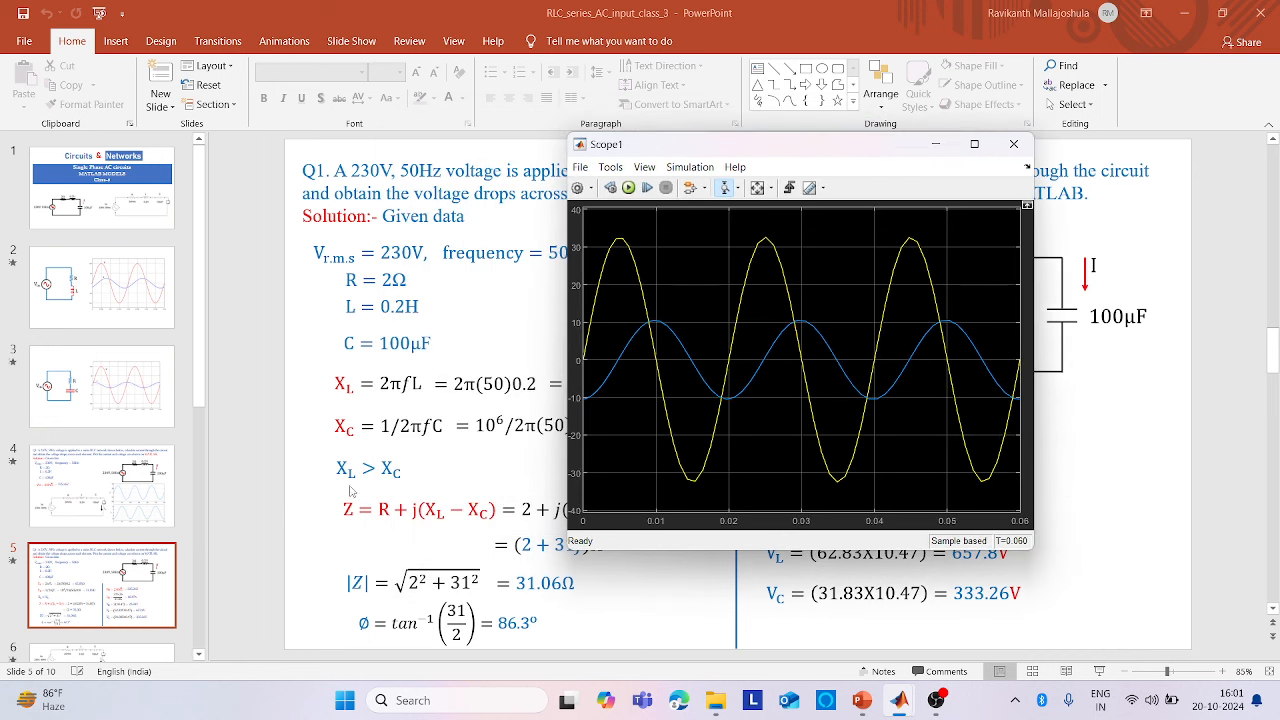